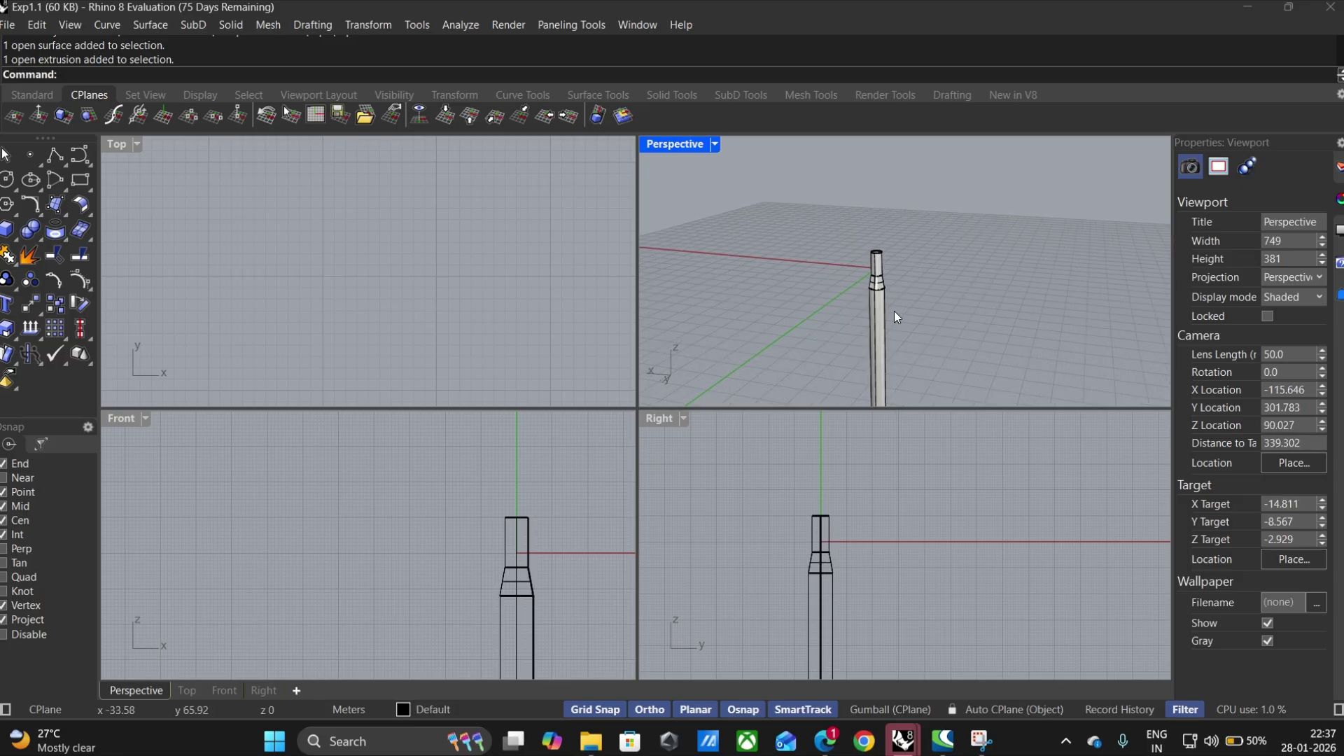
# Step: Try a Surface Domain Number paneling grid with 25 U and 70 V spans on the column's flat base cap, and discard its points
pyautogui.moveTo(893, 311); pyautogui.dragTo(892, 242, button='right')
pyautogui.scroll(-8, 891, 242)
pyautogui.moveTo(892, 327); pyautogui.dragTo(884, 261, button='right')
pyautogui.scroll(10, 884, 306)
pyautogui.moveTo(880, 322)
pyautogui.mouseDown(button='right')
pyautogui.moveTo(895, 329)
pyautogui.moveTo(902, 303)
pyautogui.moveTo(895, 206)
pyautogui.mouseUp(button='right')
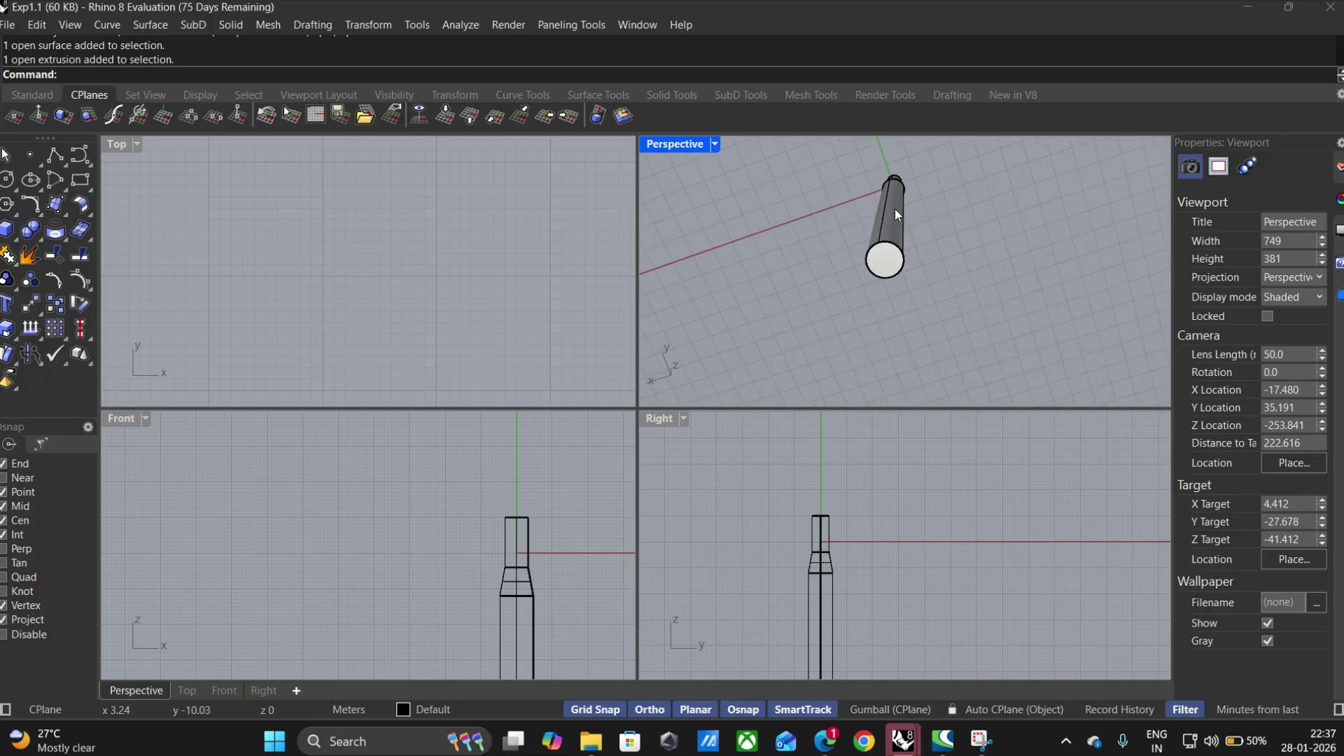
pyautogui.scroll(4, 895, 209)
pyautogui.click(873, 325)
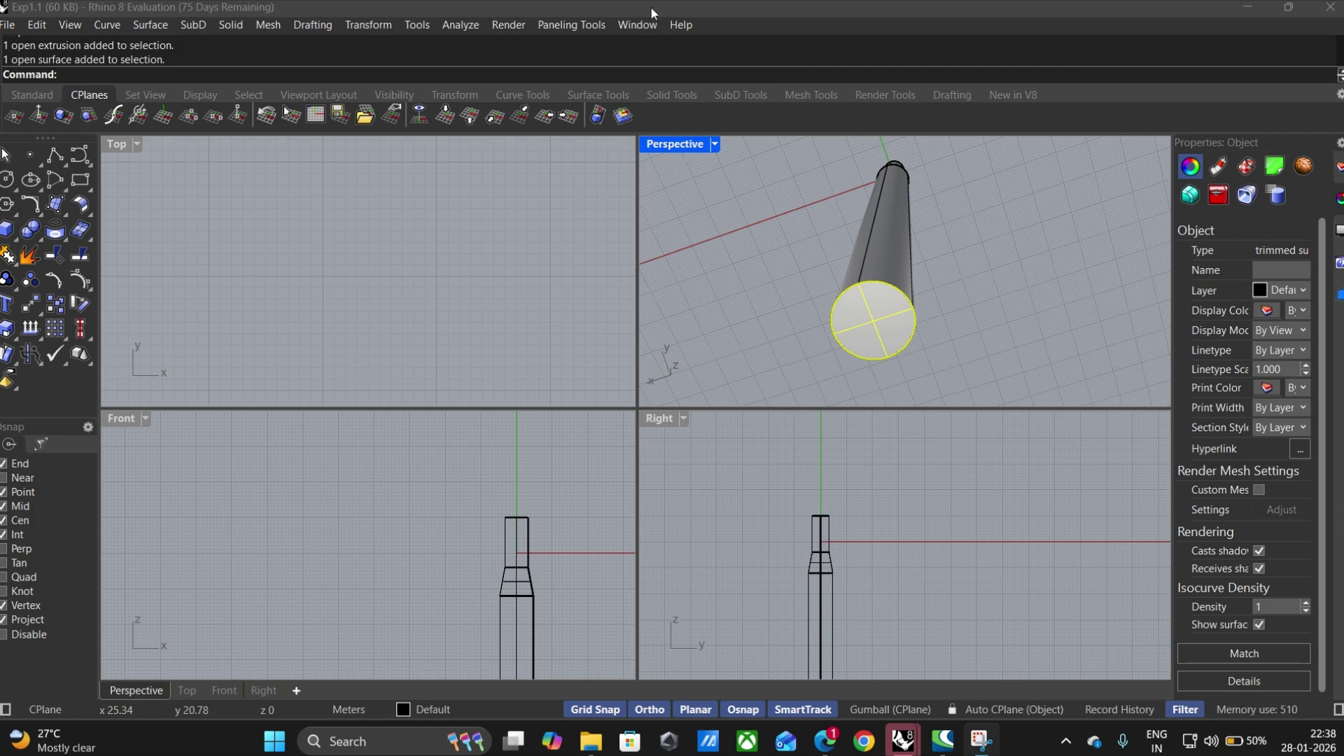
pyautogui.click(540, 24)
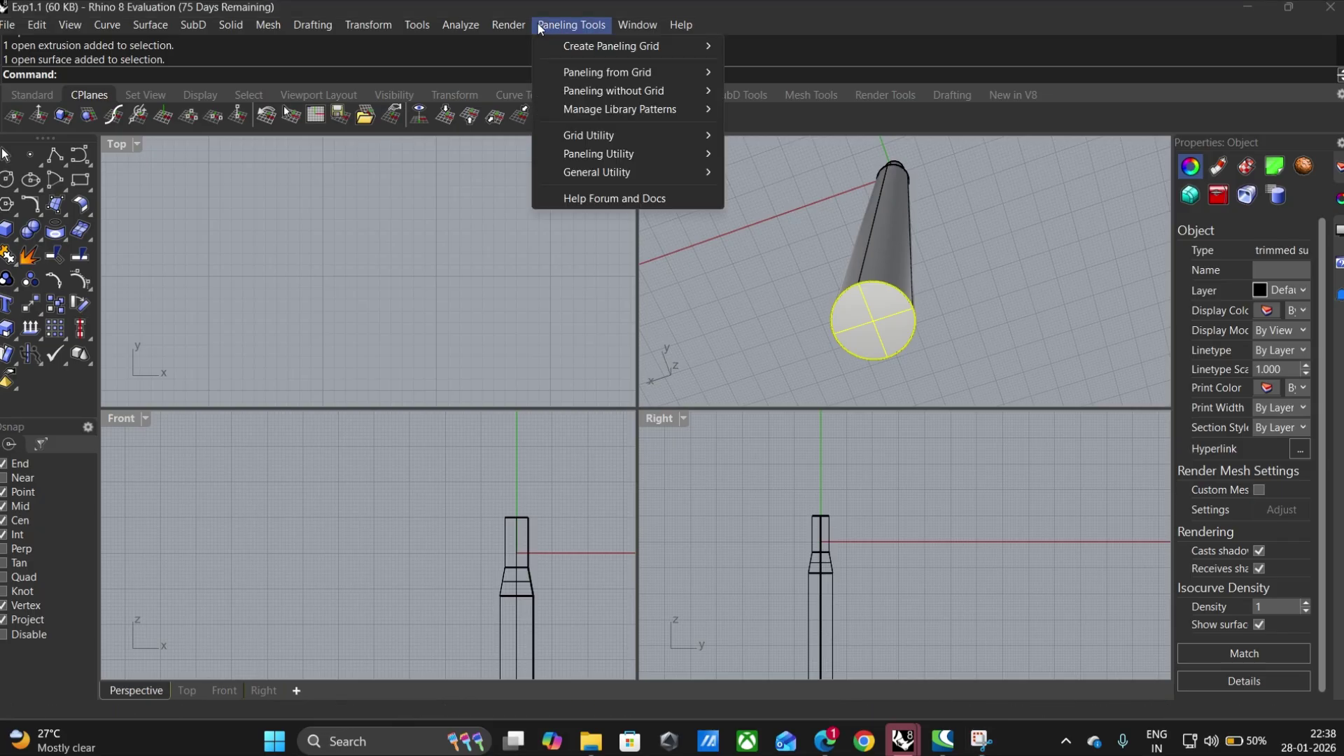
pyautogui.moveTo(553, 49)
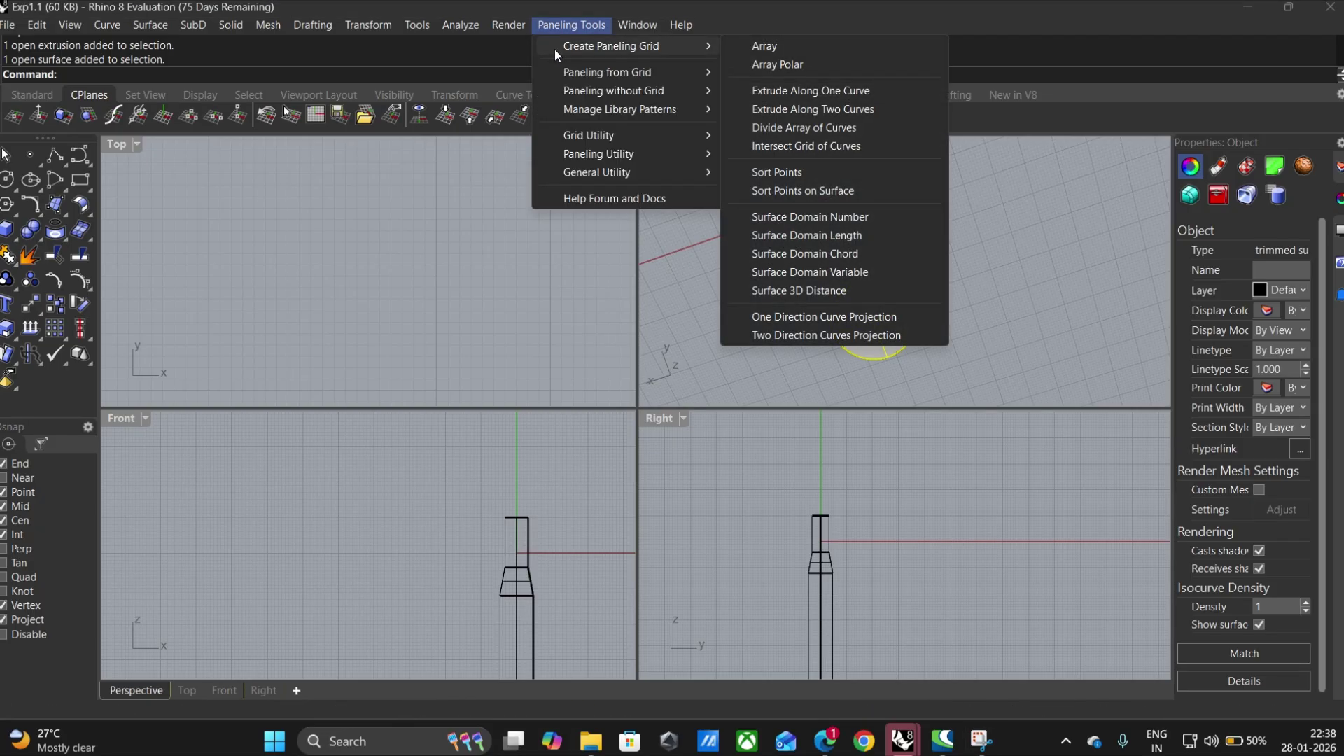
pyautogui.click(798, 219)
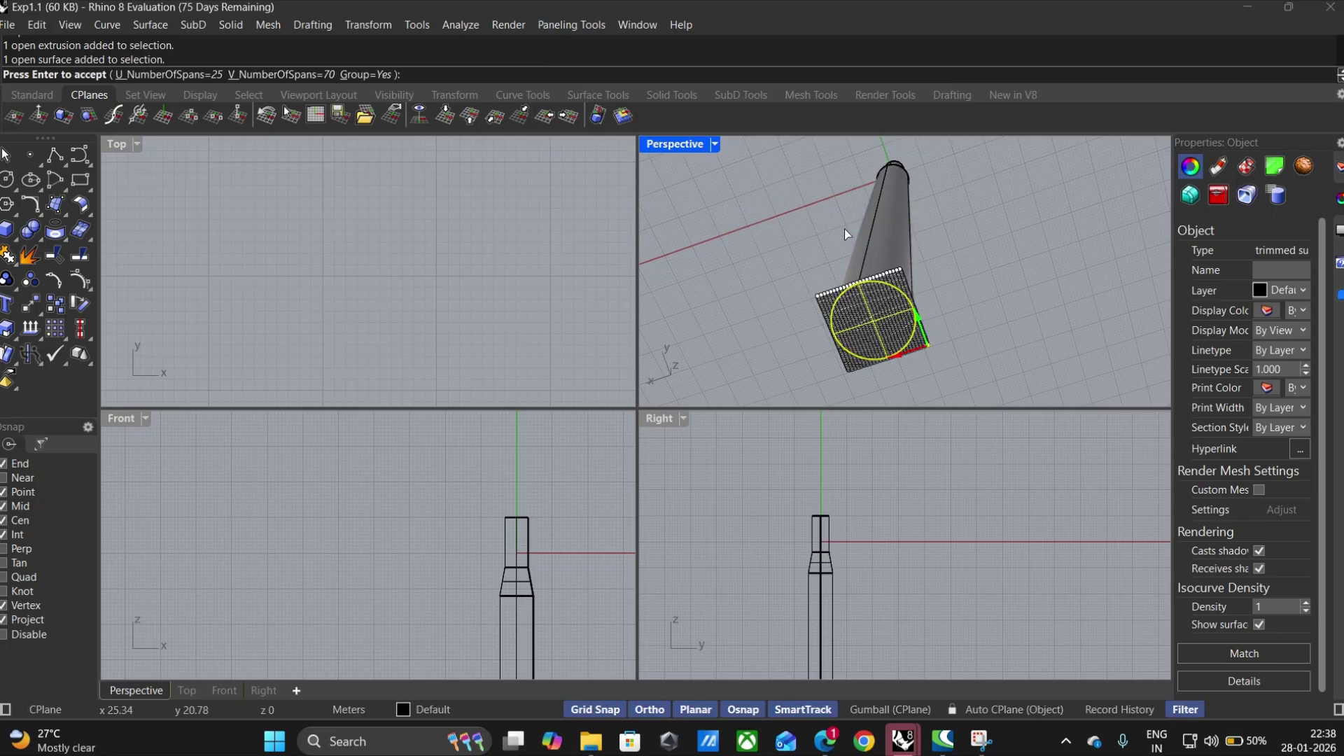
pyautogui.scroll(5, 884, 293)
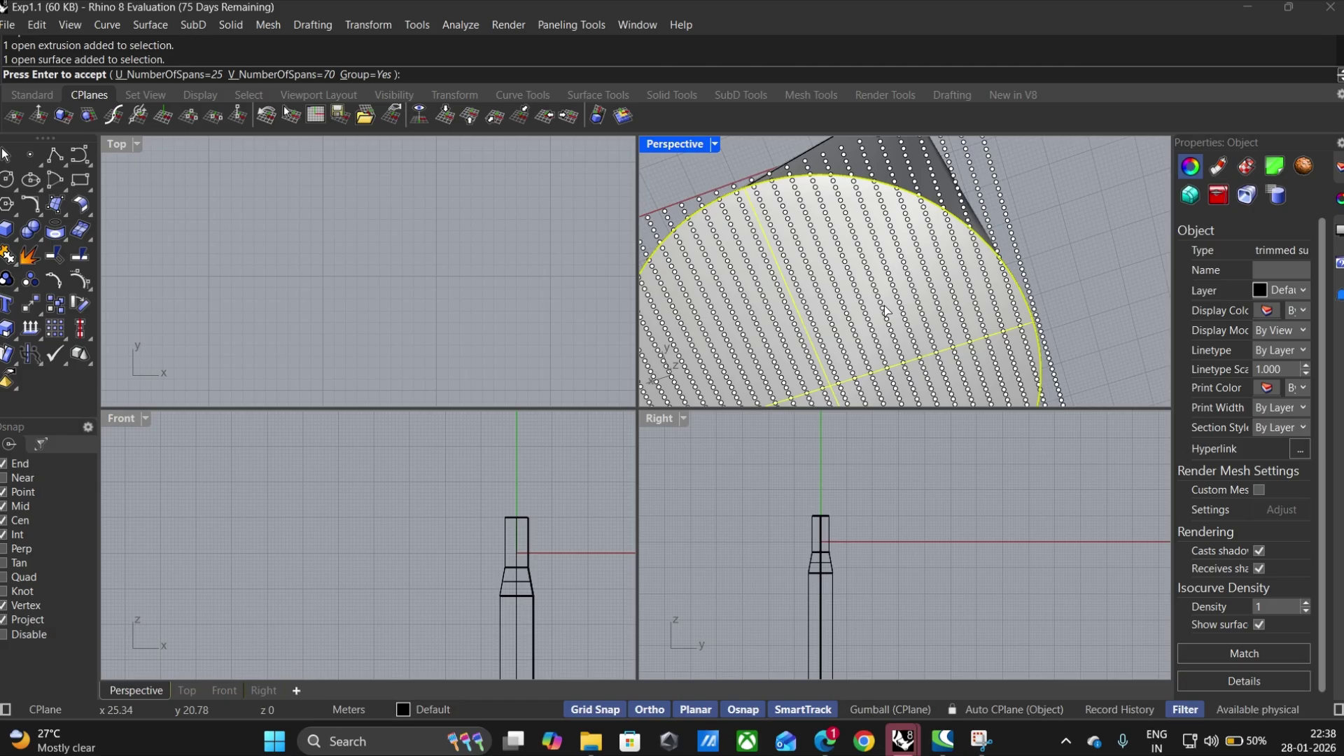
pyautogui.scroll(-5, 885, 310)
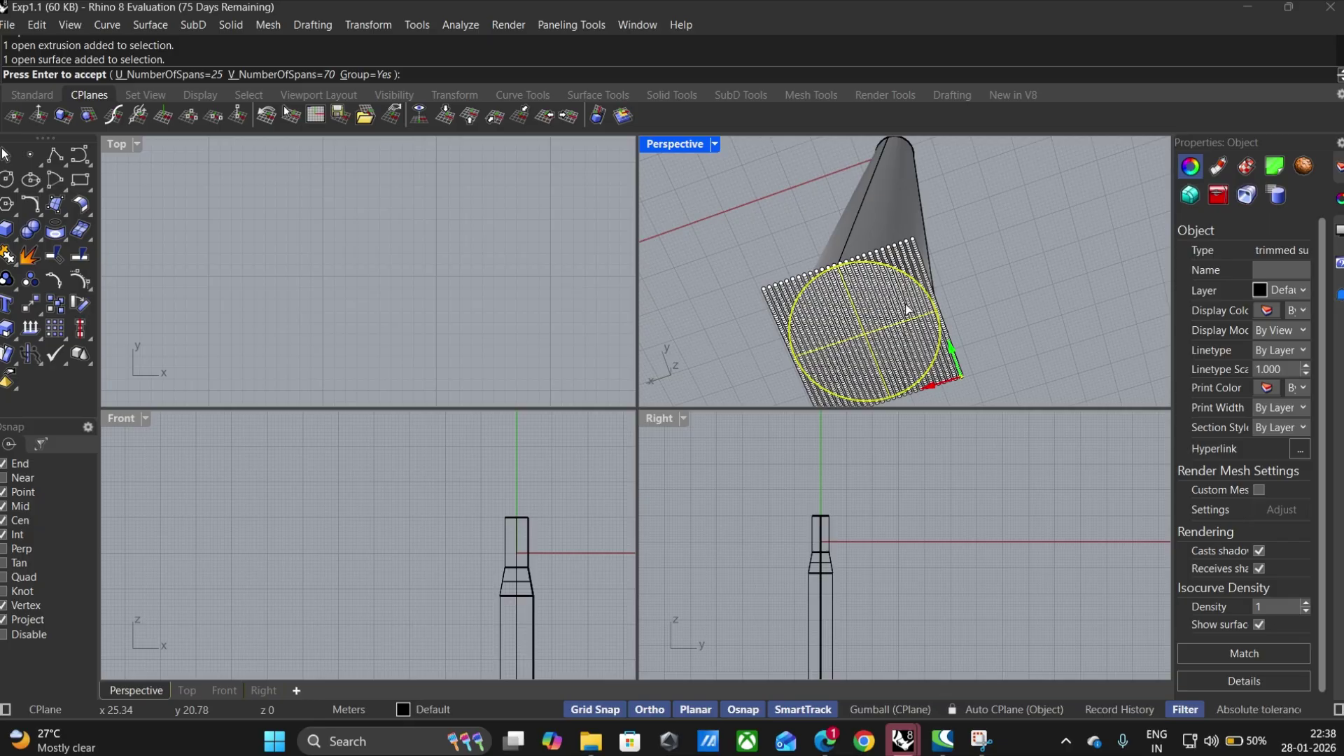
pyautogui.press('Return')
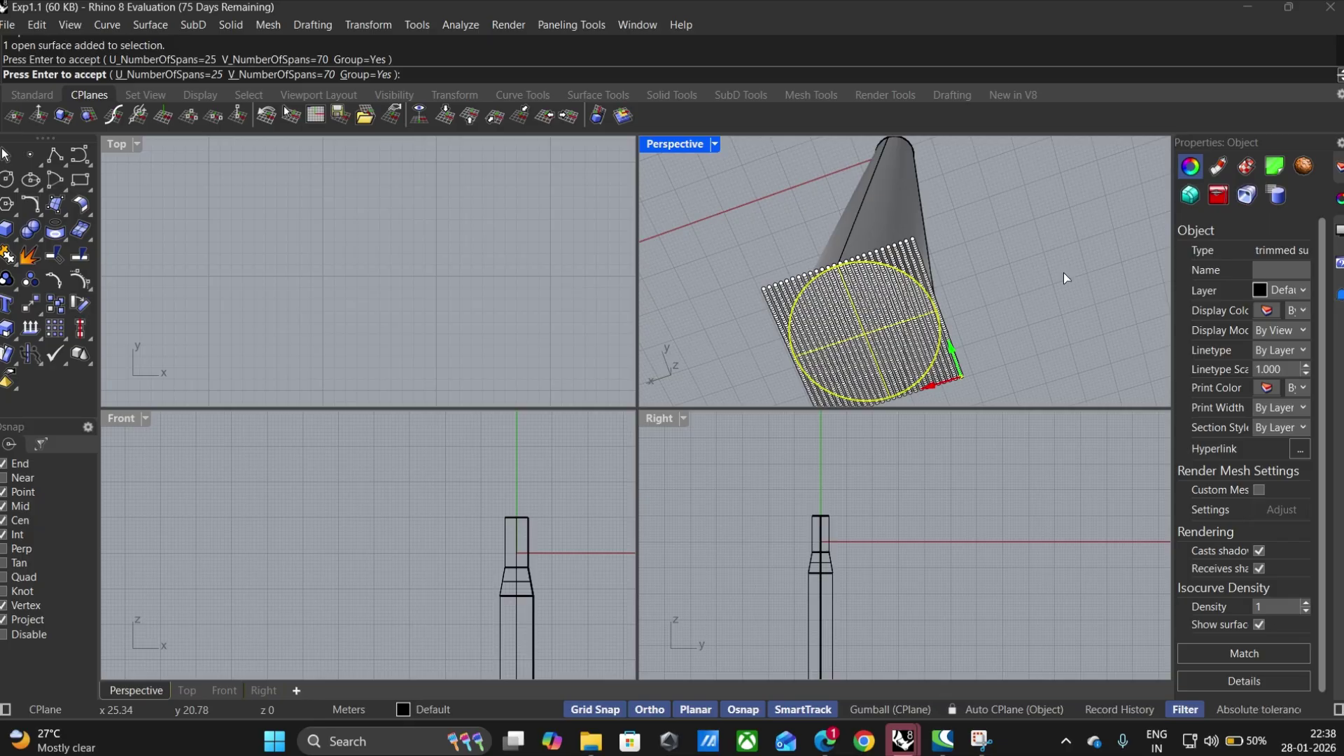
pyautogui.press('Delete')
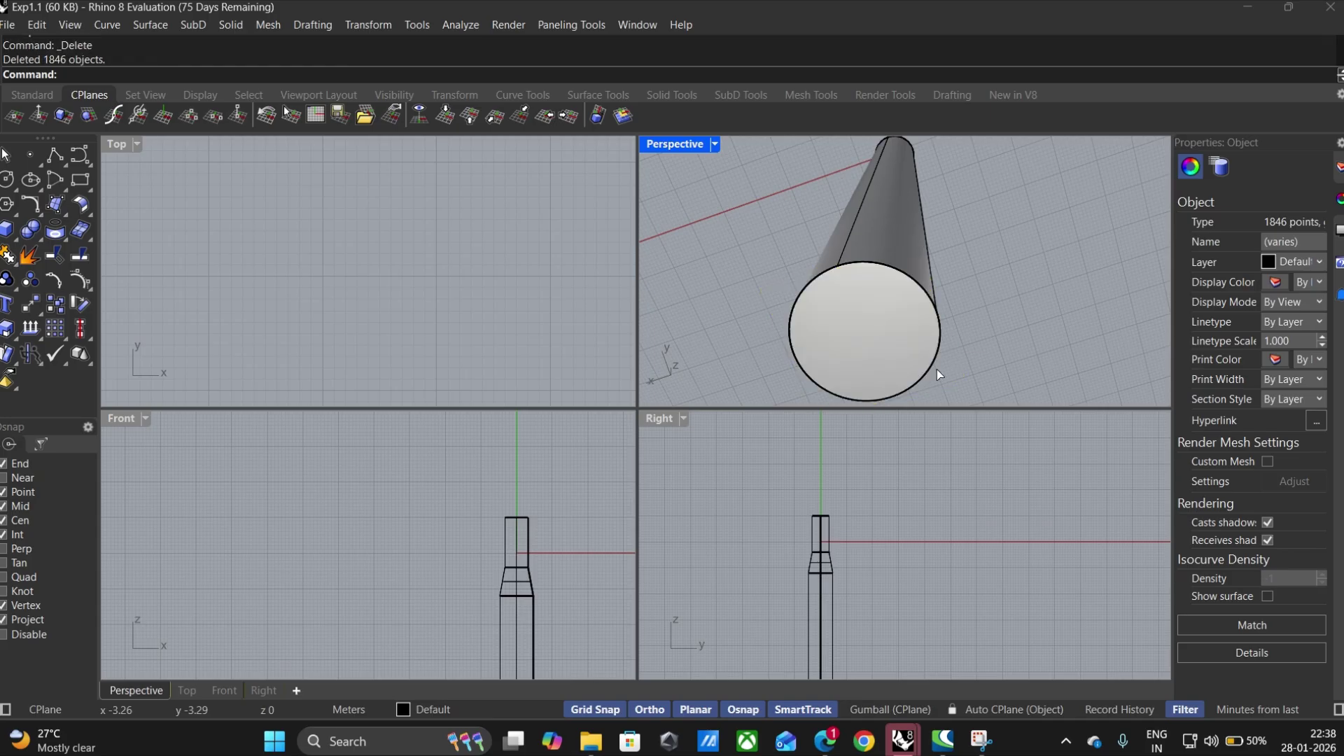
# Step: Delete the flat surface capping the base of the column
pyautogui.click(904, 330)
pyautogui.press('Delete')
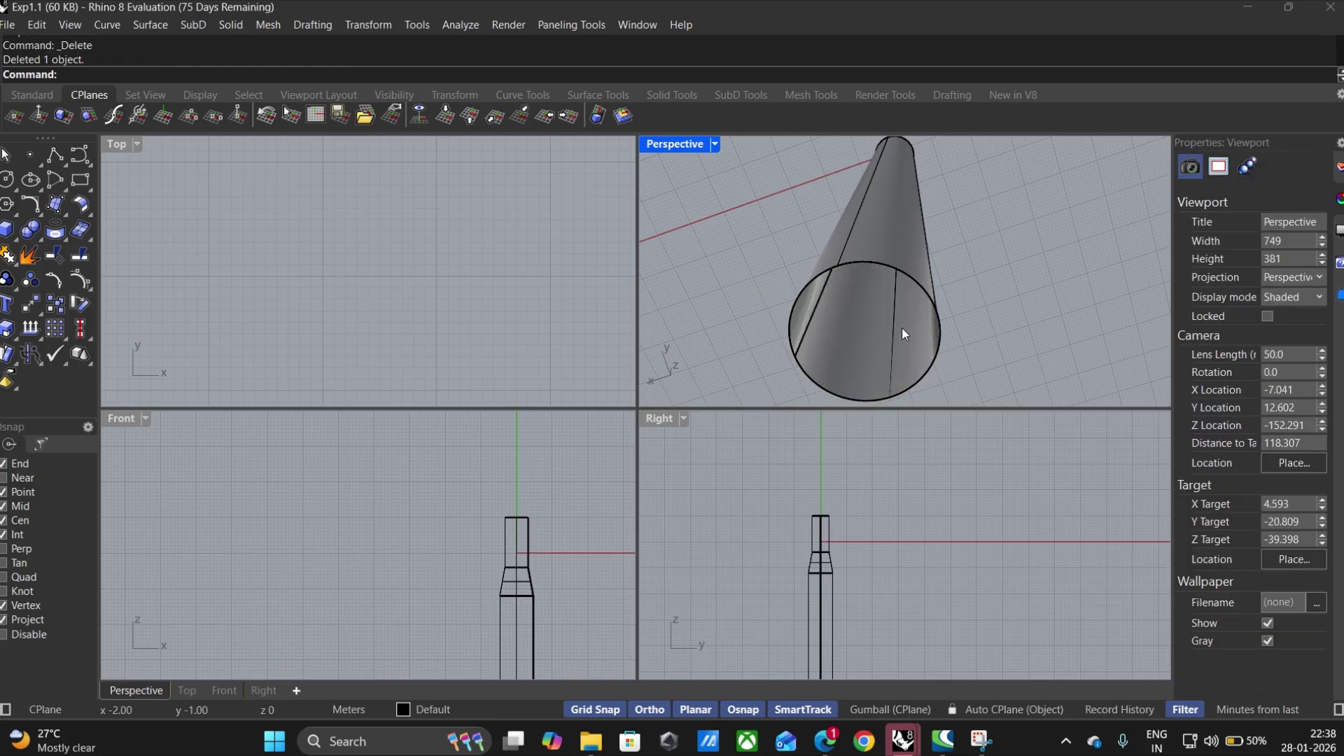
# Step: Extrude the base circle curve to the point 0,-120,0 in the Front view to close the column's base with a surface
pyautogui.click(63, 212)
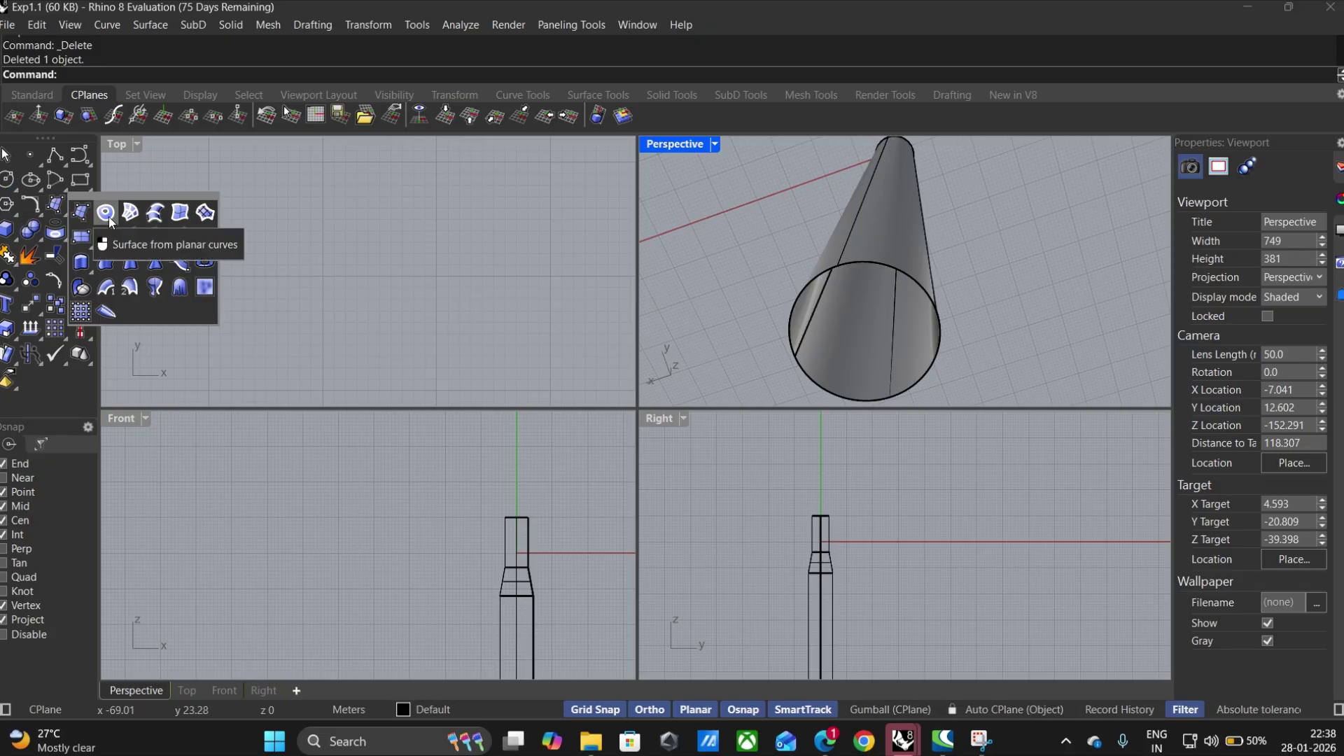
pyautogui.click(153, 26)
pyautogui.moveTo(262, 265)
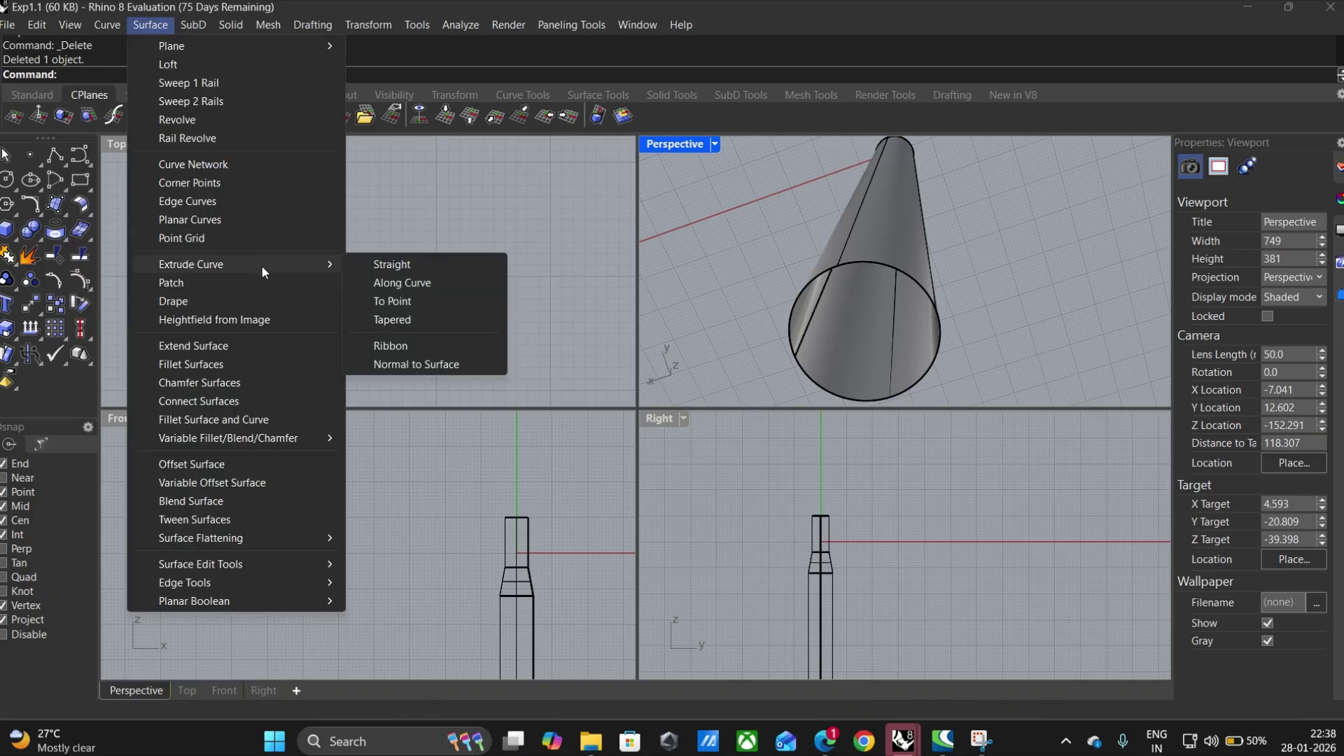
pyautogui.click(402, 301)
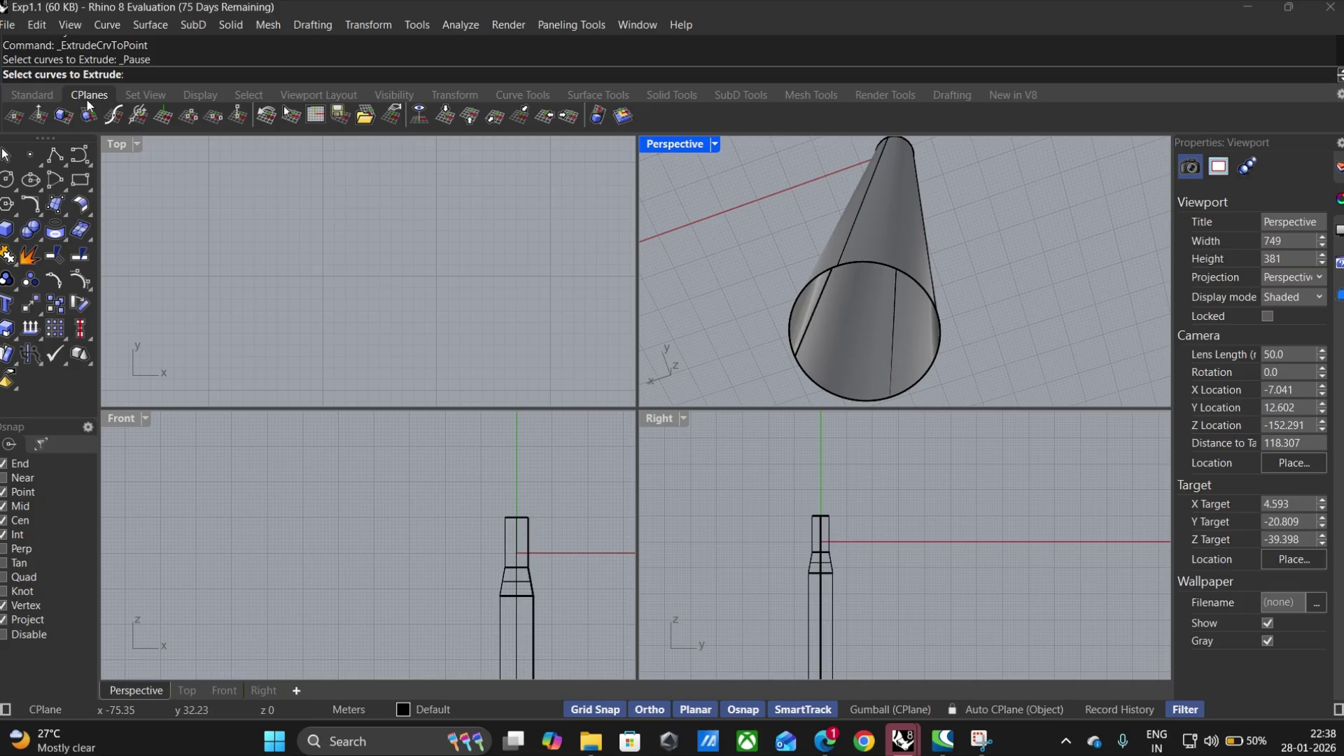
pyautogui.click(920, 292)
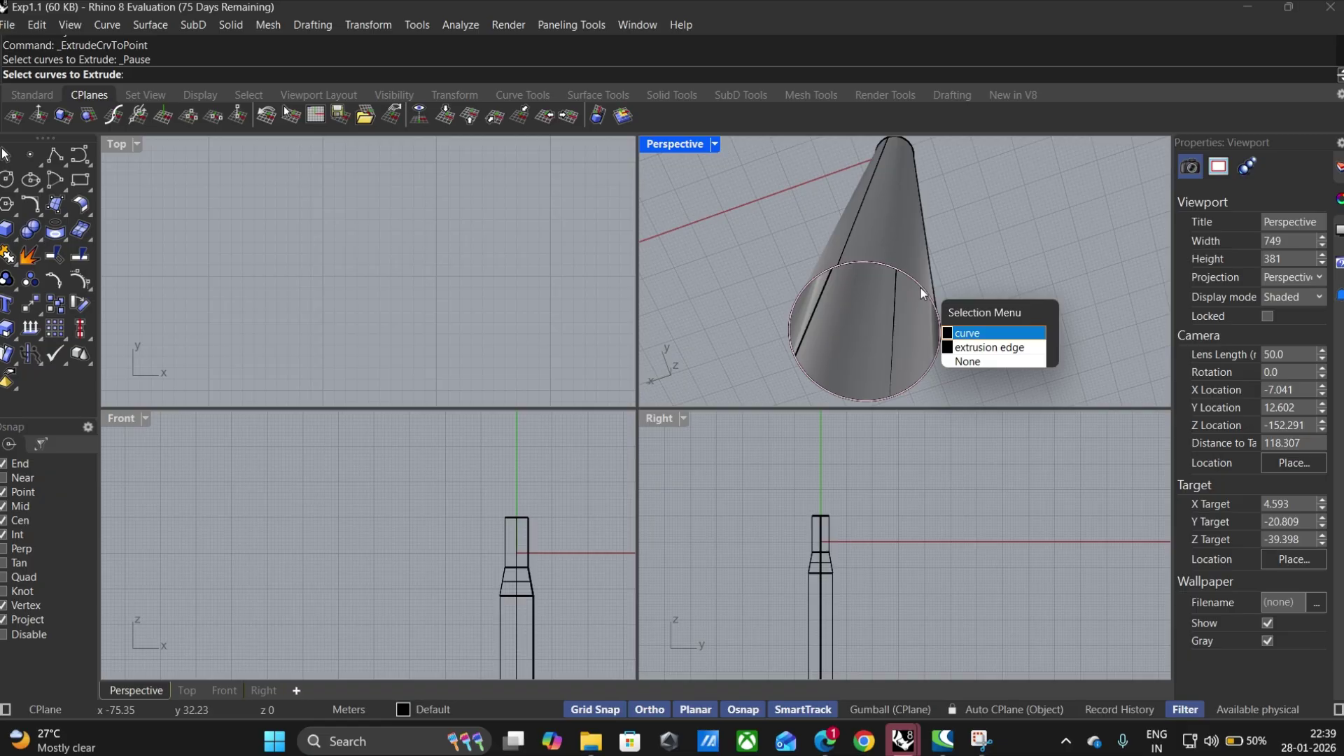
pyautogui.press('Return')
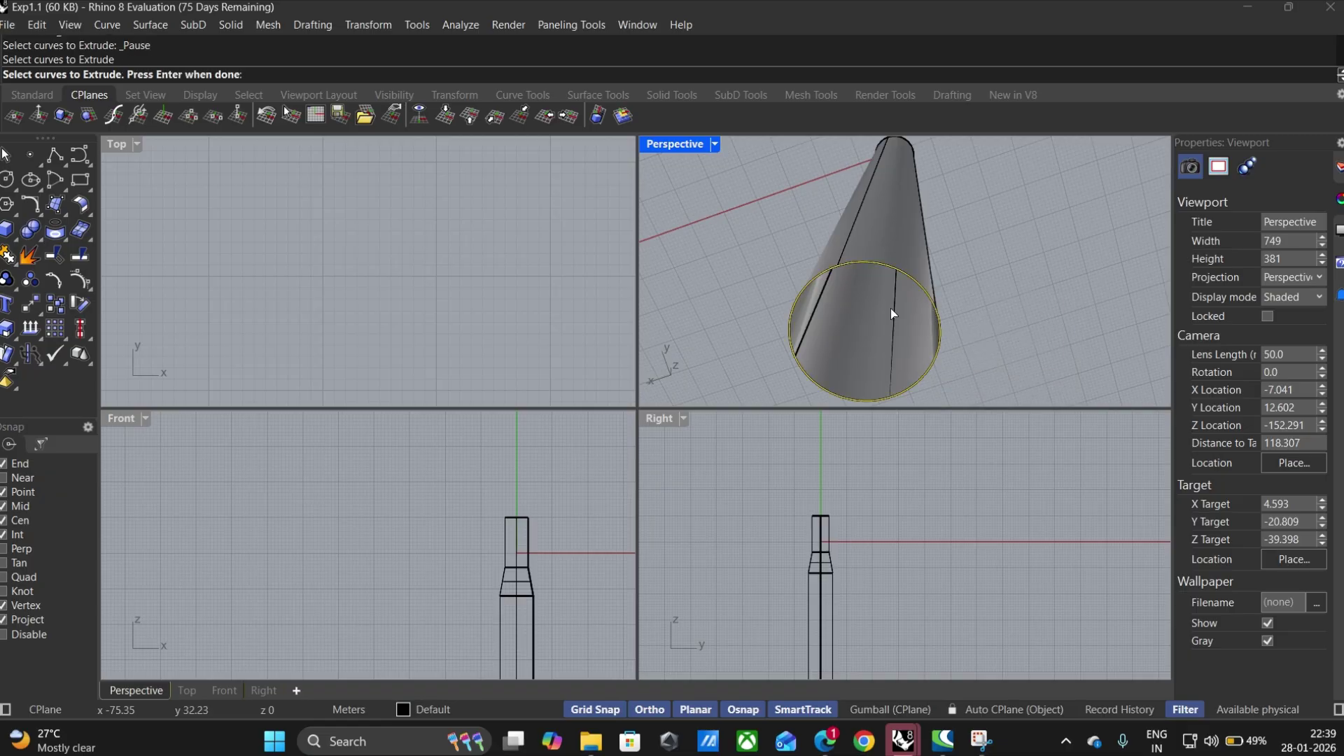
pyautogui.press('Return')
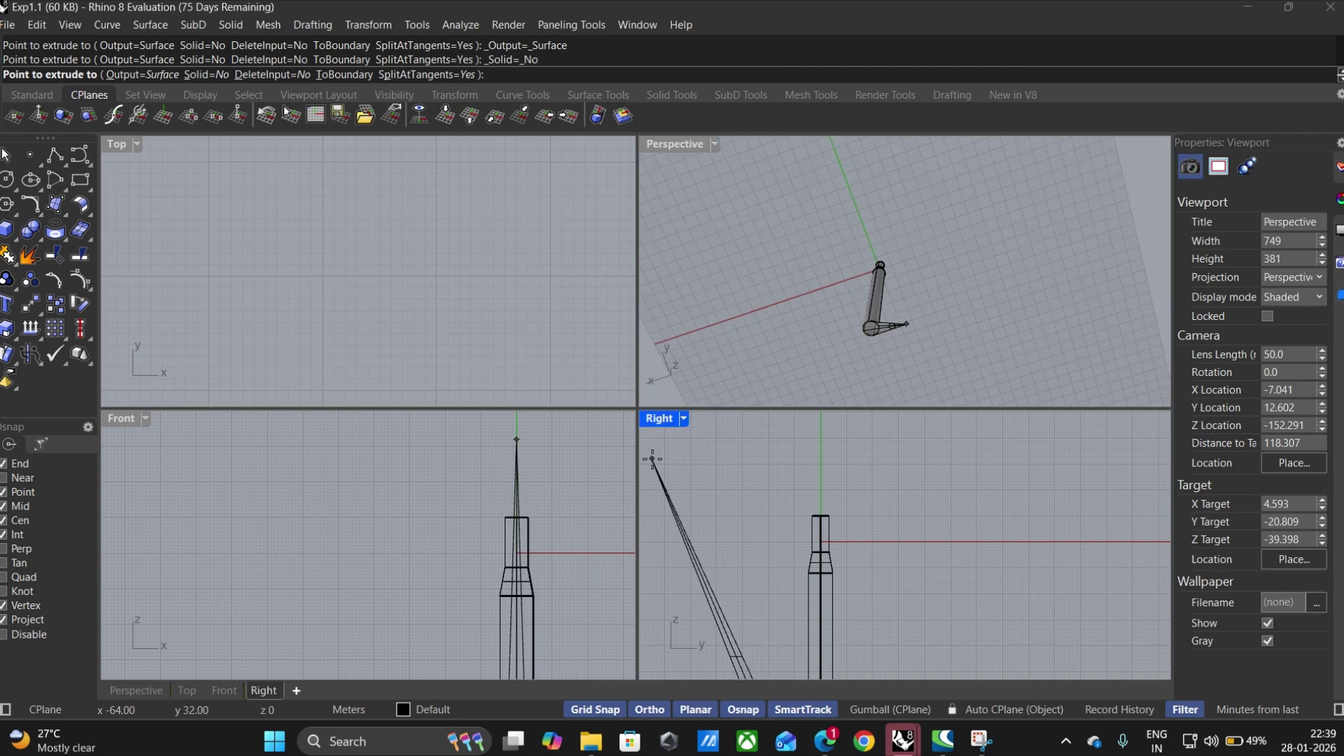
pyautogui.scroll(-5, 578, 464)
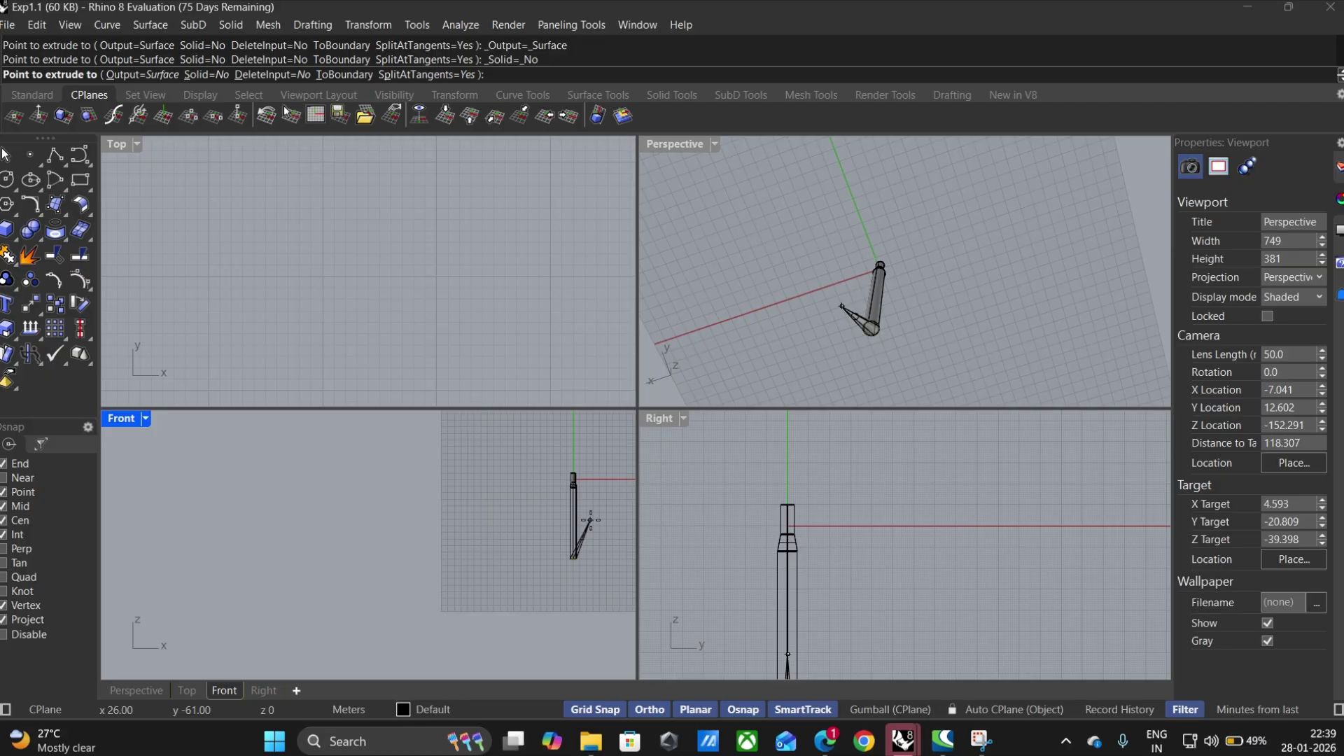
pyautogui.write('0,-12')
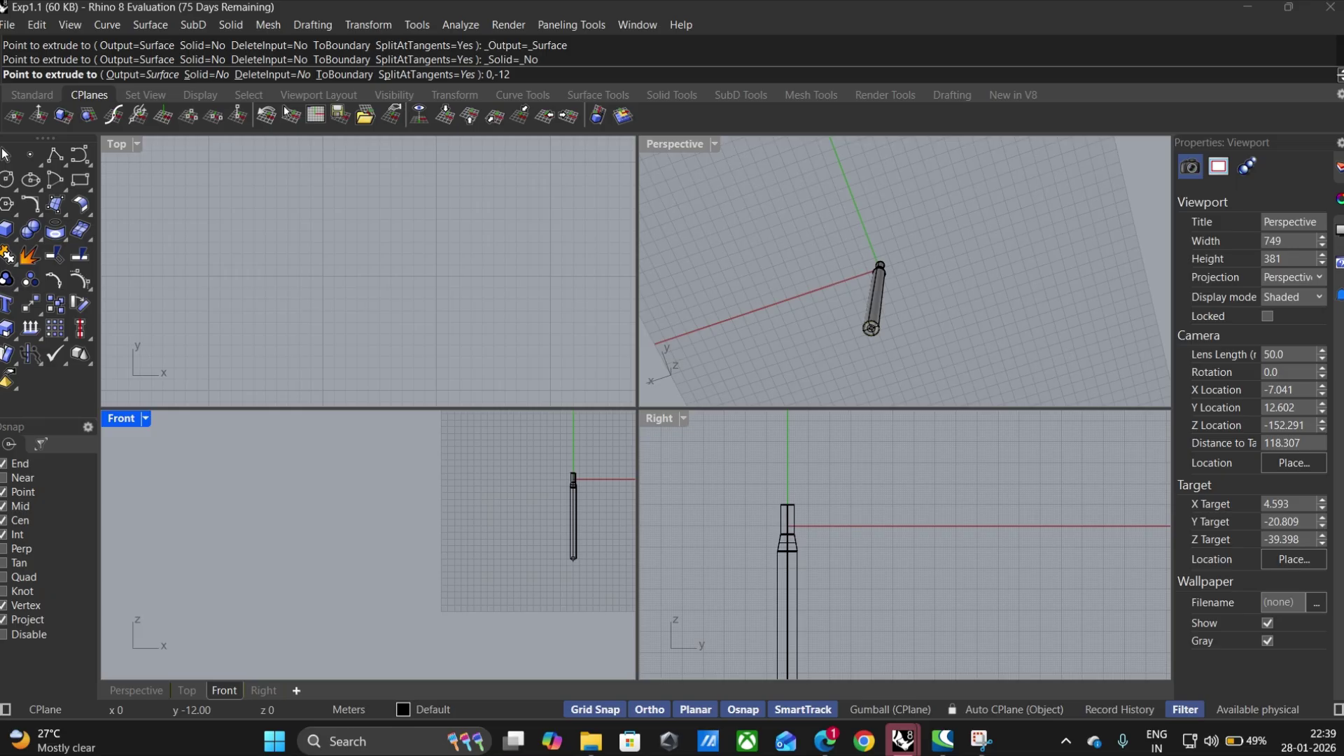
pyautogui.write('0,0')
pyautogui.press('Return')
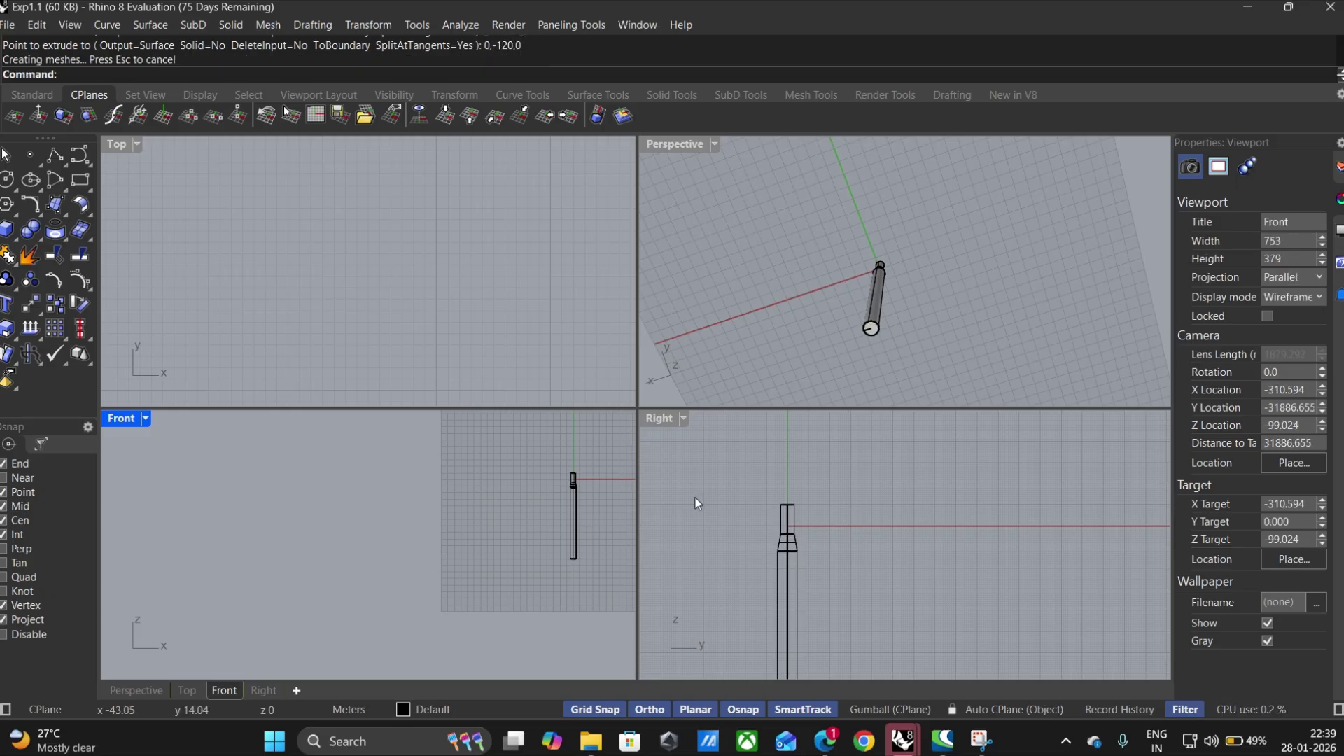
# Step: Start a Surface Domain Number paneling grid on the surface extruded to a point at the column's base
pyautogui.scroll(3, 868, 322)
pyautogui.scroll(4, 876, 320)
pyautogui.scroll(-4, 877, 333)
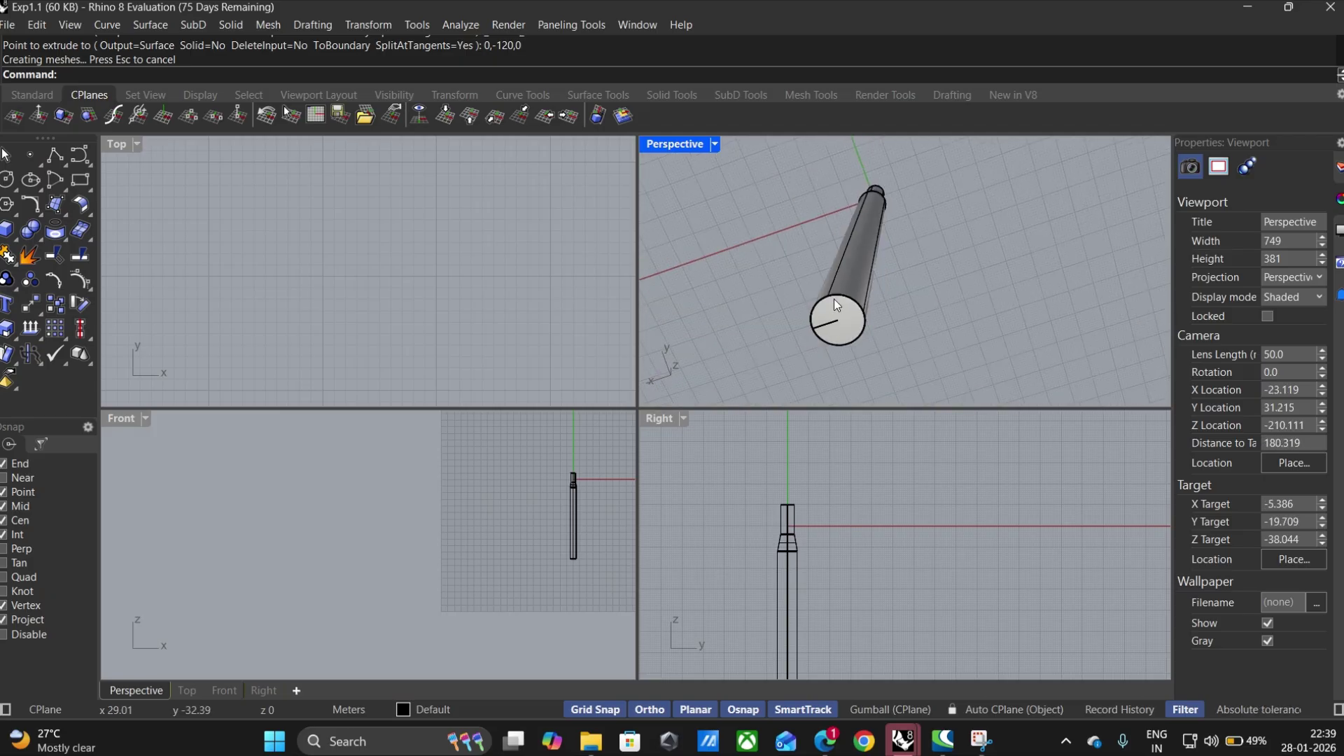
pyautogui.click(833, 319)
pyautogui.click(545, 29)
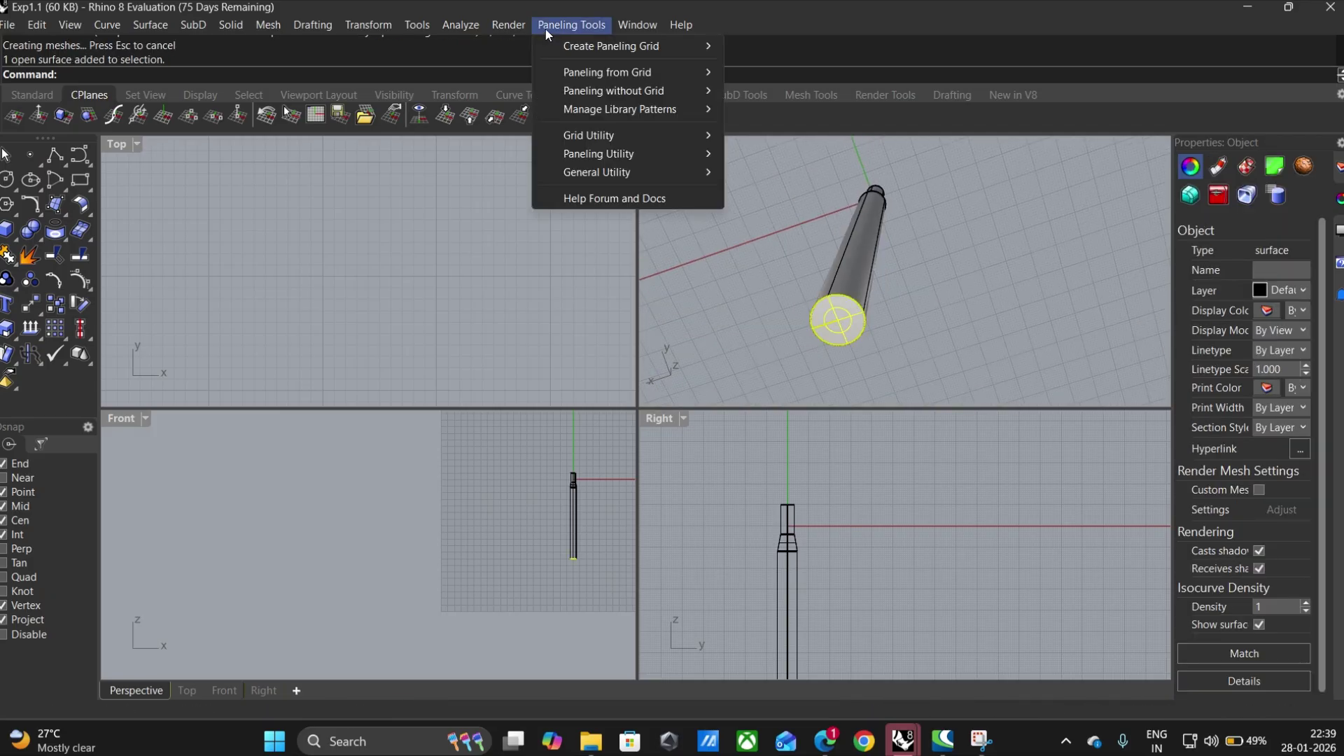
pyautogui.moveTo(544, 47)
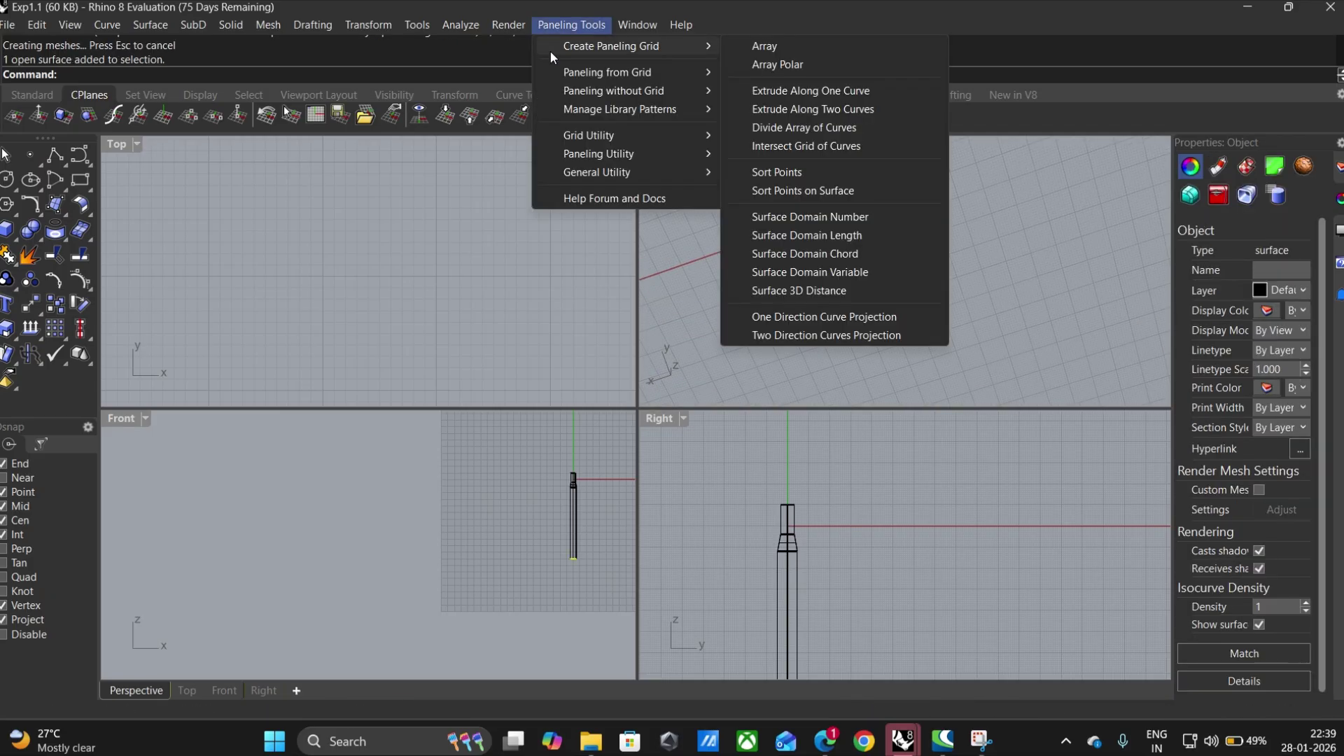
pyautogui.click(855, 216)
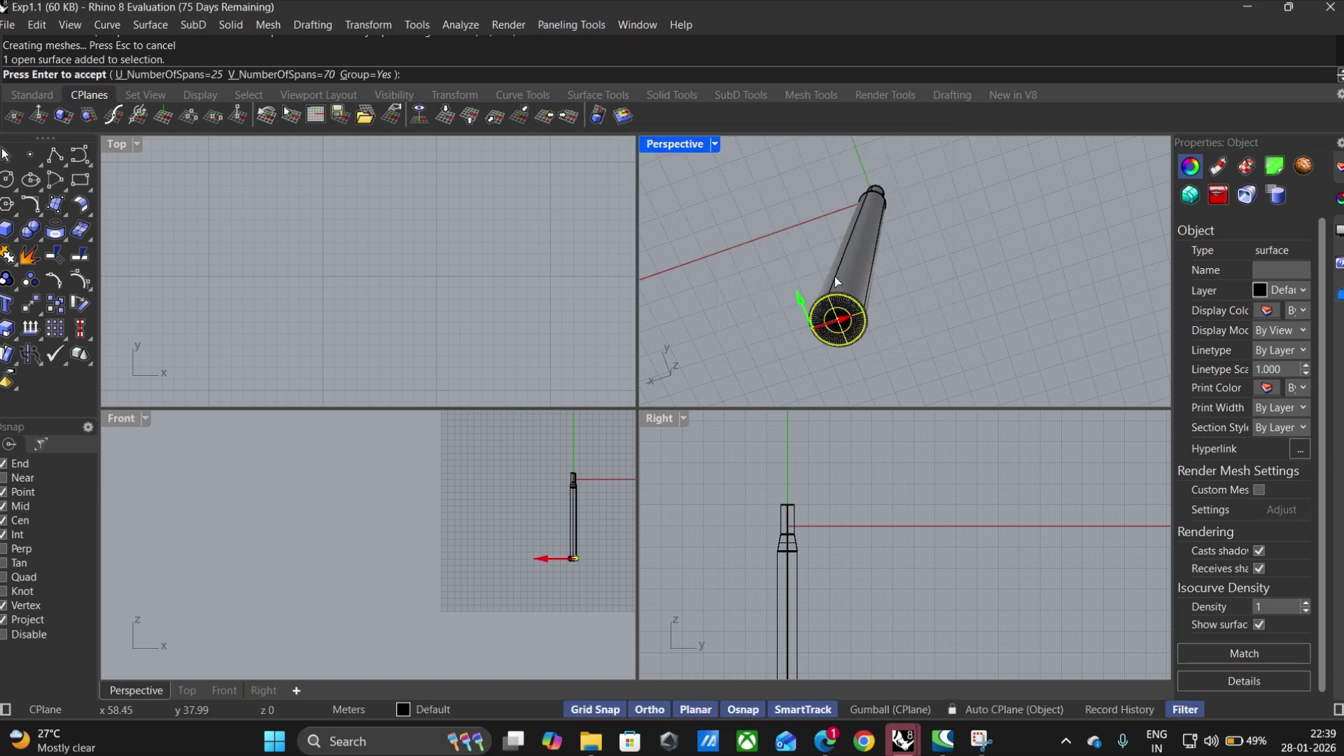
pyautogui.scroll(10, 834, 308)
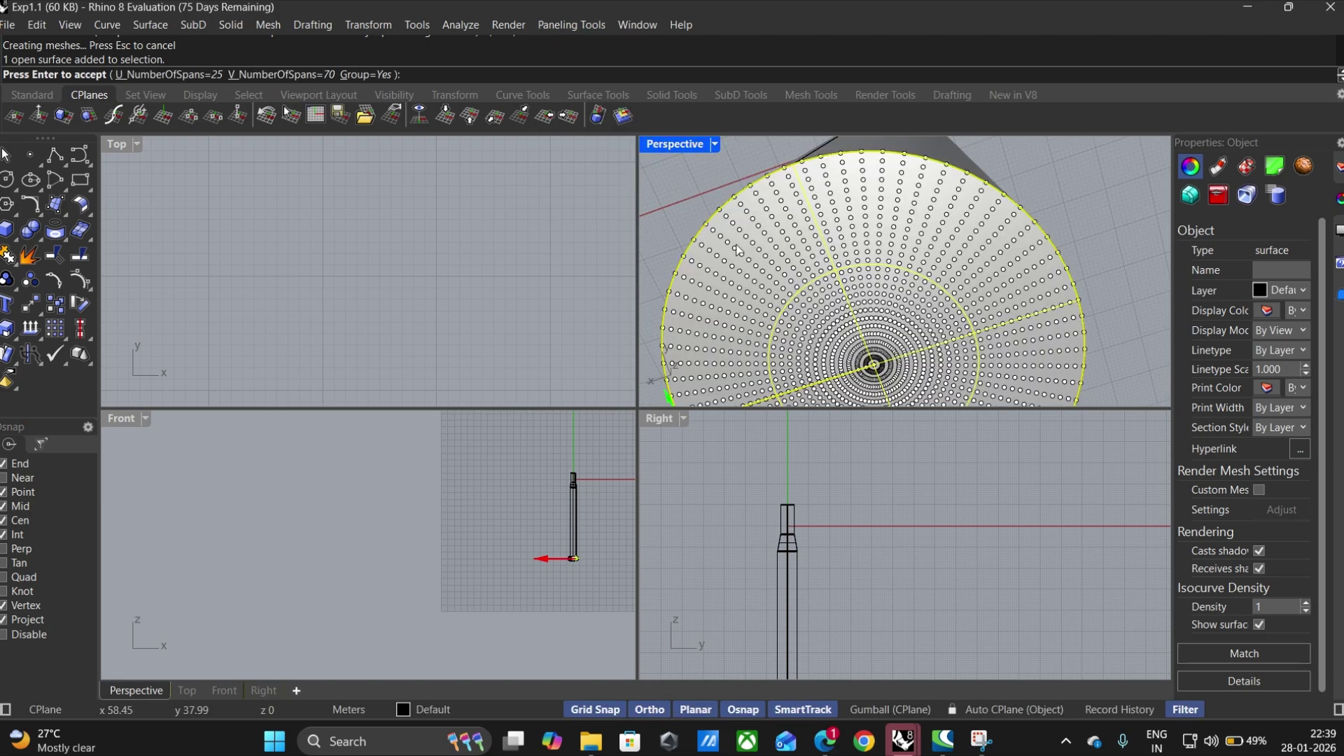
# Step: Set the paneling grid to 30 spans in U and 8 spans in V
pyautogui.click(171, 74)
pyautogui.write('30')
pyautogui.press('Return')
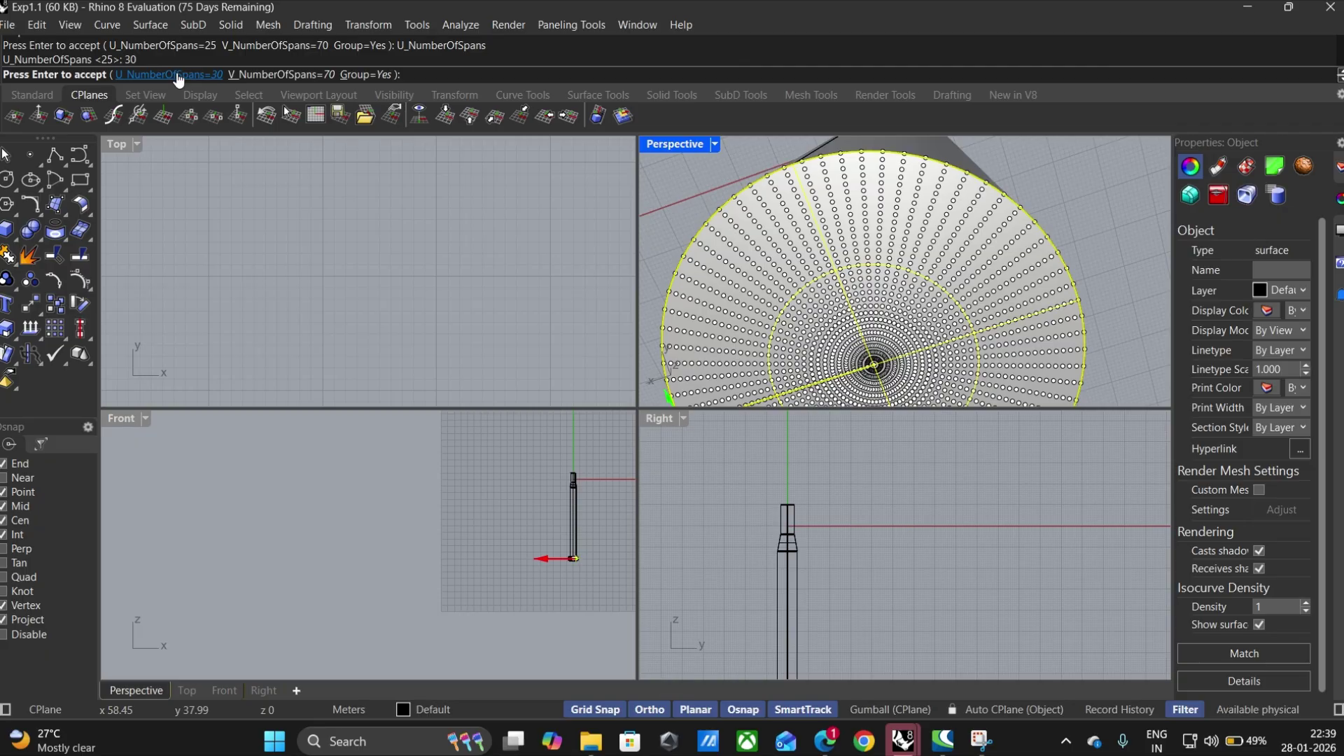
pyautogui.click(318, 74)
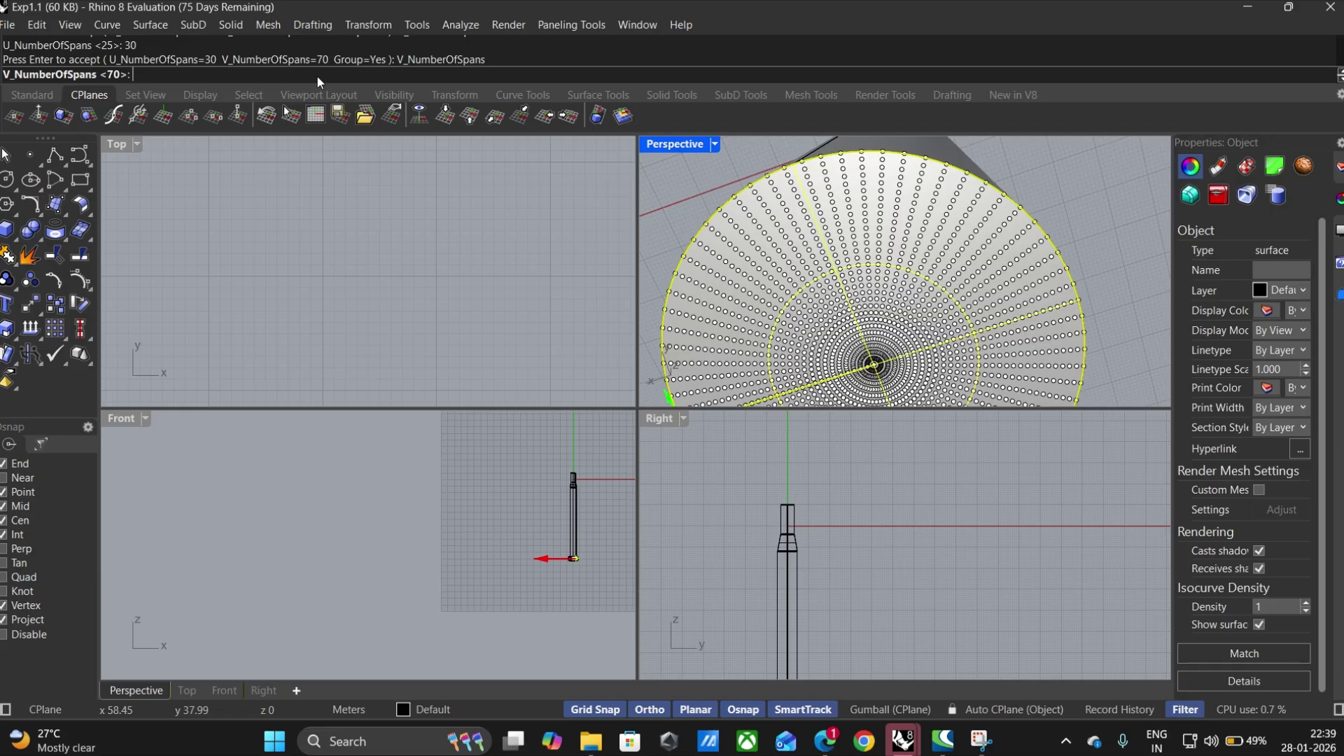
pyautogui.write('8')
pyautogui.press('Return')
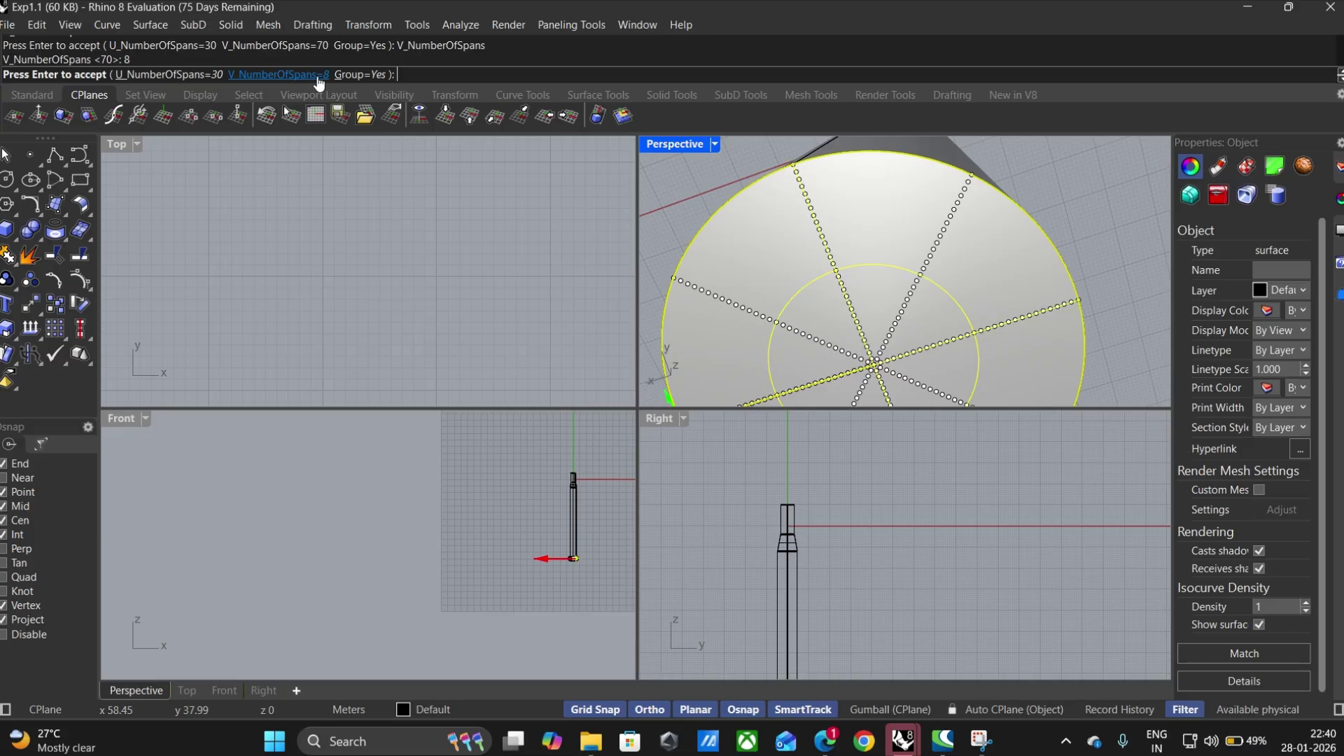
# Step: Set the paneling grid to 8 spans in U and 30 spans in V, and create its grouped points on the base surface
pyautogui.click(152, 75)
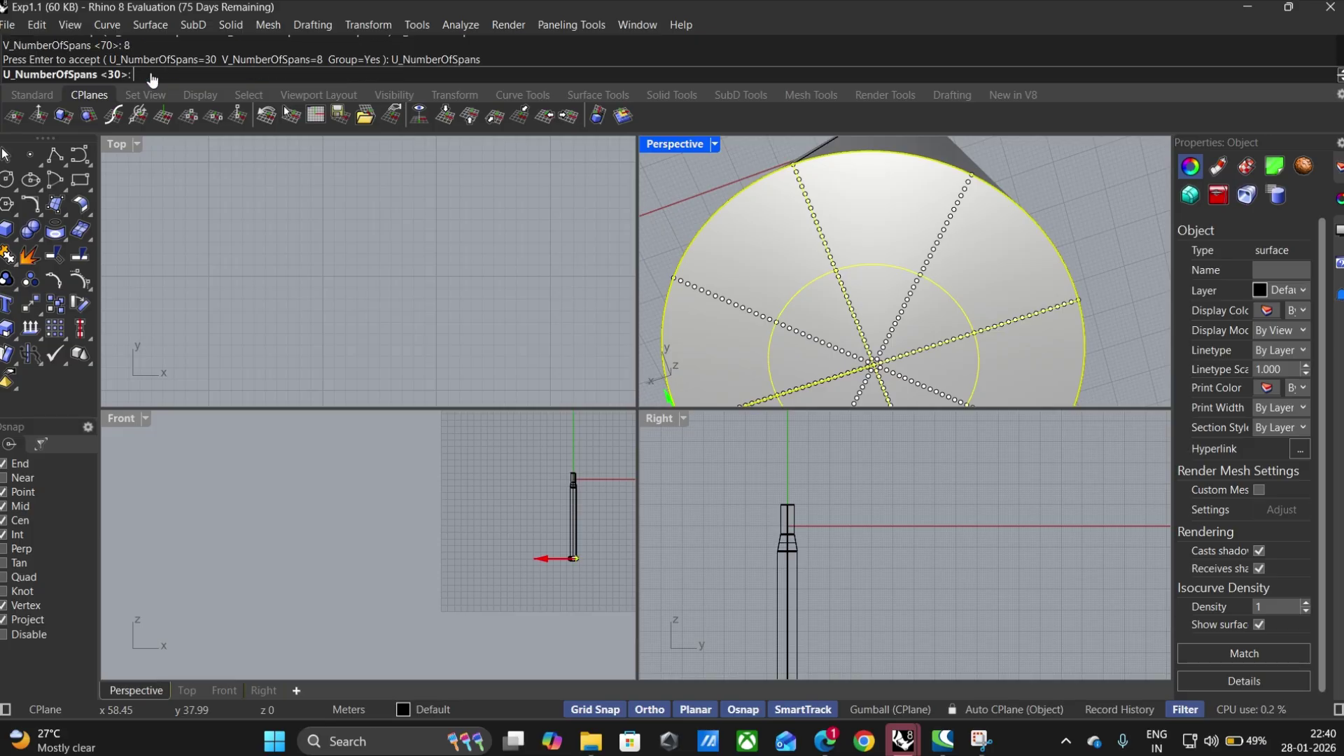
pyautogui.write('8')
pyautogui.press('Return')
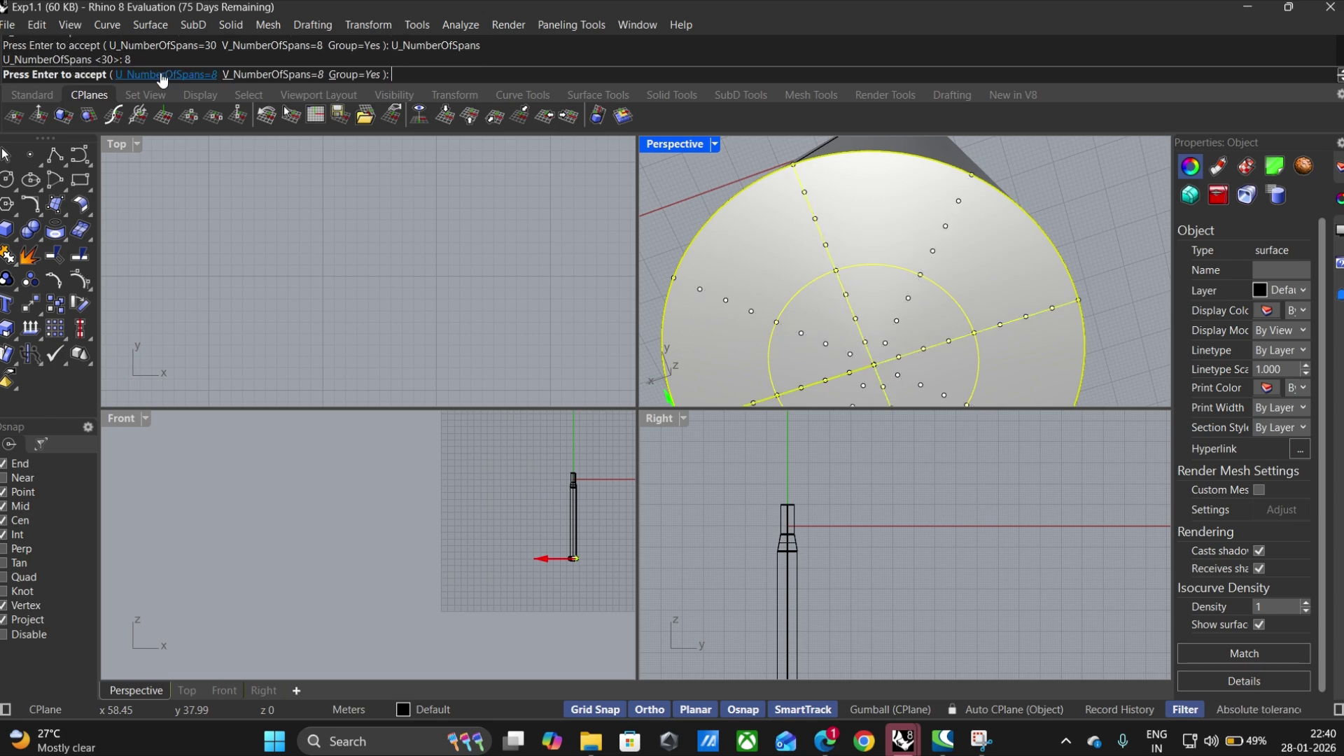
pyautogui.click(277, 76)
pyautogui.write('30')
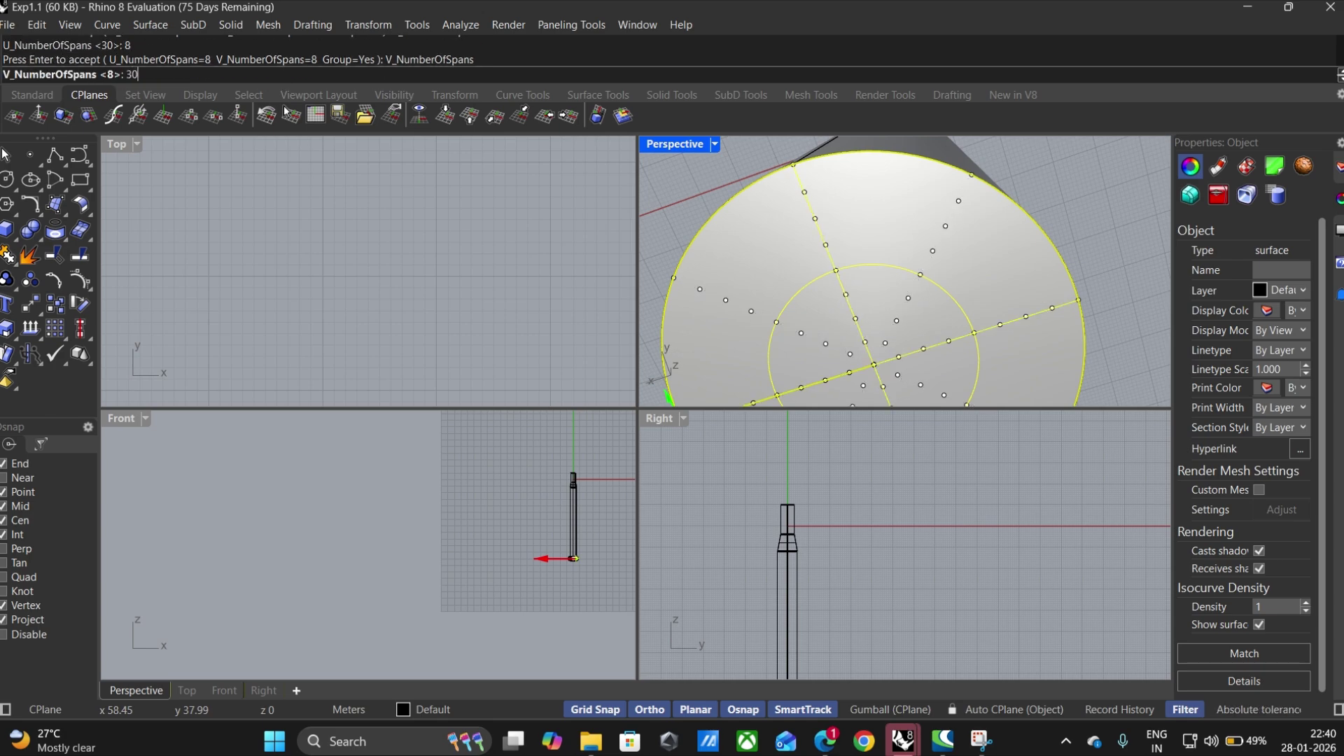
pyautogui.press('Return')
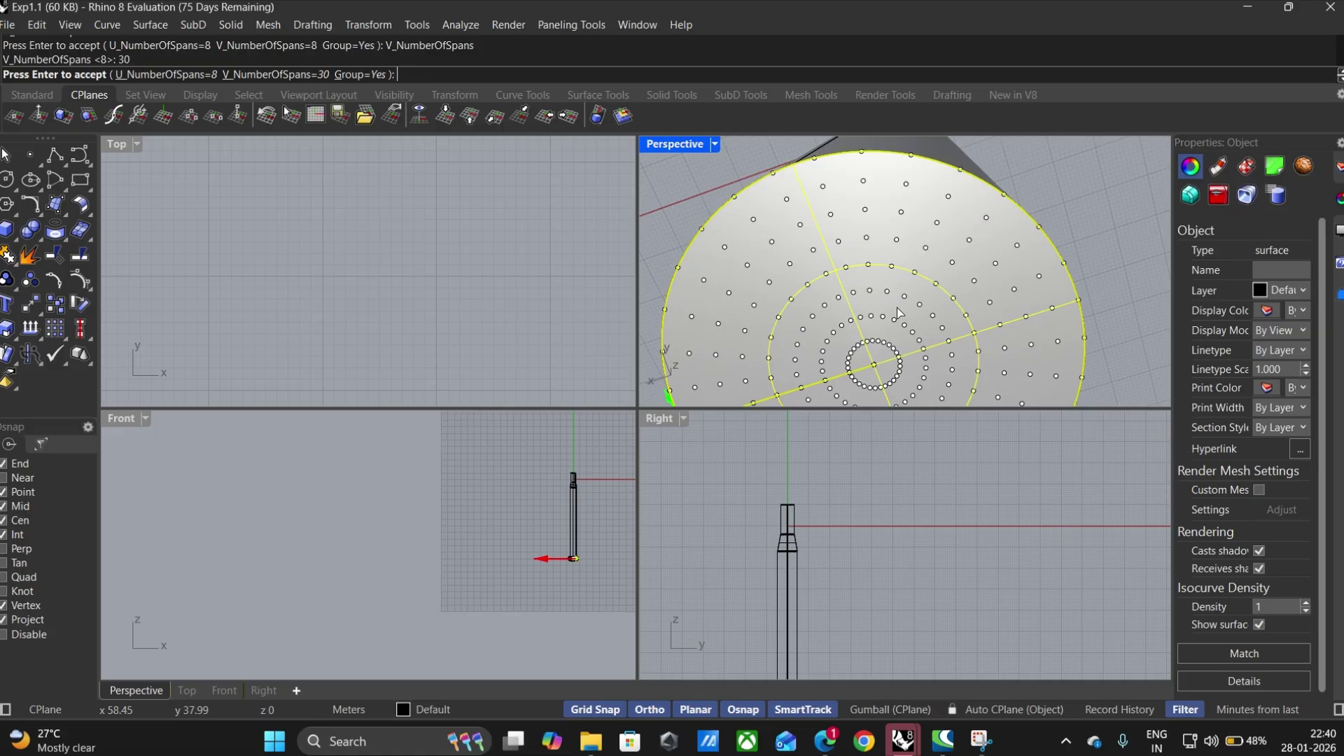
pyautogui.scroll(-5, 837, 257)
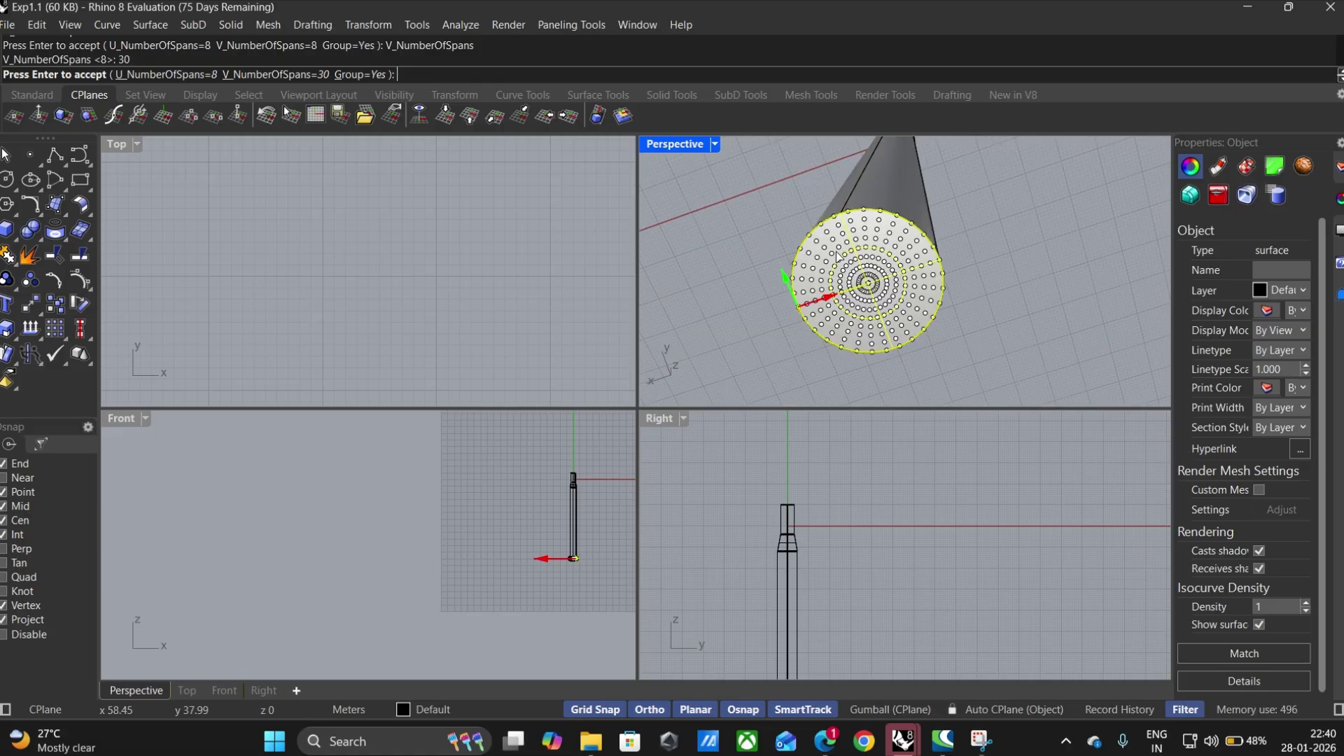
pyautogui.scroll(5, 837, 257)
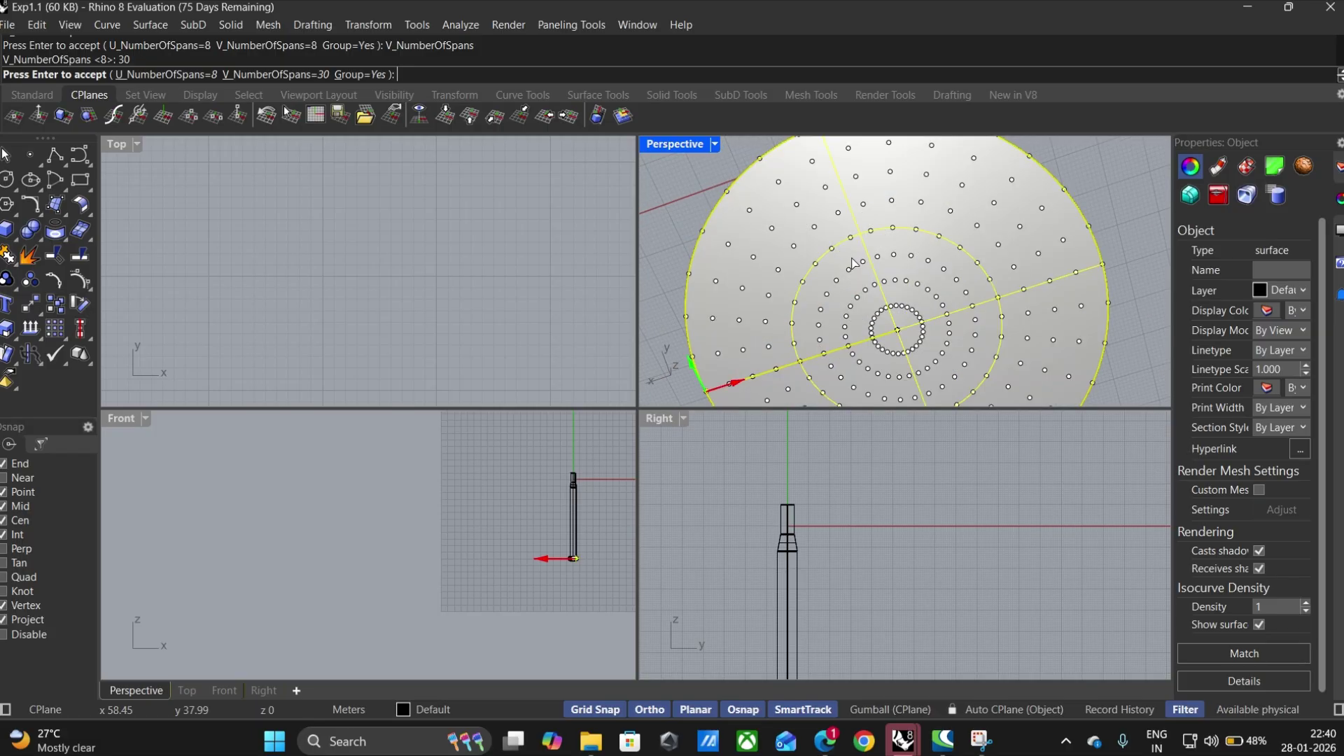
pyautogui.press('Return')
# Step: Panel the base grid with Panel 2D Grid, using the straight Box pattern with edges and mesh added and grouped
pyautogui.click(538, 26)
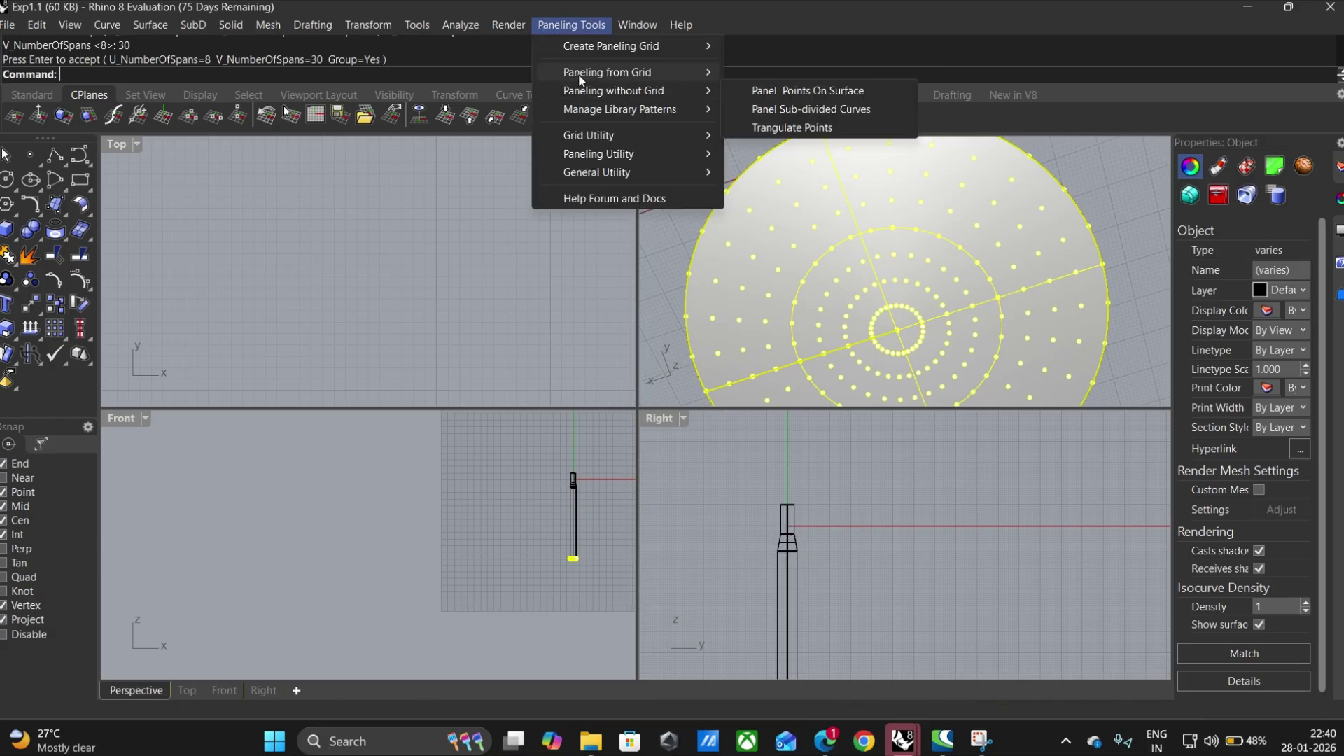
pyautogui.moveTo(633, 71)
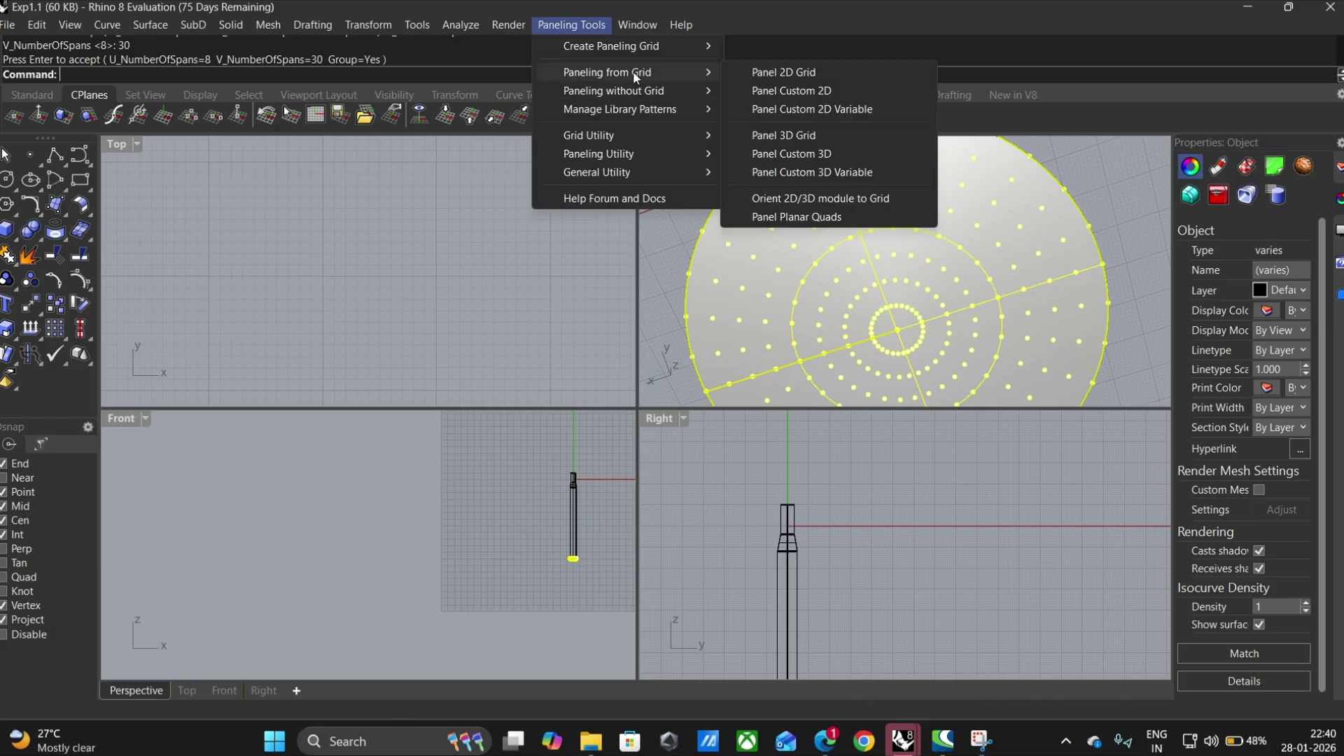
pyautogui.click(778, 74)
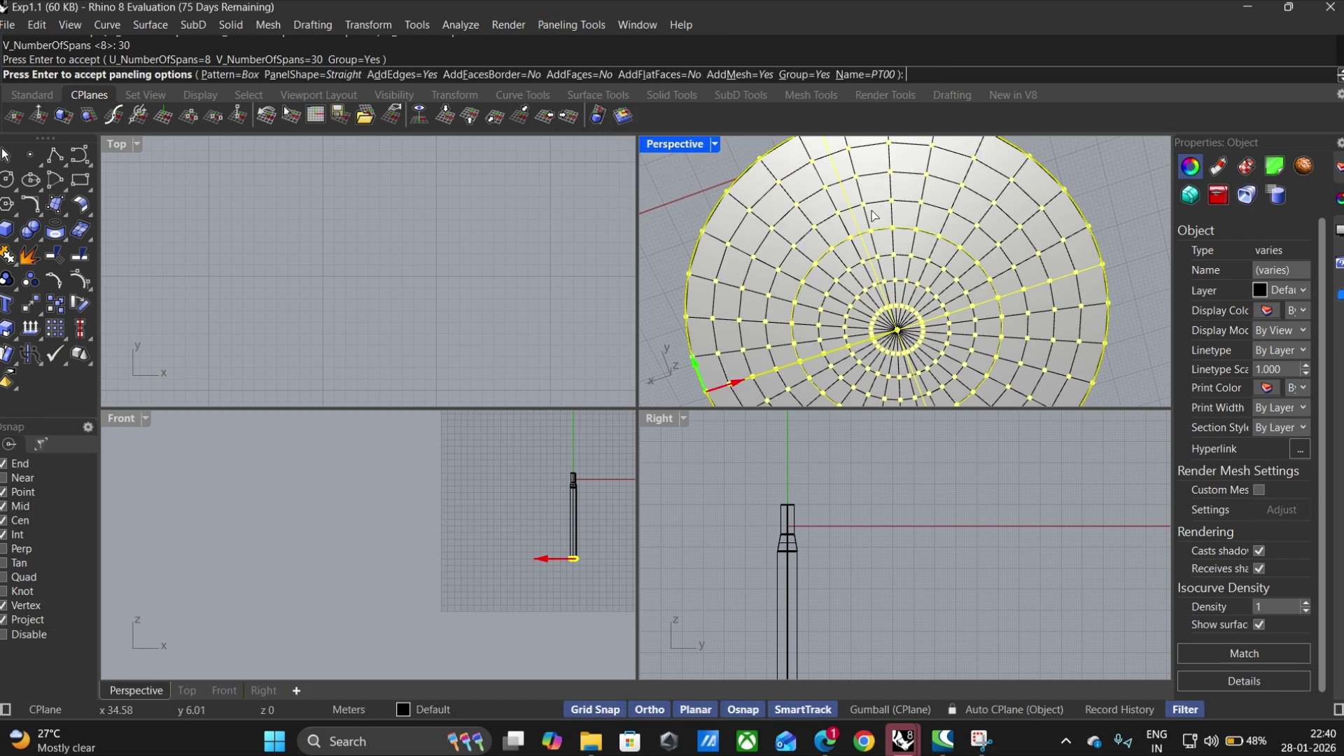
pyautogui.press('Return')
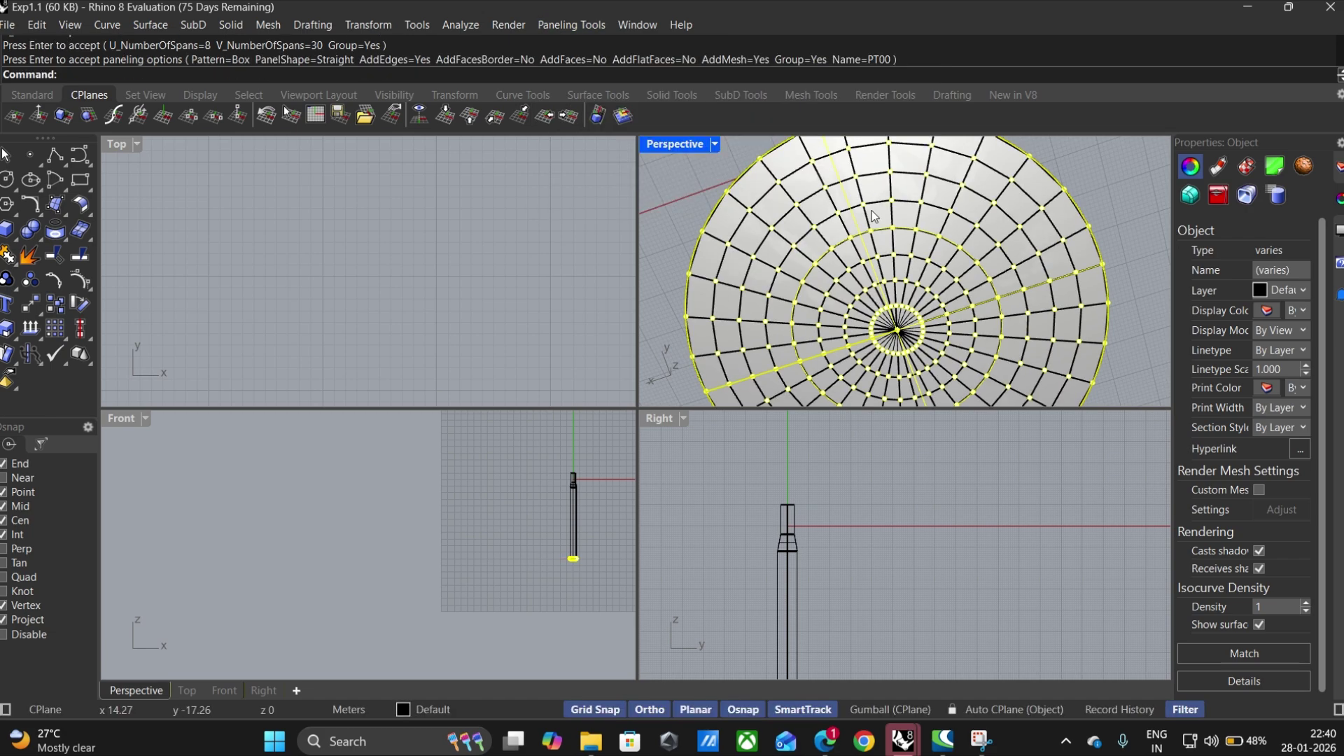
pyautogui.click(703, 168)
pyautogui.scroll(4, 783, 206)
pyautogui.scroll(-6, 811, 230)
pyautogui.scroll(2, 852, 268)
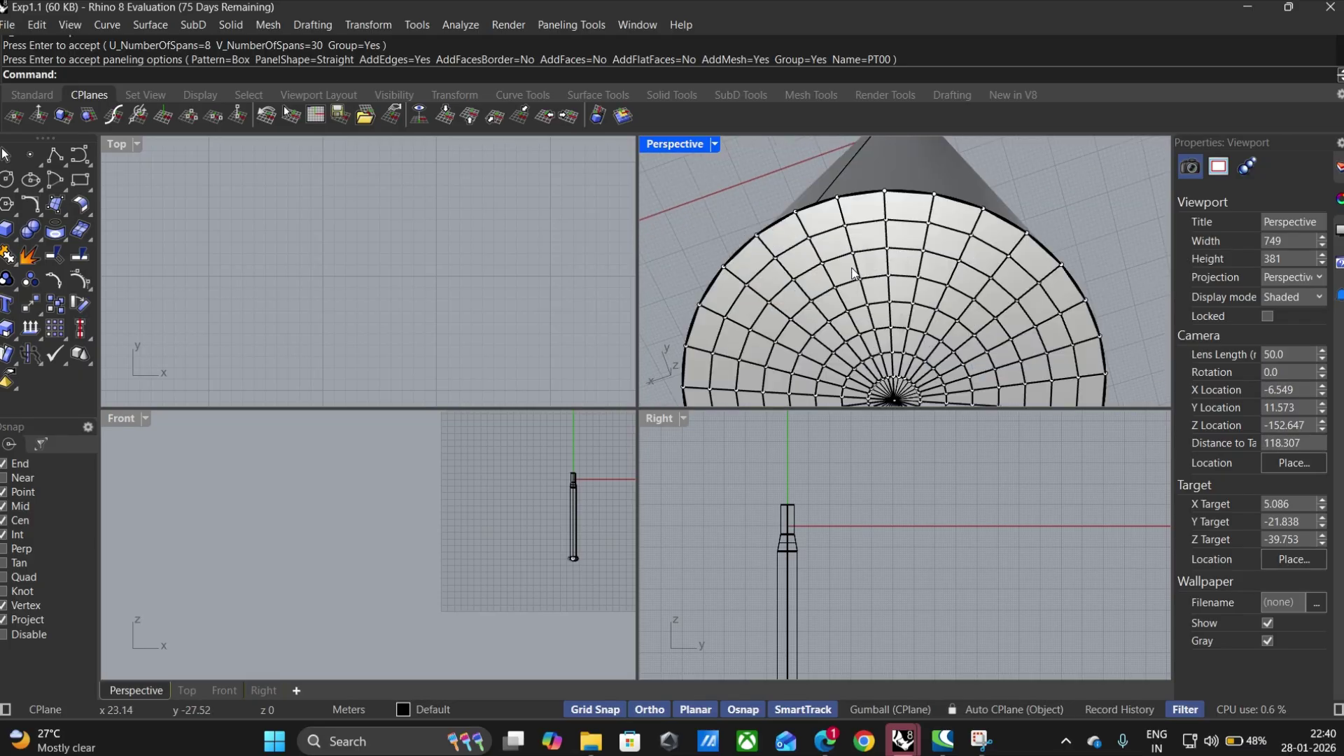
# Step: Start a Surface Domain Number paneling grid on the column's long cylindrical shaft
pyautogui.scroll(-3, 852, 273)
pyautogui.scroll(-3, 977, 254)
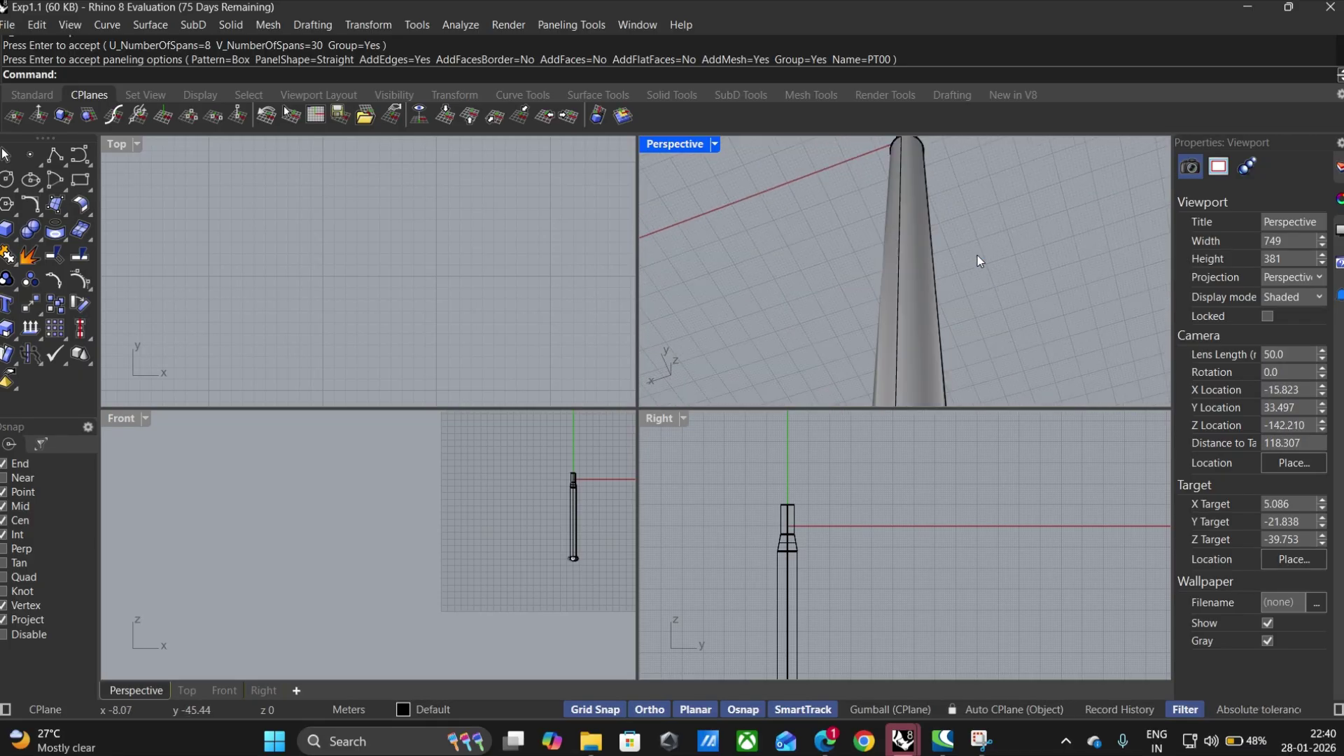
pyautogui.moveTo(990, 222); pyautogui.dragTo(953, 229, button='right')
pyautogui.click(934, 264)
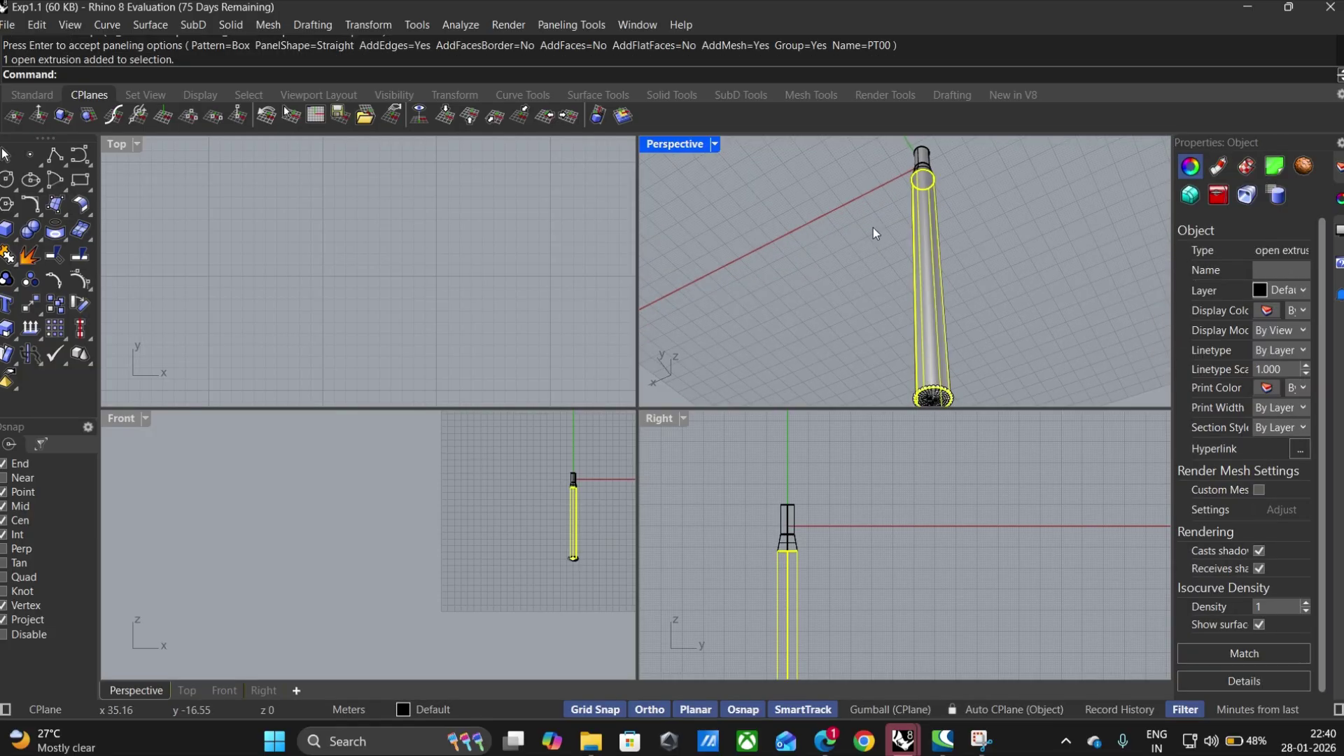
pyautogui.click(544, 28)
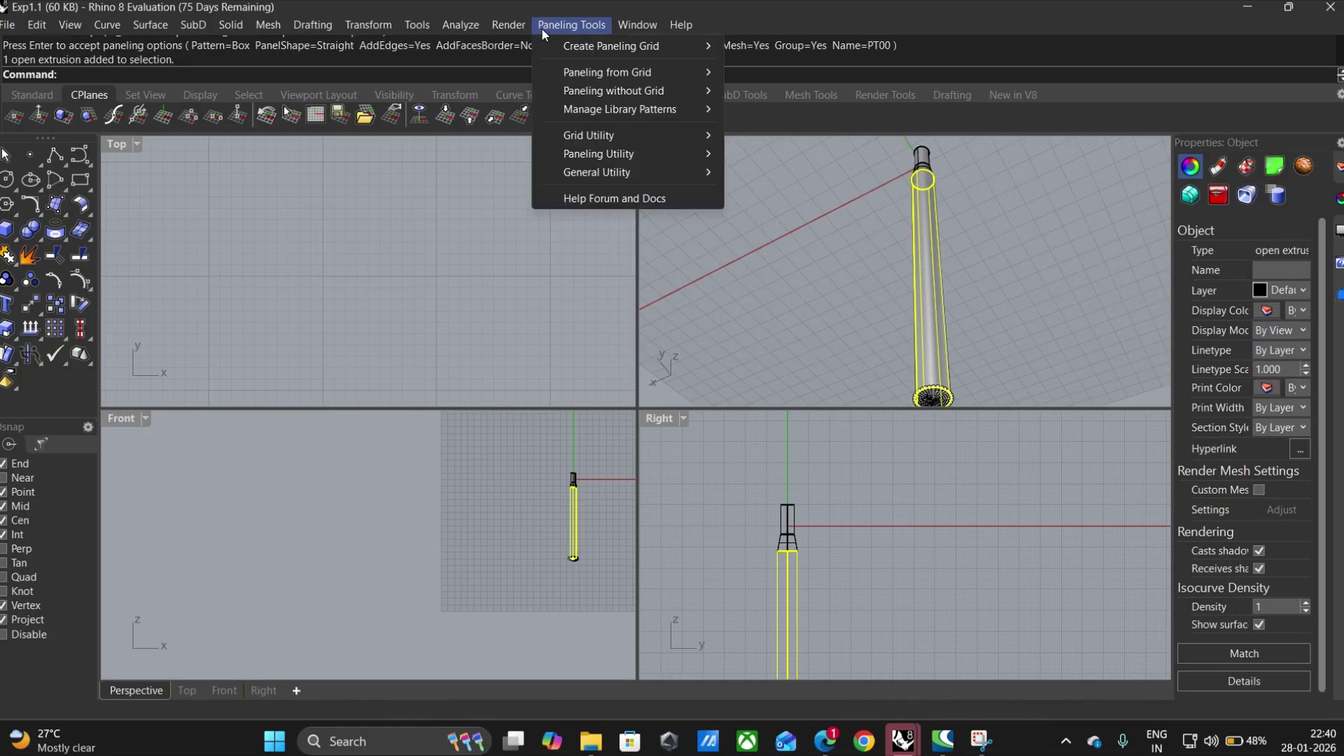
pyautogui.moveTo(560, 47)
pyautogui.click(807, 218)
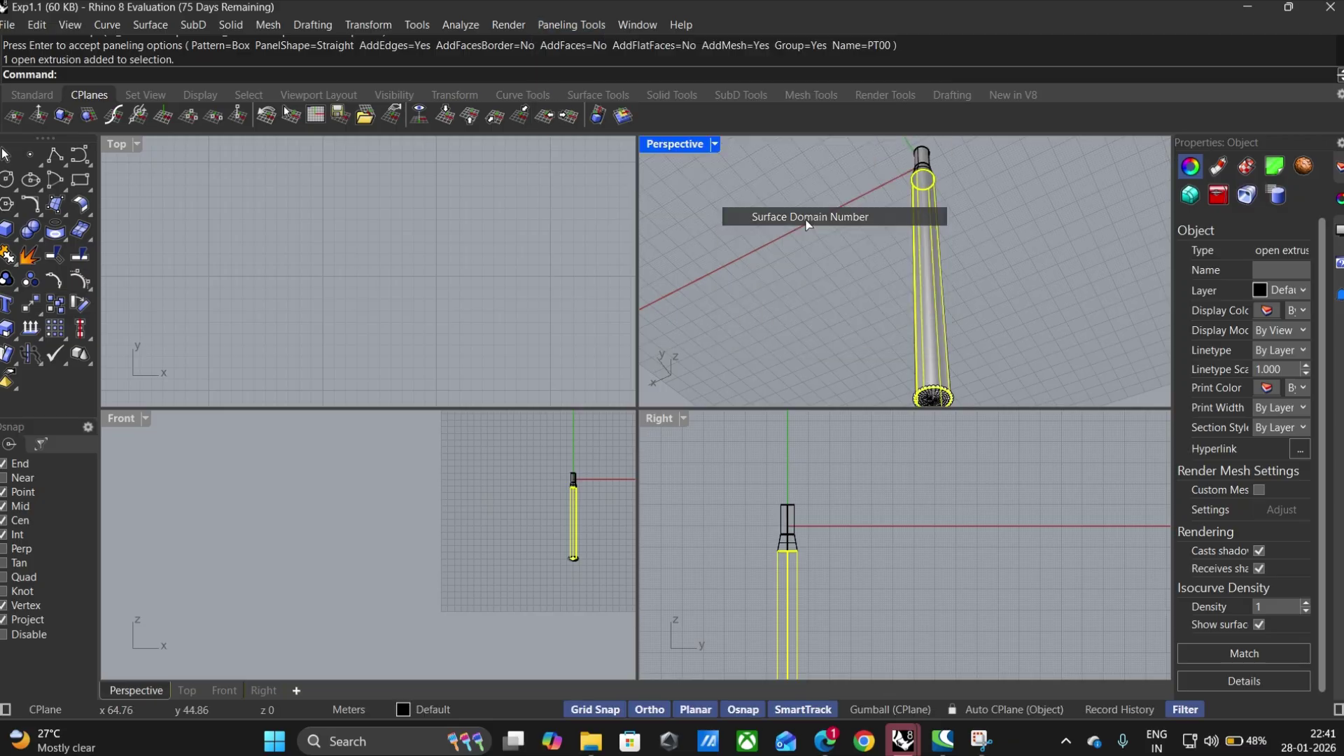
# Step: Set the shaft's paneling grid to 100 spans in V
pyautogui.scroll(5, 932, 375)
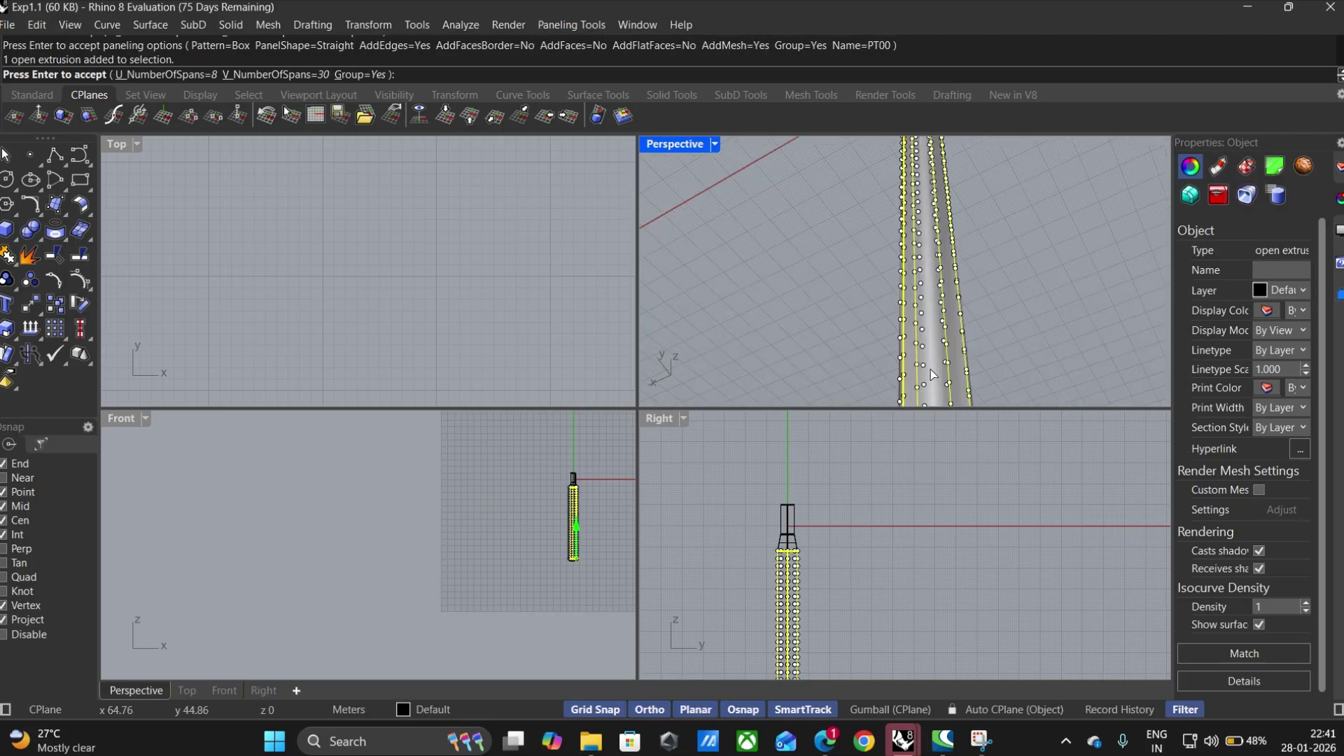
pyautogui.scroll(-3, 909, 321)
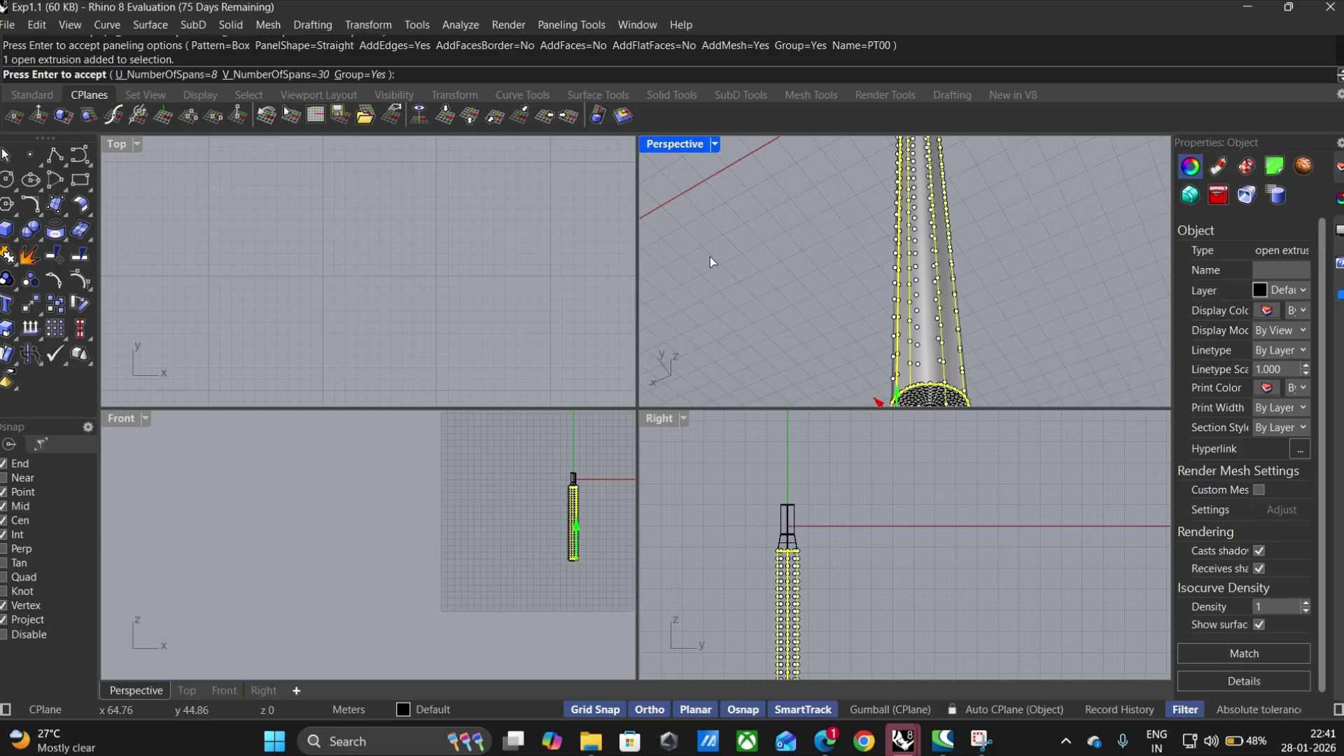
pyautogui.scroll(-2, 923, 350)
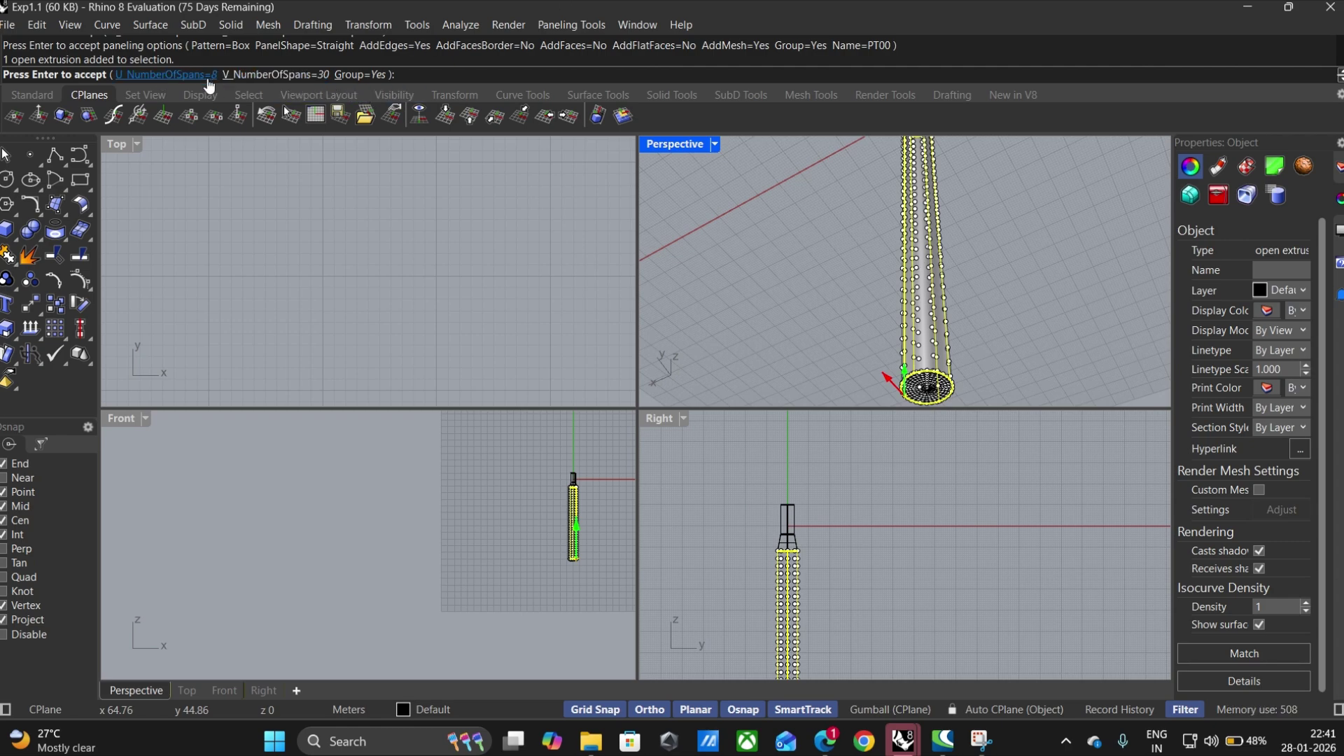
pyautogui.click(238, 74)
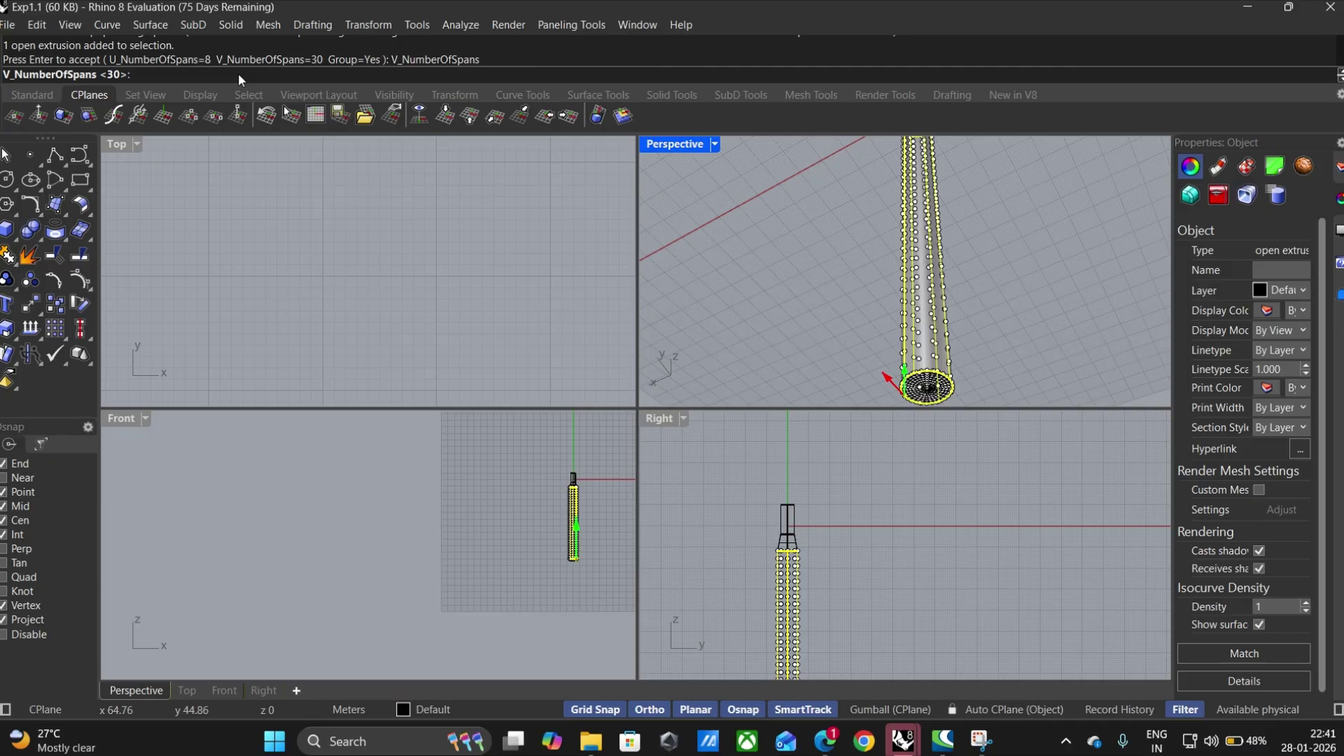
pyautogui.write('100')
pyautogui.press('Return')
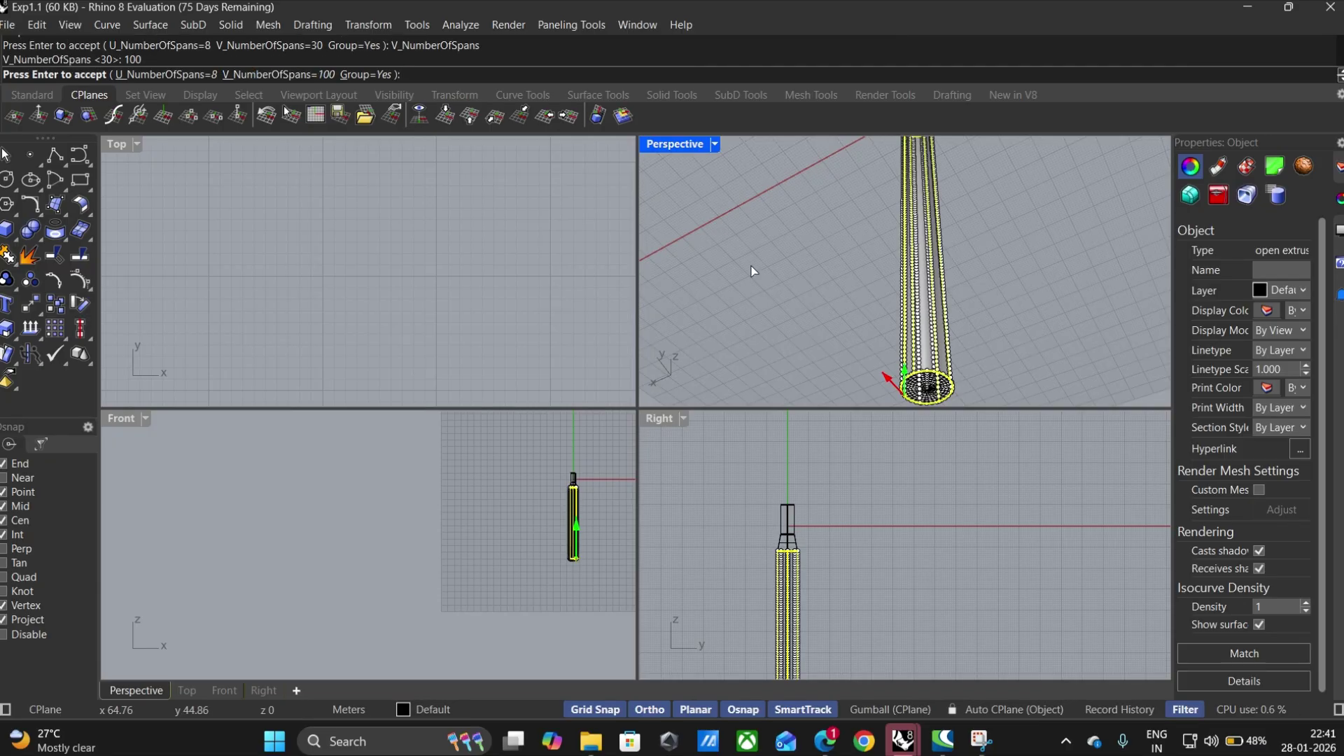
pyautogui.scroll(6, 928, 360)
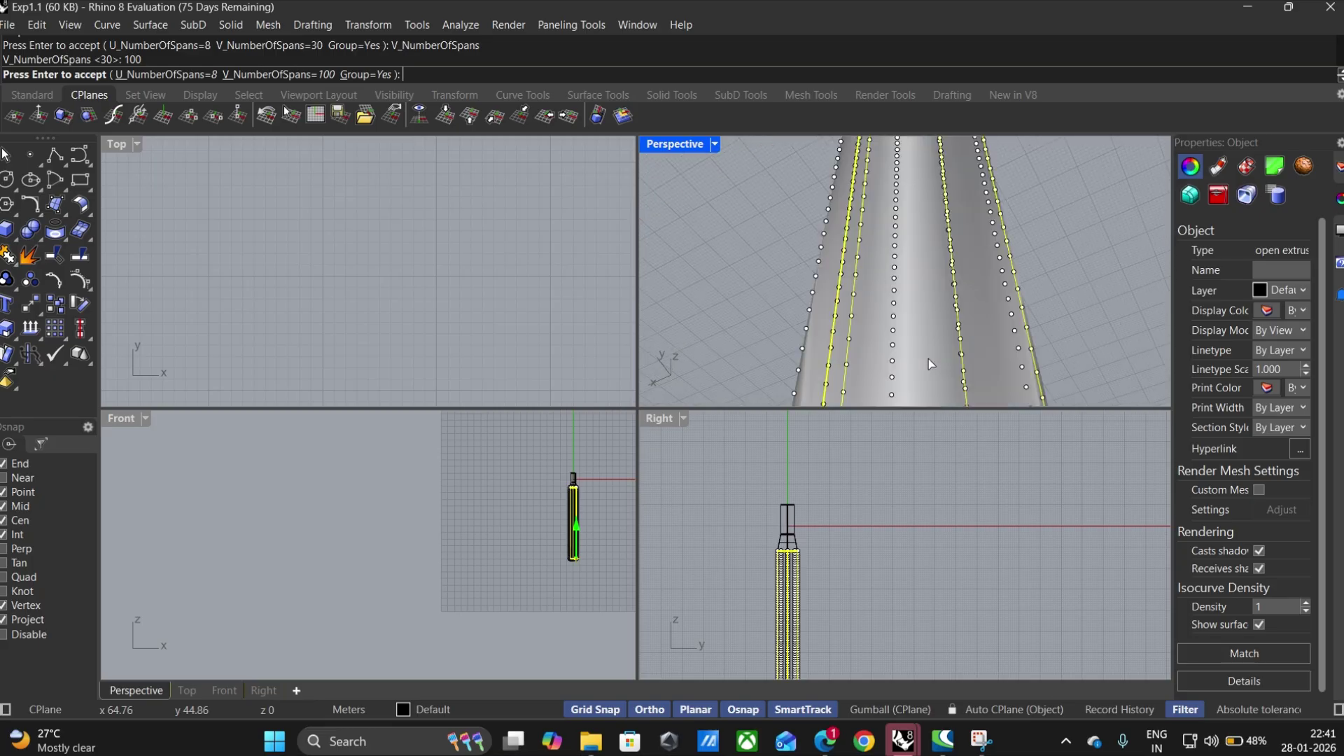
pyautogui.scroll(-5, 928, 358)
# Step: Set the shaft's grid to 30 spans in U and create its grouped points
pyautogui.click(173, 74)
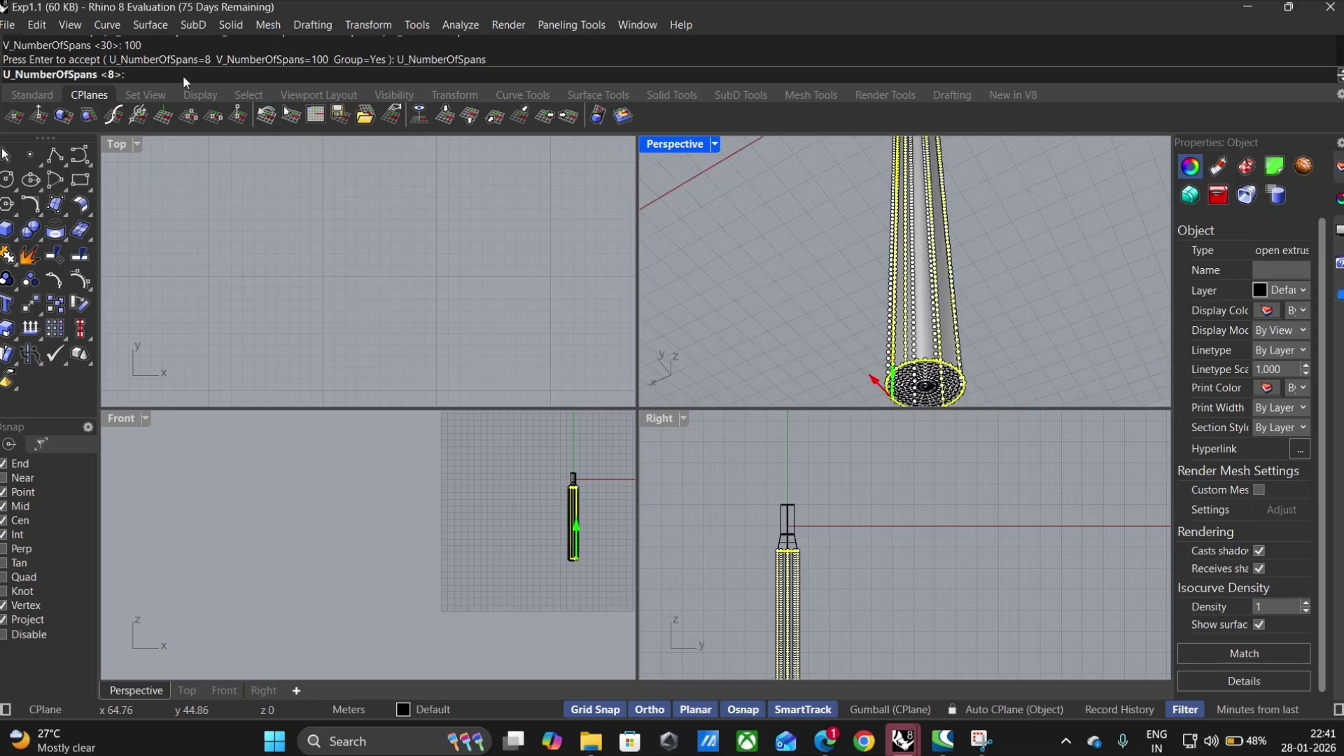
pyautogui.write('30')
pyautogui.press('Return')
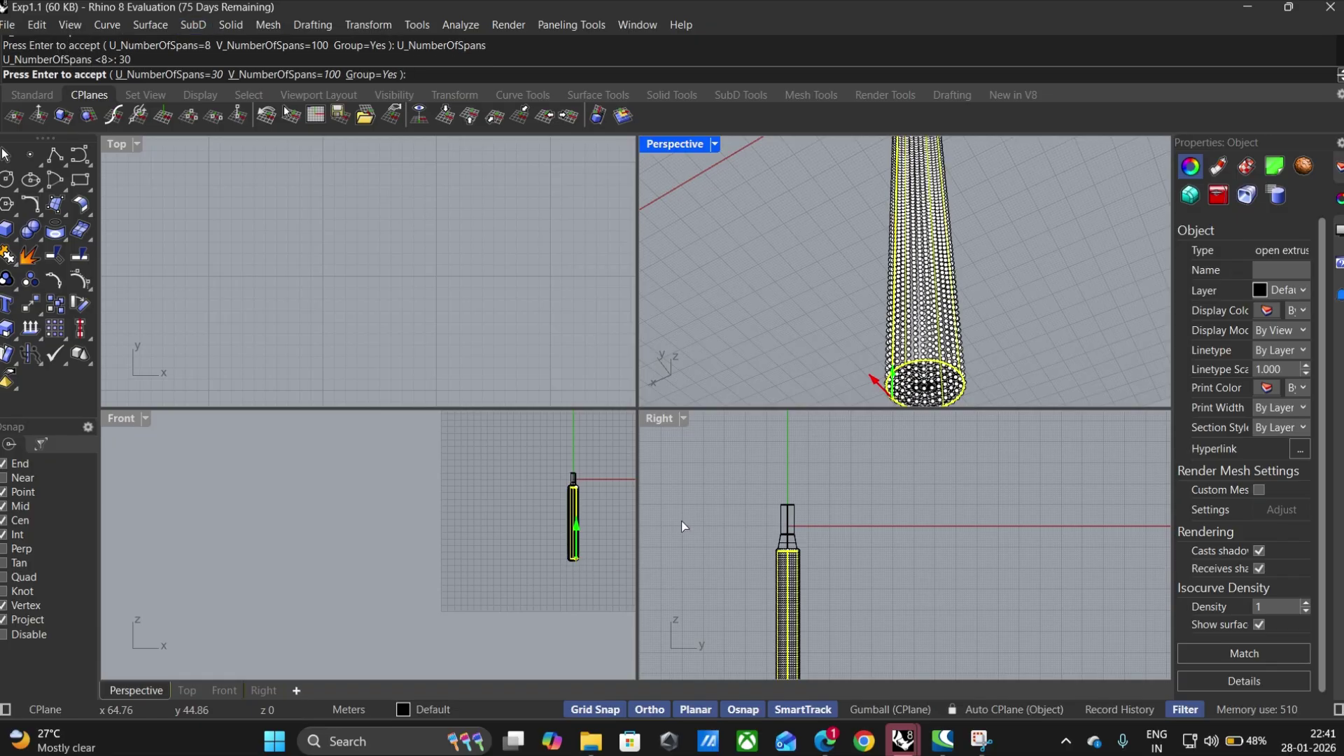
pyautogui.scroll(5, 918, 355)
pyautogui.scroll(-3, 938, 323)
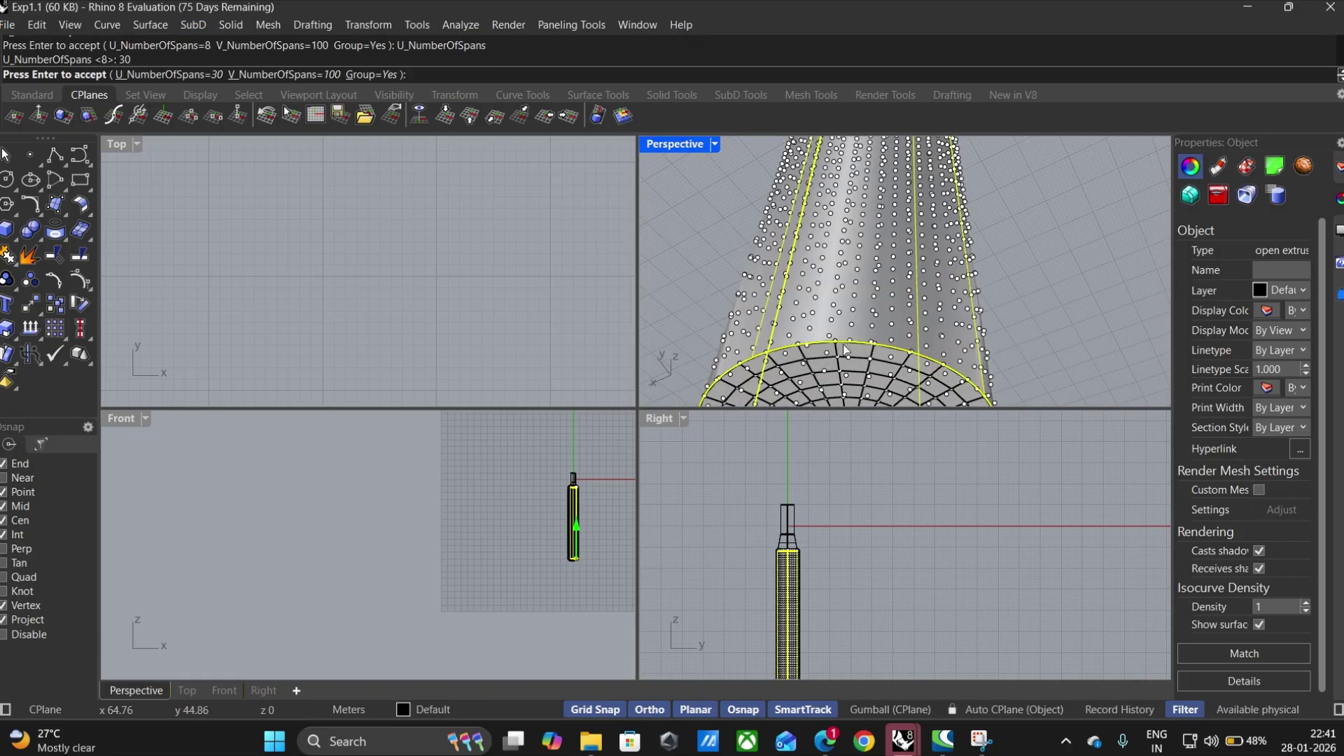
pyautogui.scroll(5, 845, 350)
pyautogui.scroll(-4, 842, 353)
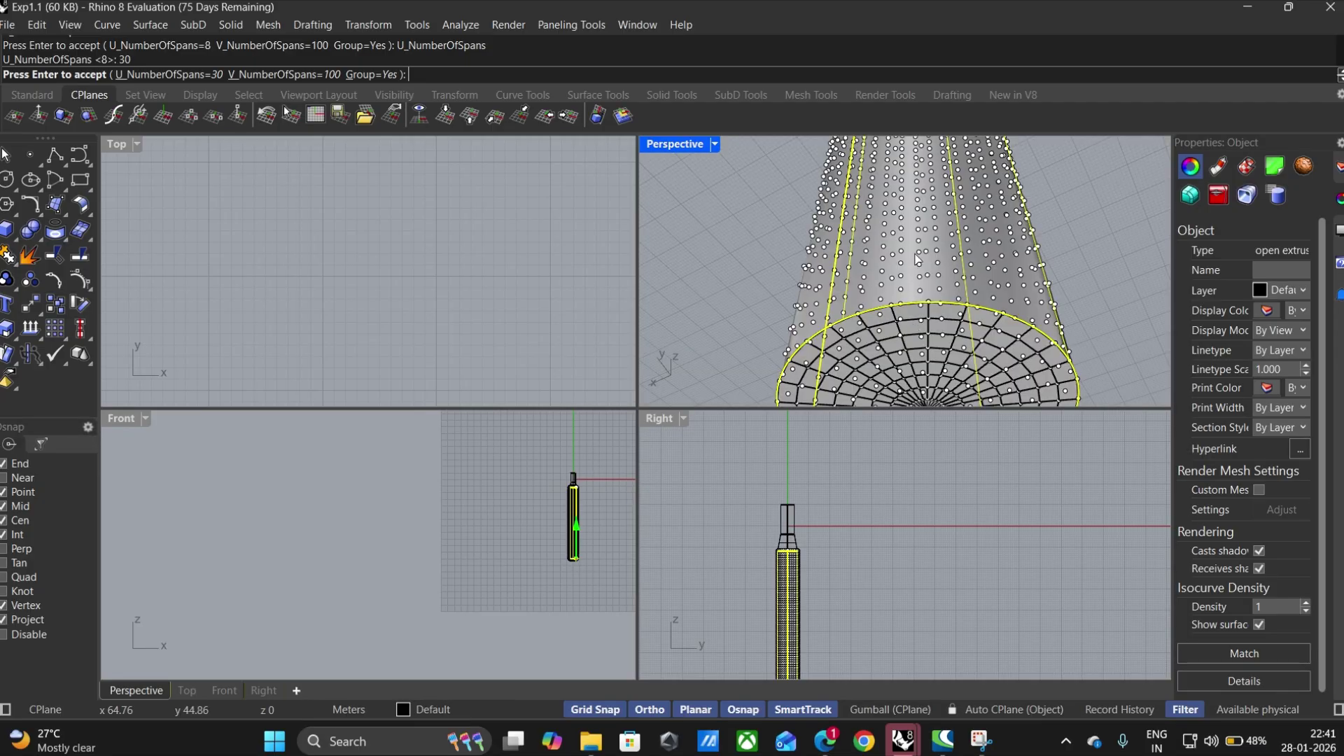
pyautogui.scroll(10, 580, 570)
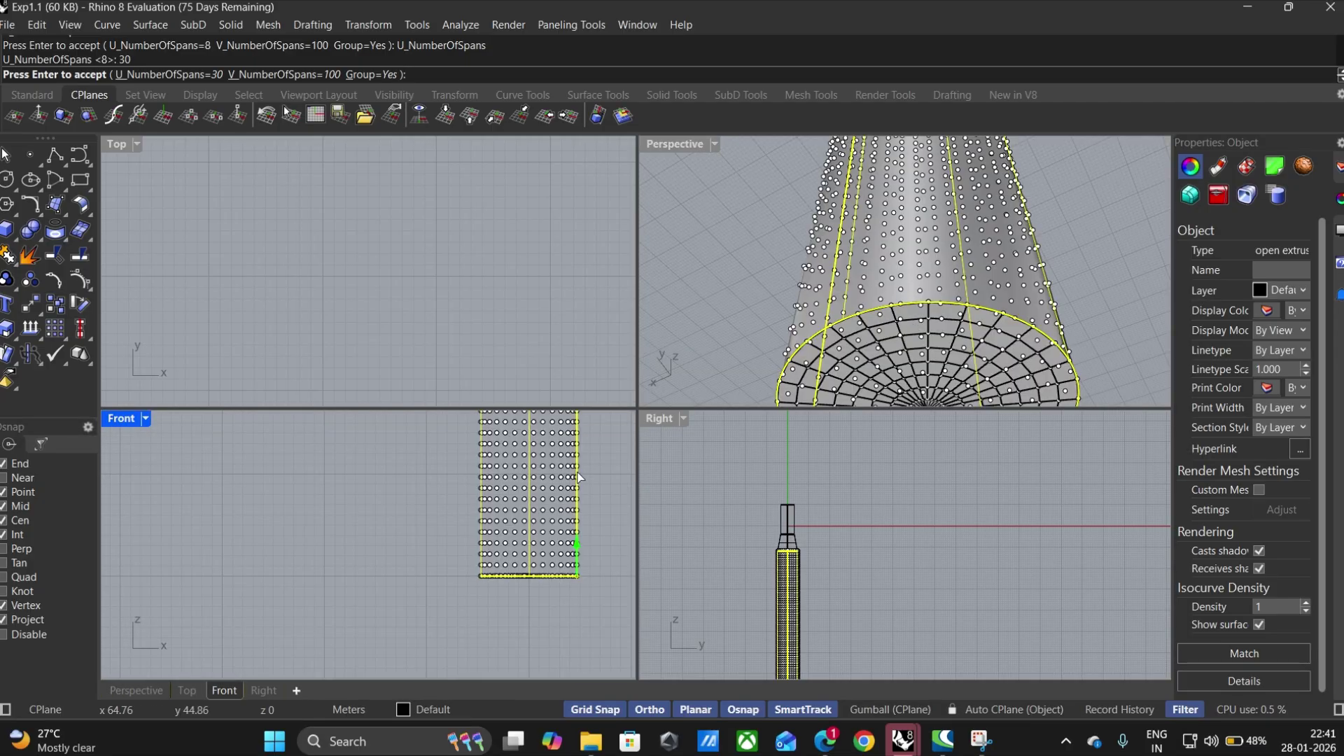
pyautogui.scroll(2, 540, 562)
pyautogui.scroll(3, 539, 562)
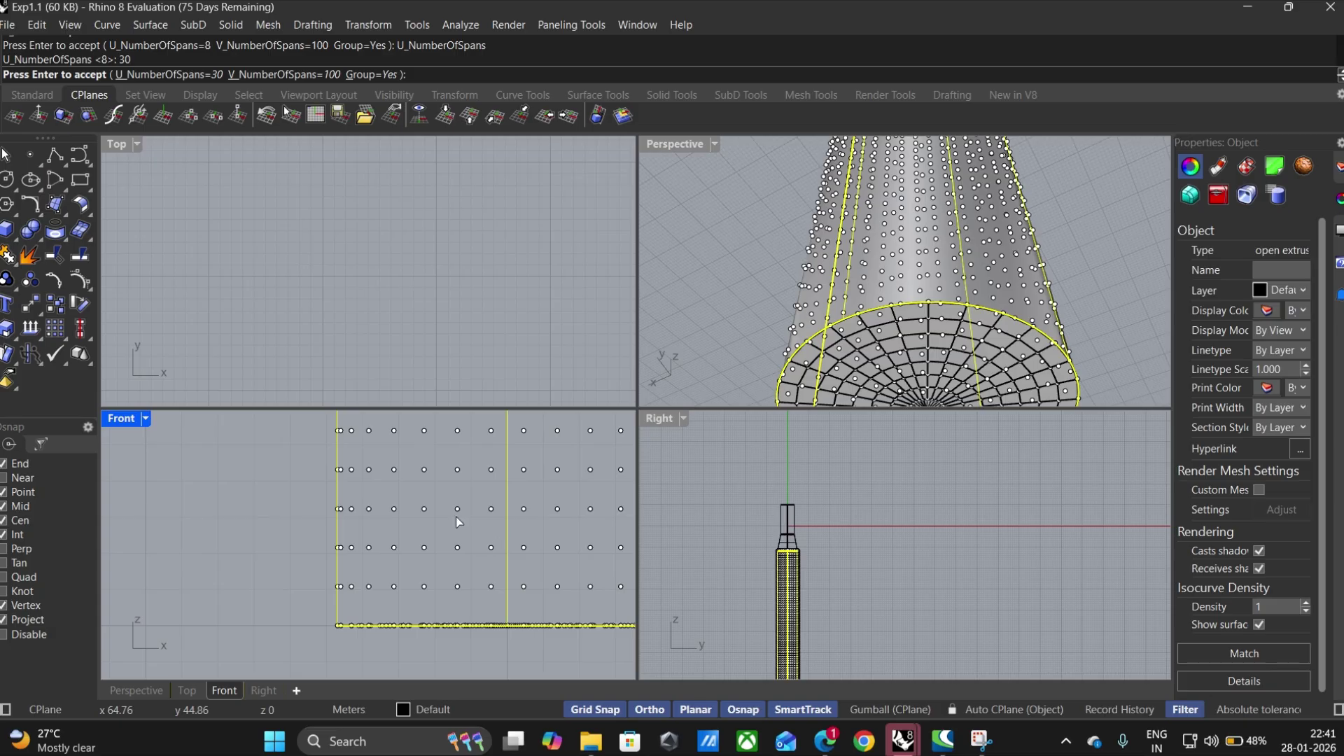
pyautogui.scroll(-4, 456, 518)
pyautogui.scroll(-5, 847, 249)
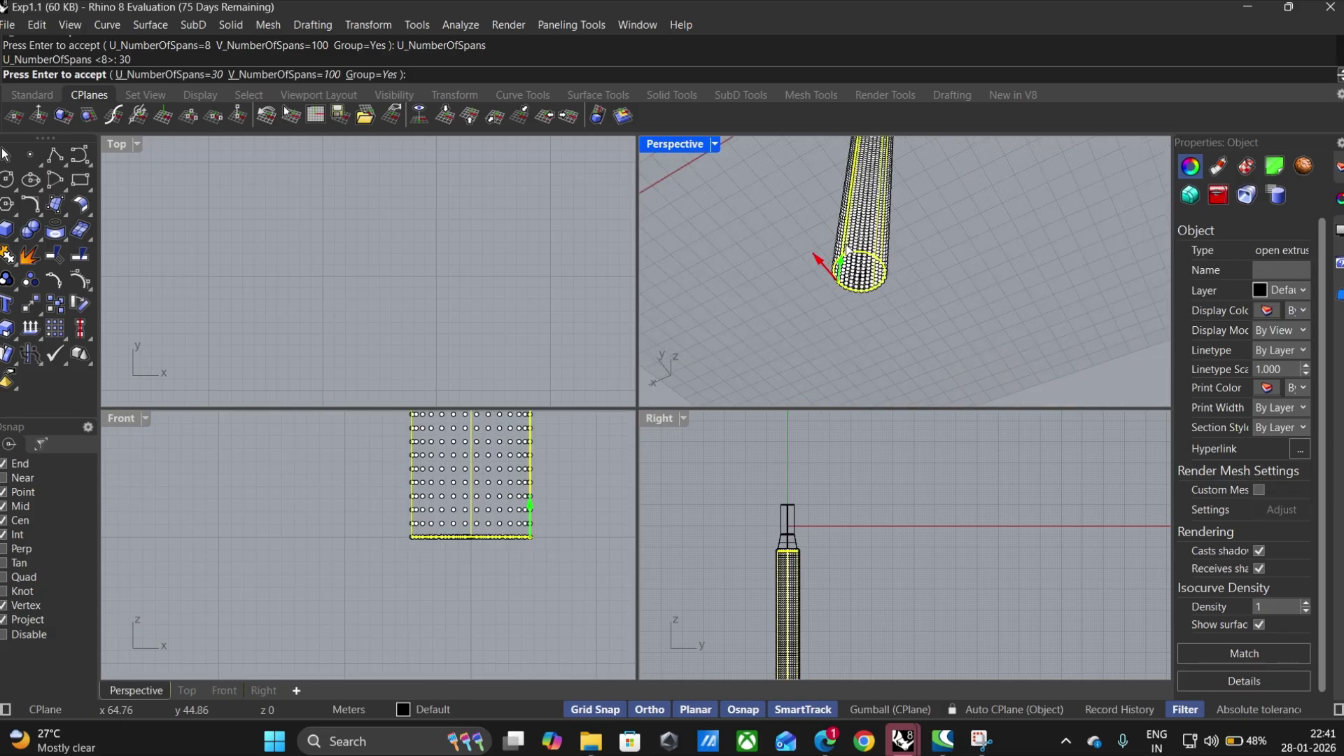
pyautogui.scroll(2, 847, 249)
pyautogui.press('Return')
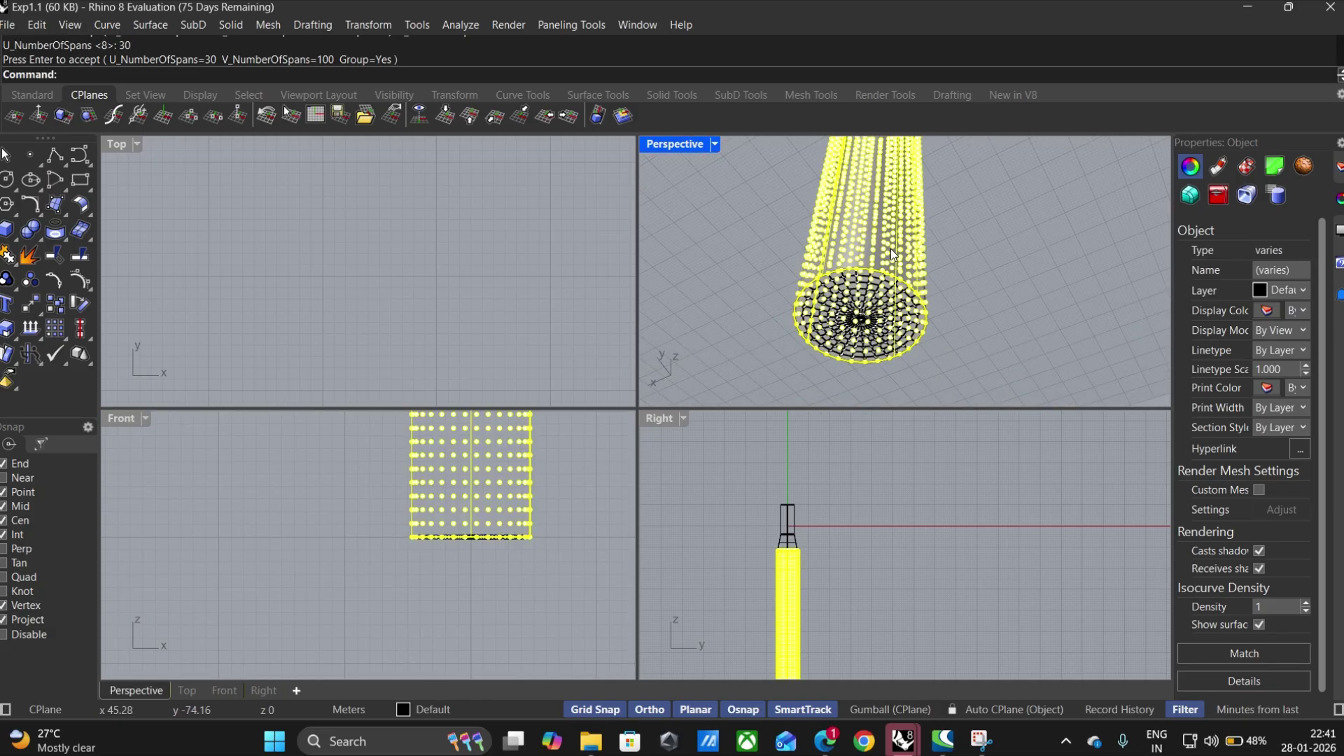
# Step: Panel the shaft's grid with Panel 2D Grid, using the straight Box pattern with edges and mesh added and grouped
pyautogui.scroll(4, 909, 288)
pyautogui.scroll(-4, 904, 284)
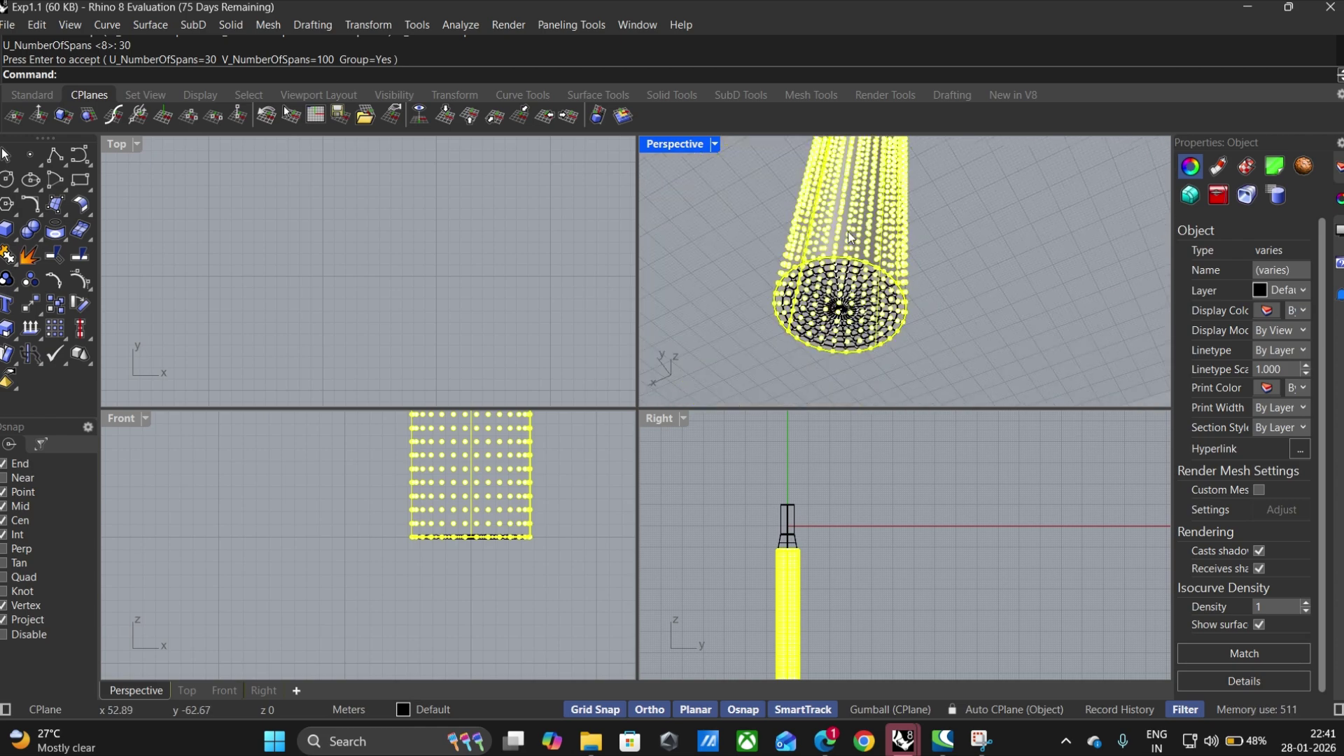
pyautogui.click(553, 26)
pyautogui.moveTo(600, 78)
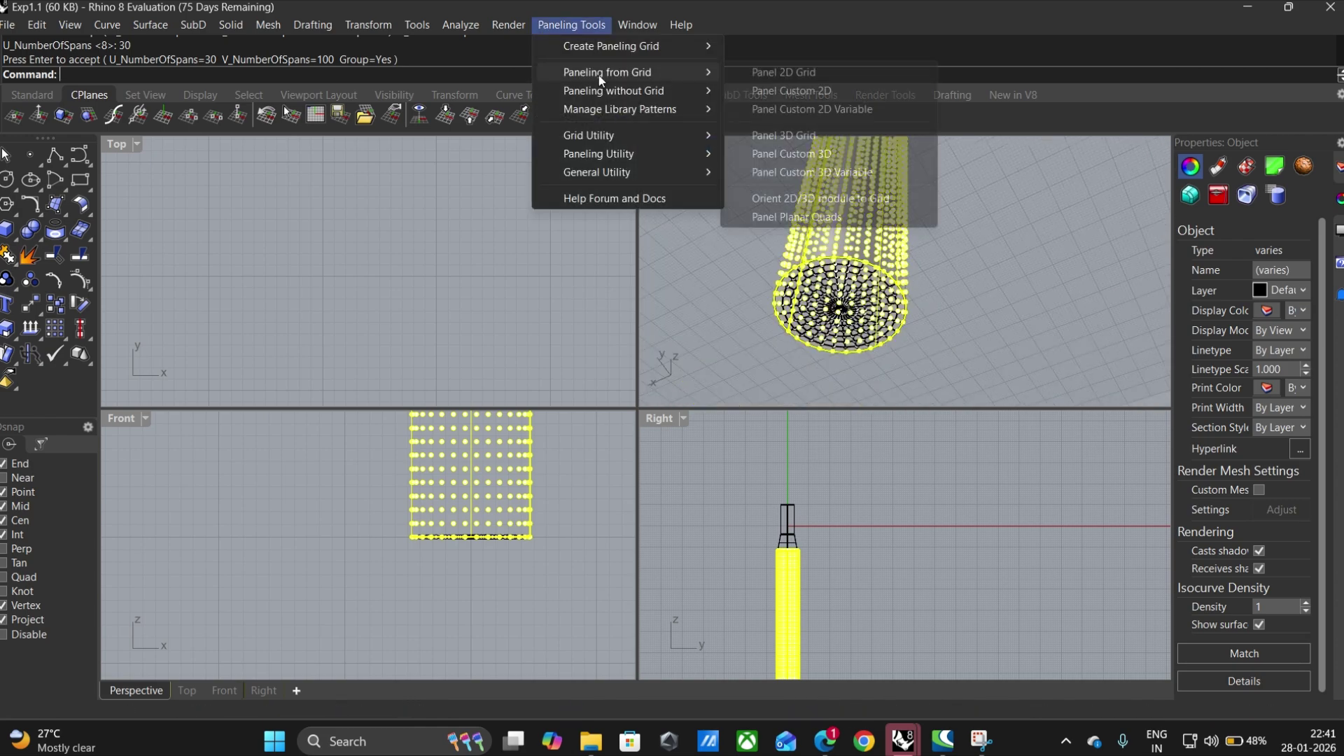
pyautogui.click(791, 70)
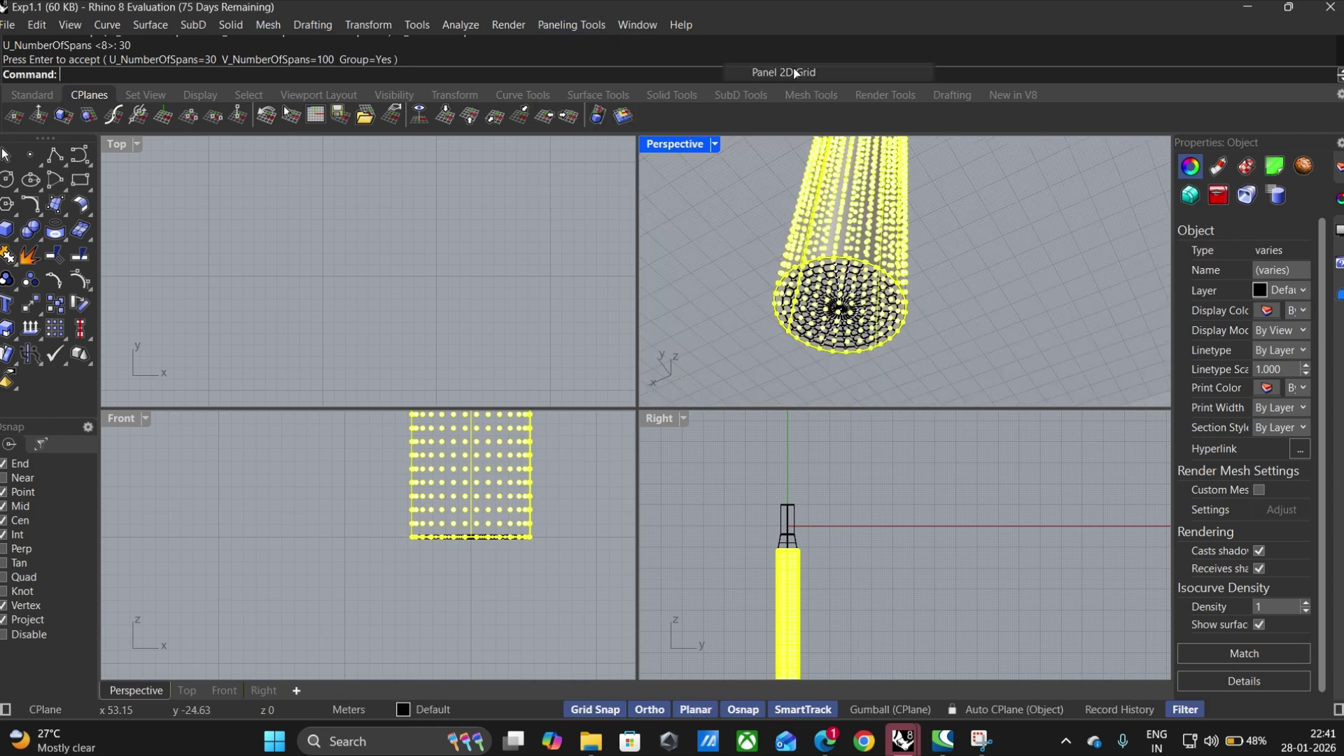
pyautogui.press('Return')
pyautogui.click(931, 189)
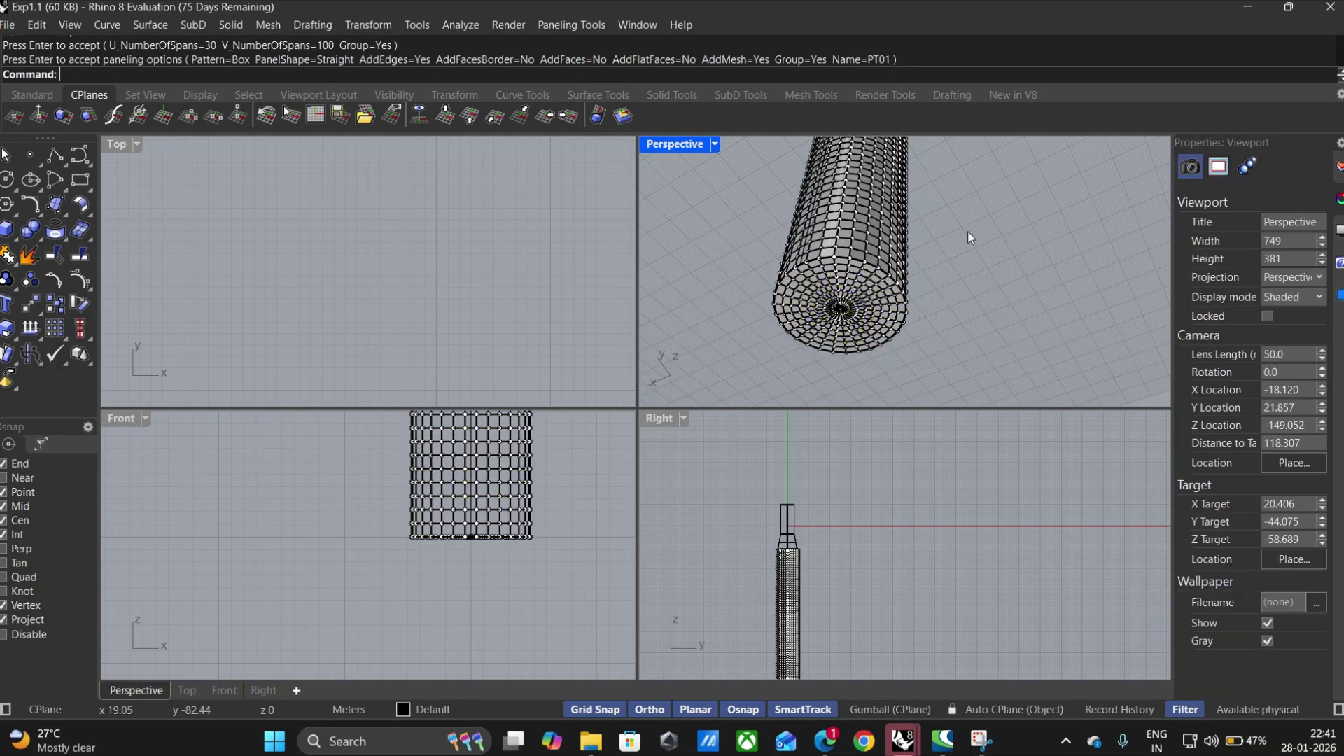
pyautogui.scroll(5, 834, 241)
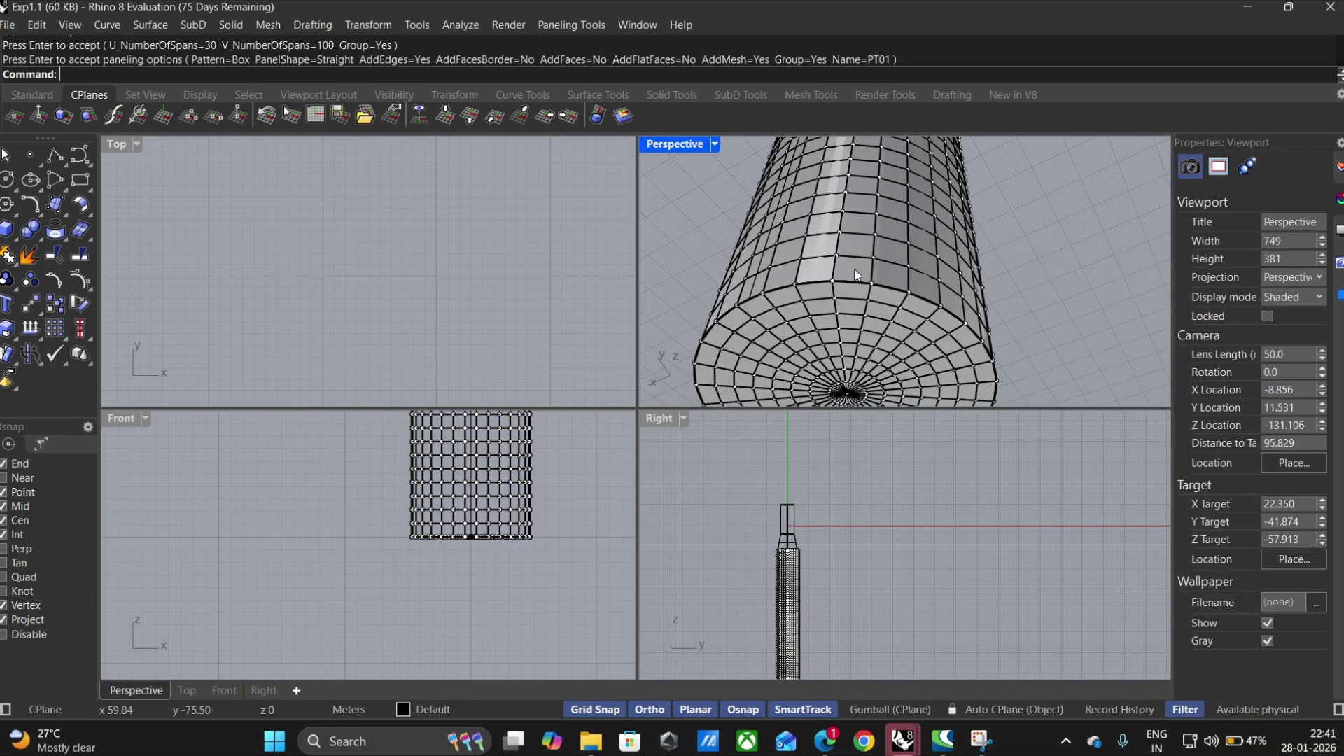
pyautogui.scroll(-4, 877, 313)
pyautogui.scroll(-3, 885, 286)
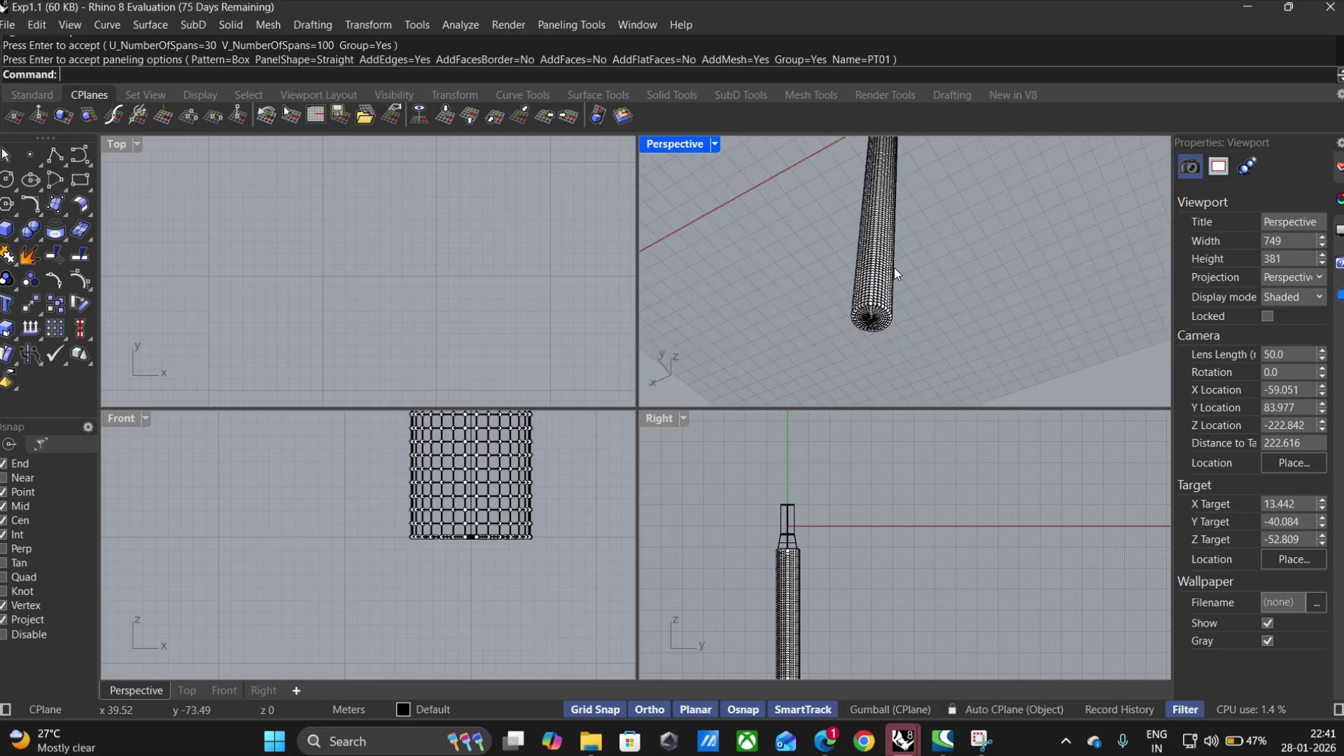
# Step: Start a Surface Domain Number paneling grid on the tapered surface just above the shaft
pyautogui.scroll(-3, 924, 252)
pyautogui.moveTo(940, 244); pyautogui.dragTo(880, 259, button='right')
pyautogui.scroll(8, 880, 259)
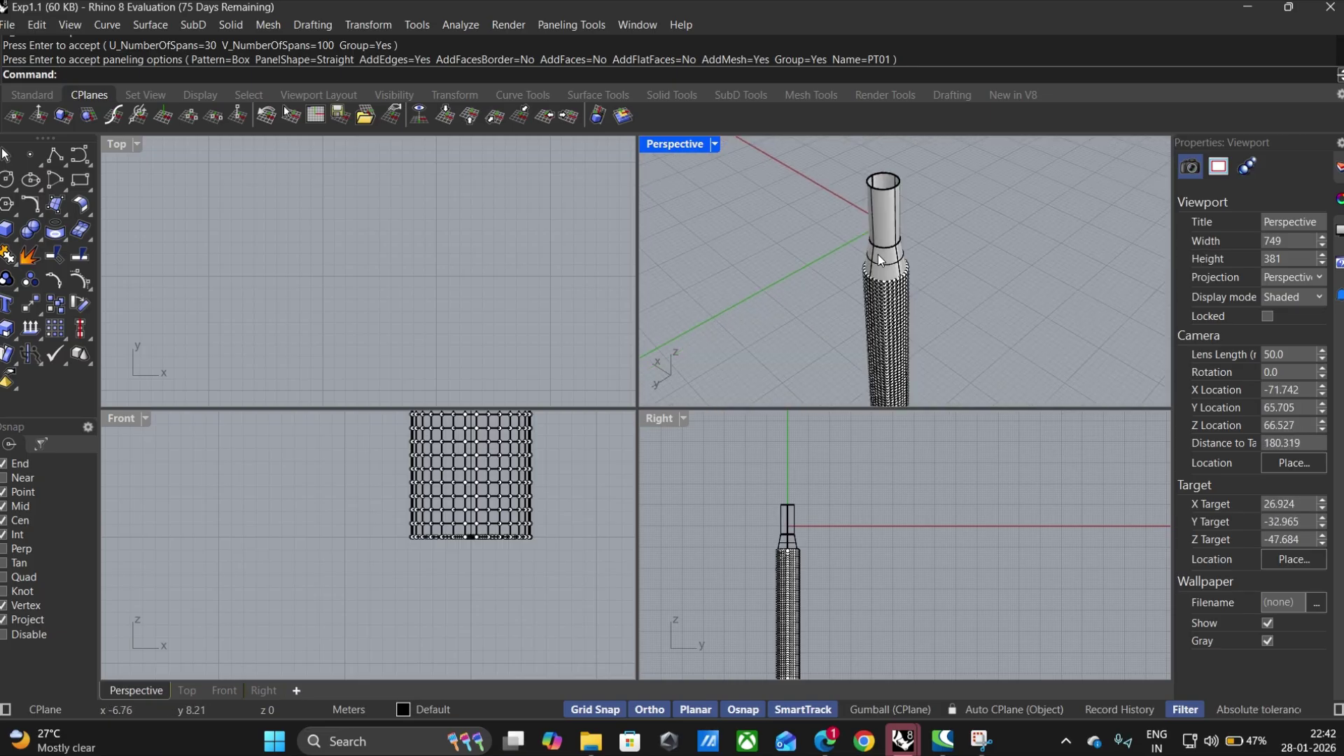
pyautogui.scroll(2, 880, 259)
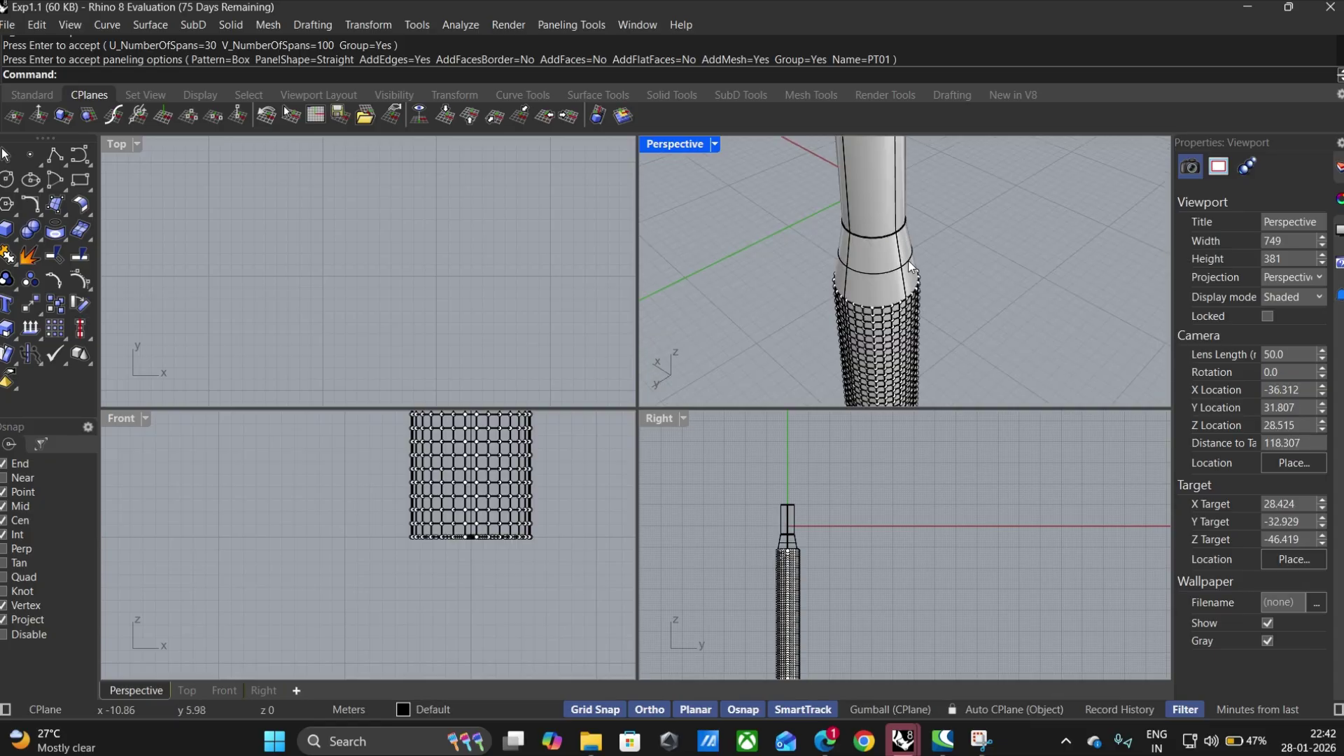
pyautogui.click(910, 266)
pyautogui.click(550, 26)
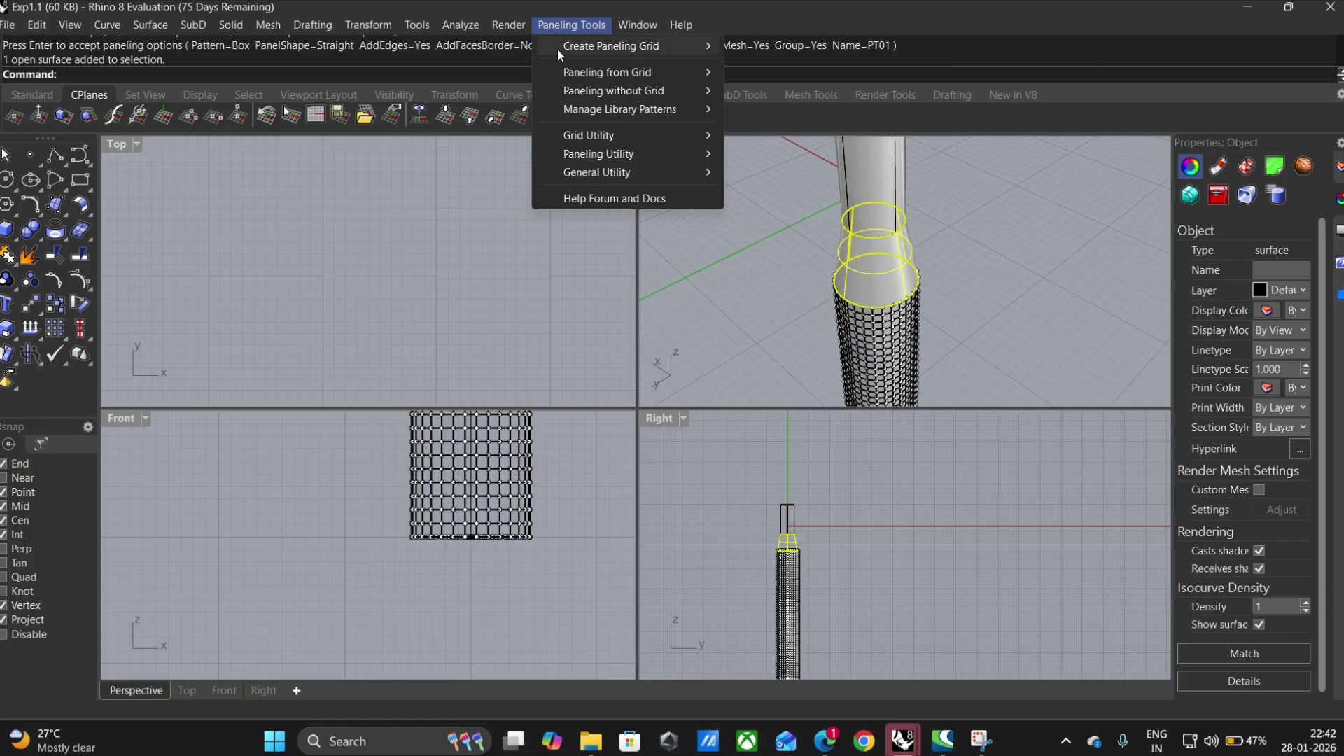
pyautogui.moveTo(558, 47)
pyautogui.click(910, 216)
# Step: Set the tapered neck's paneling grid to 30 spans in V
pyautogui.scroll(6, 883, 280)
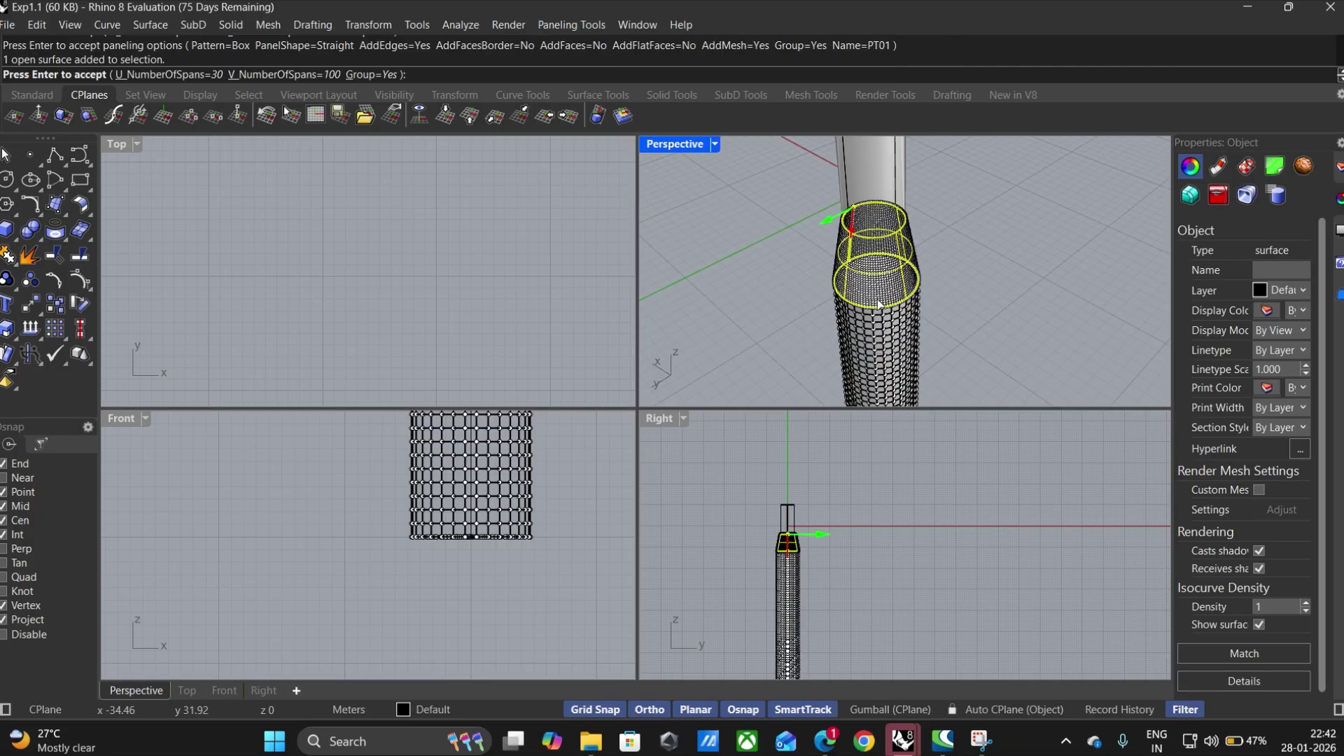
pyautogui.scroll(-2, 878, 310)
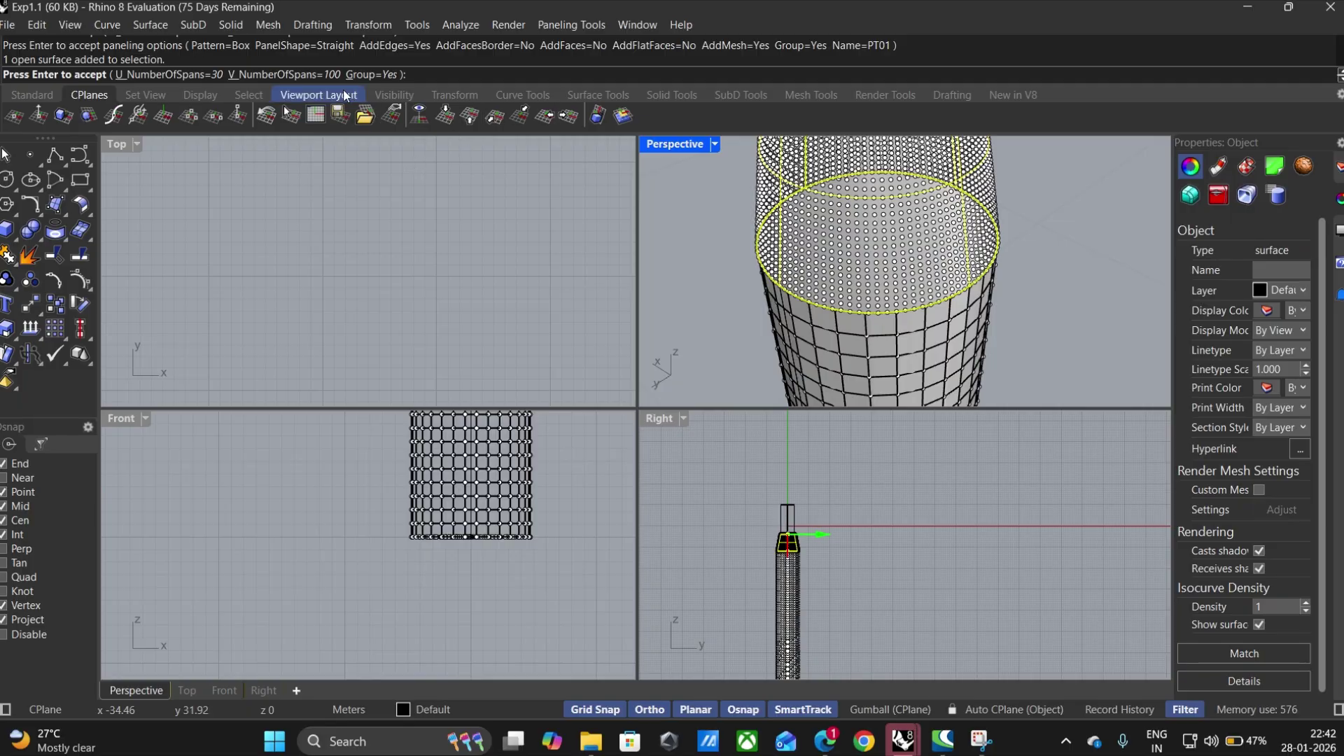
pyautogui.click(331, 71)
pyautogui.write('30')
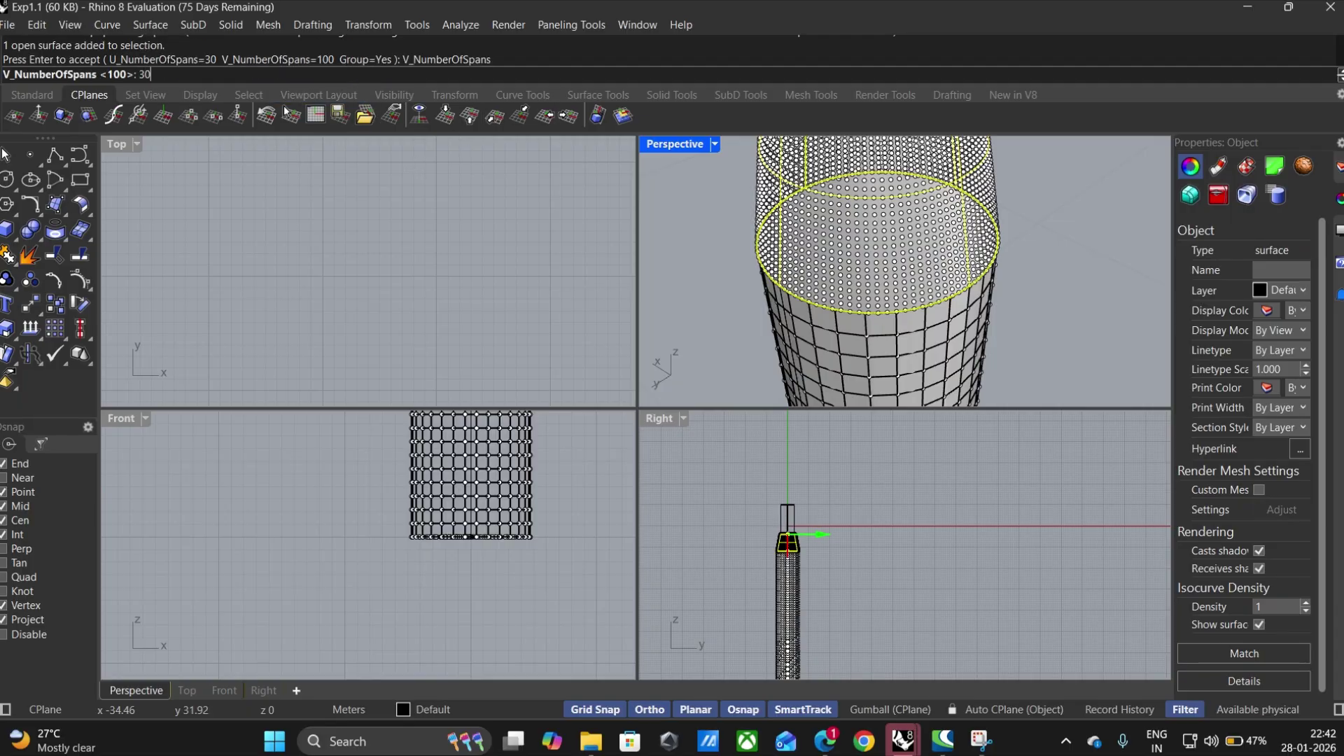
pyautogui.press('Return')
pyautogui.press('Return')
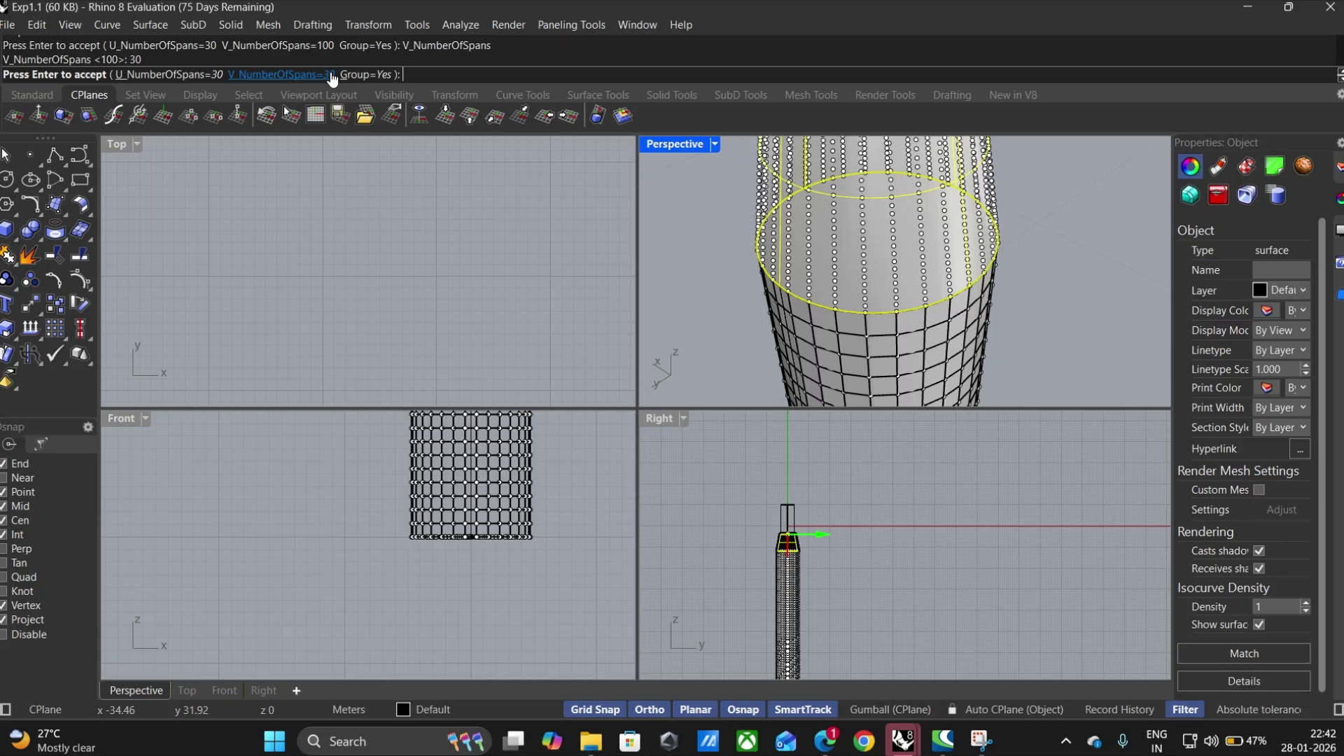
# Step: Reduce the tapered neck's paneling grid to 8 spans in V
pyautogui.scroll(-5, 814, 223)
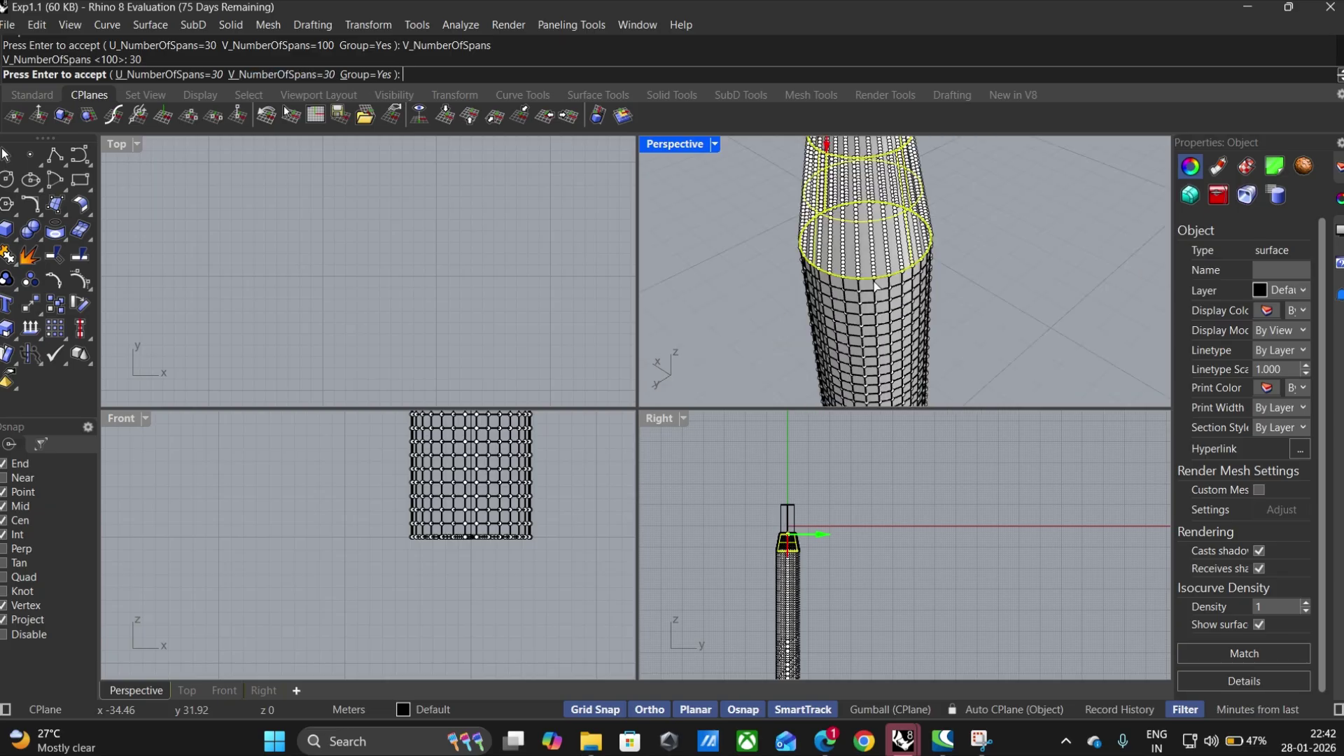
pyautogui.scroll(2, 871, 242)
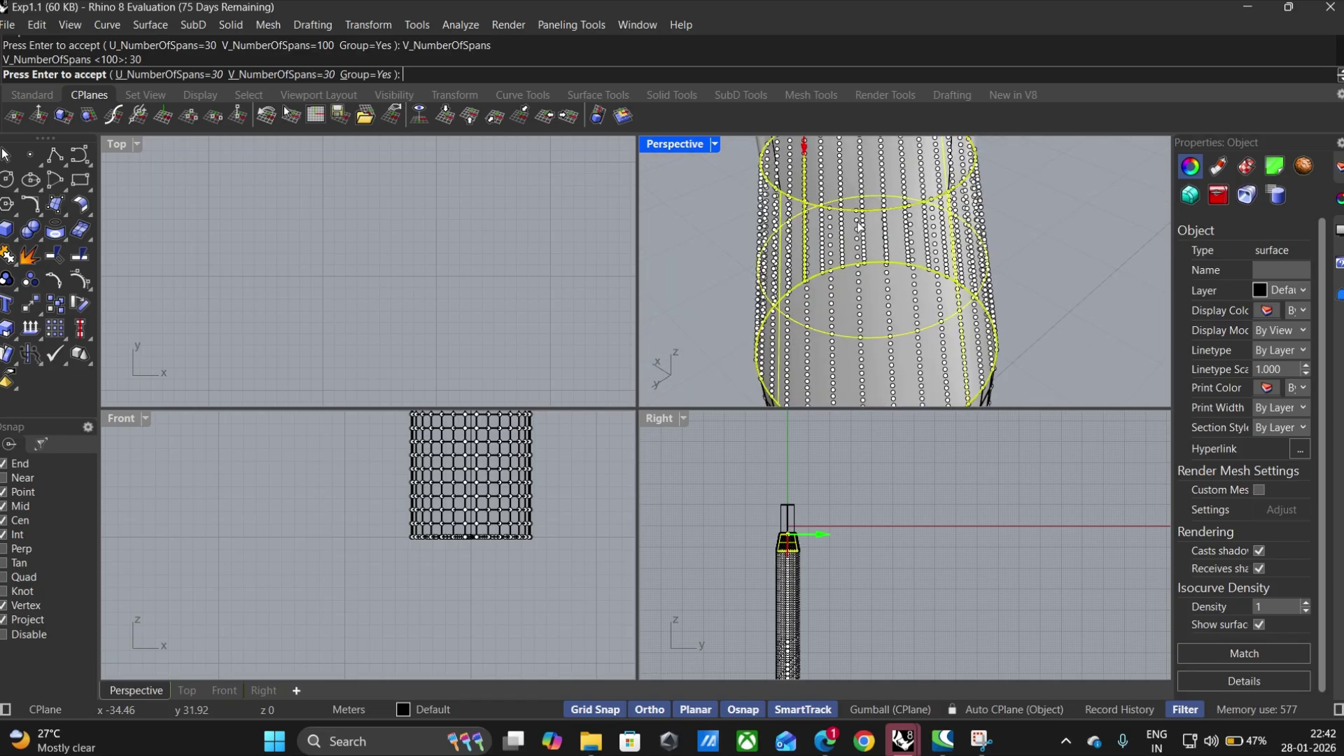
pyautogui.scroll(2, 852, 216)
pyautogui.scroll(-2, 833, 186)
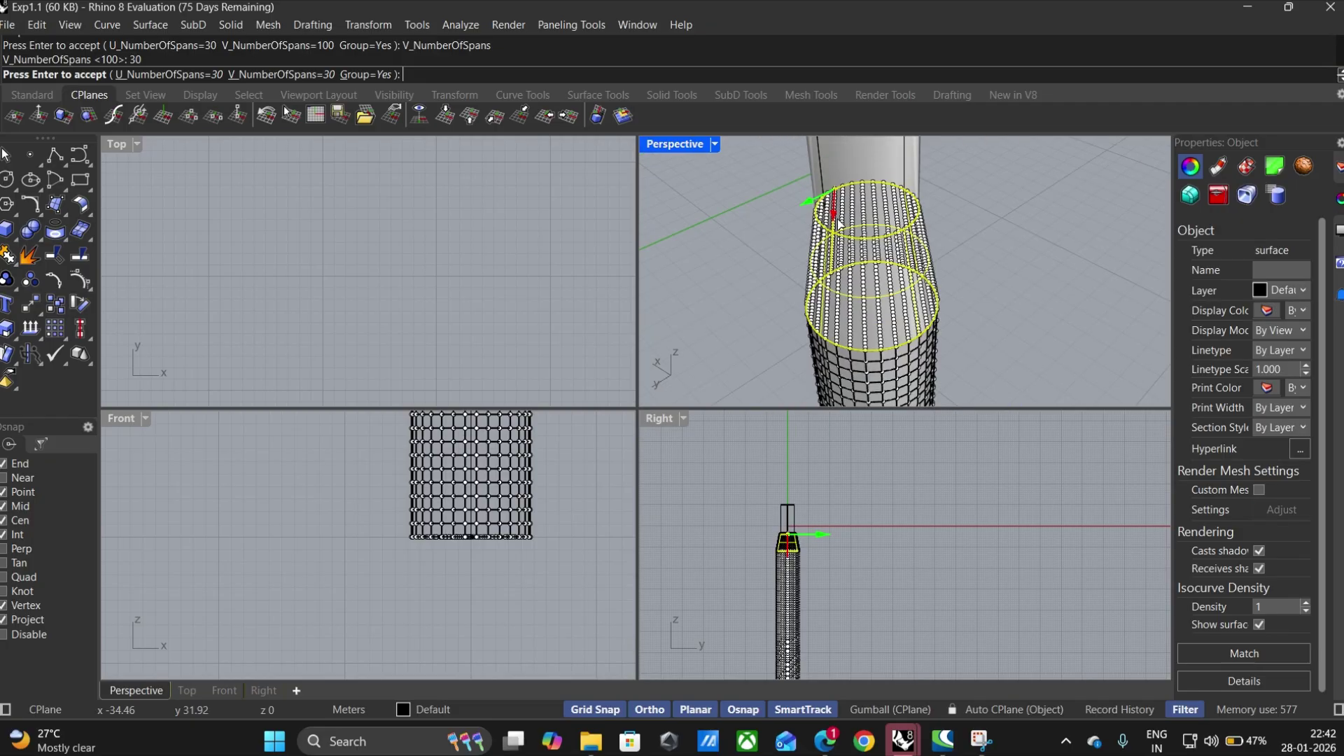
pyautogui.click(272, 75)
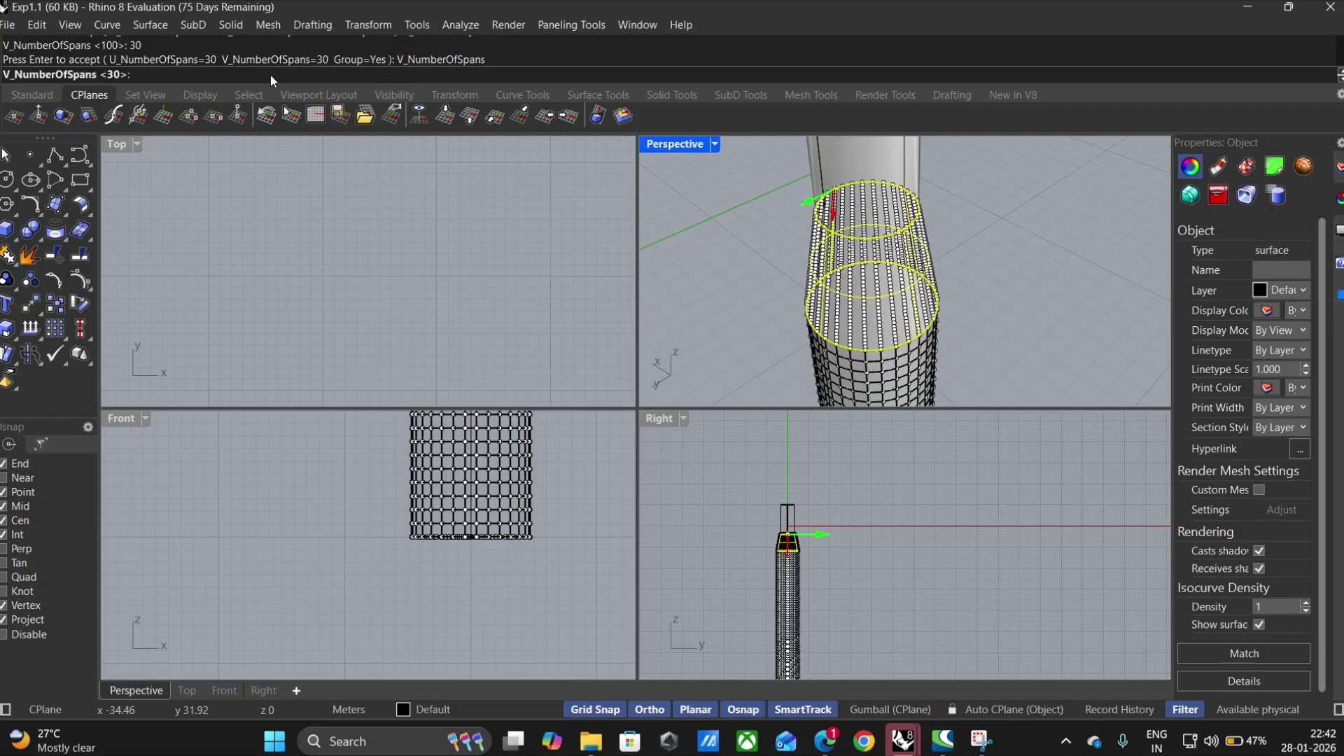
pyautogui.write('8')
pyautogui.press('Return')
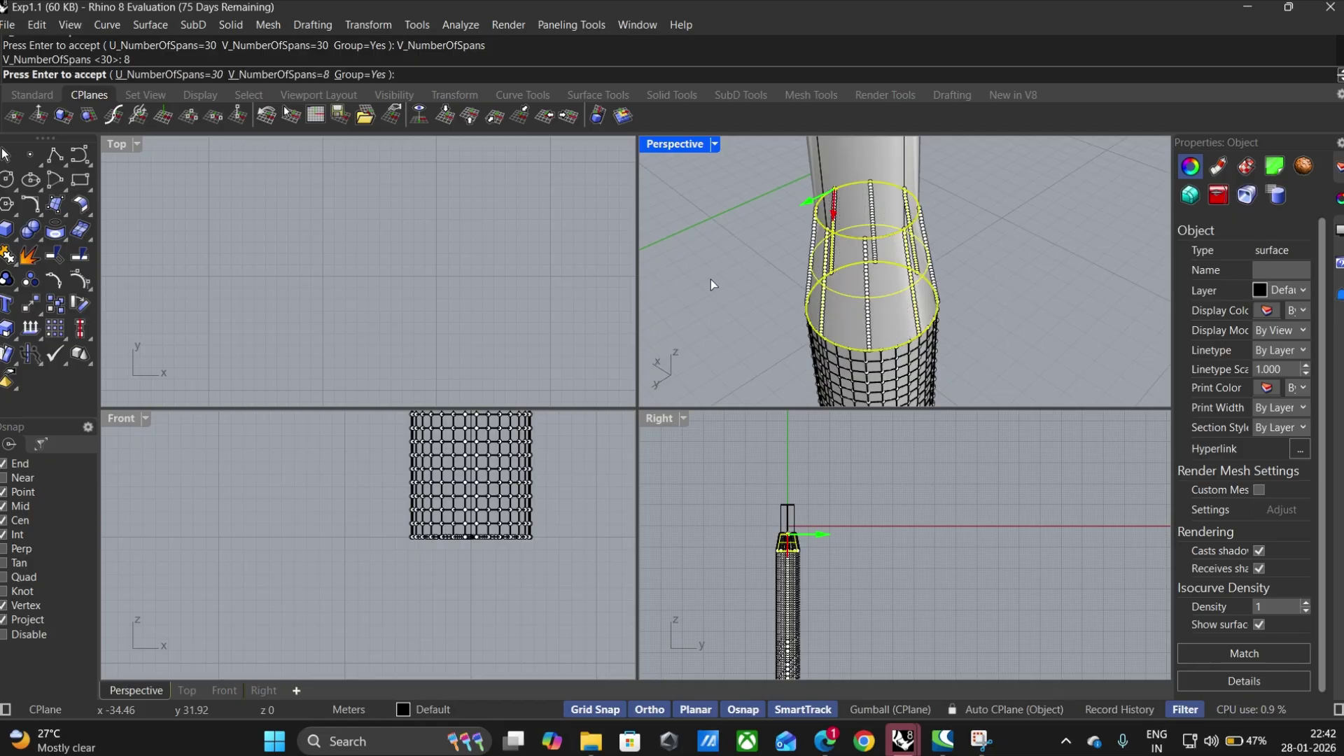
# Step: Set the tapered neck's grid to 8 spans in U and 30 in V, and create its grouped points
pyautogui.click(168, 75)
pyautogui.write('8')
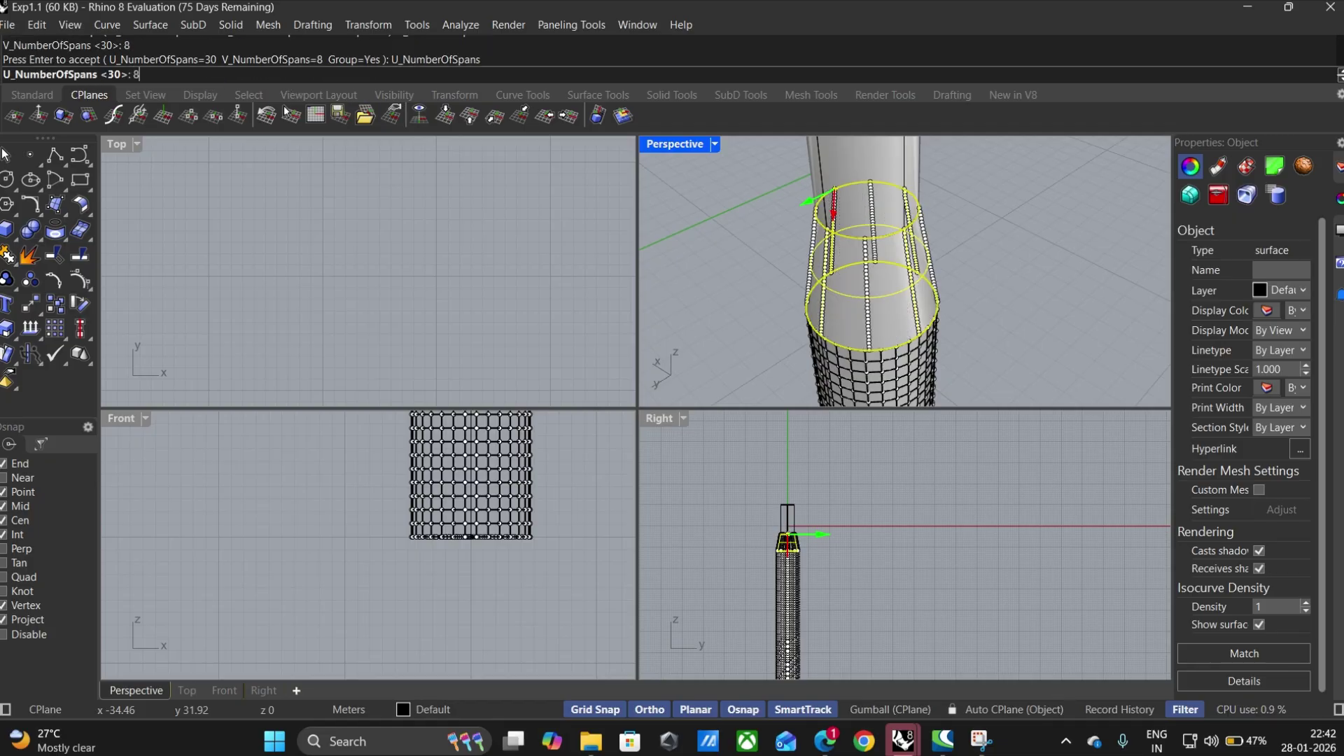
pyautogui.press('Return')
pyautogui.click(280, 73)
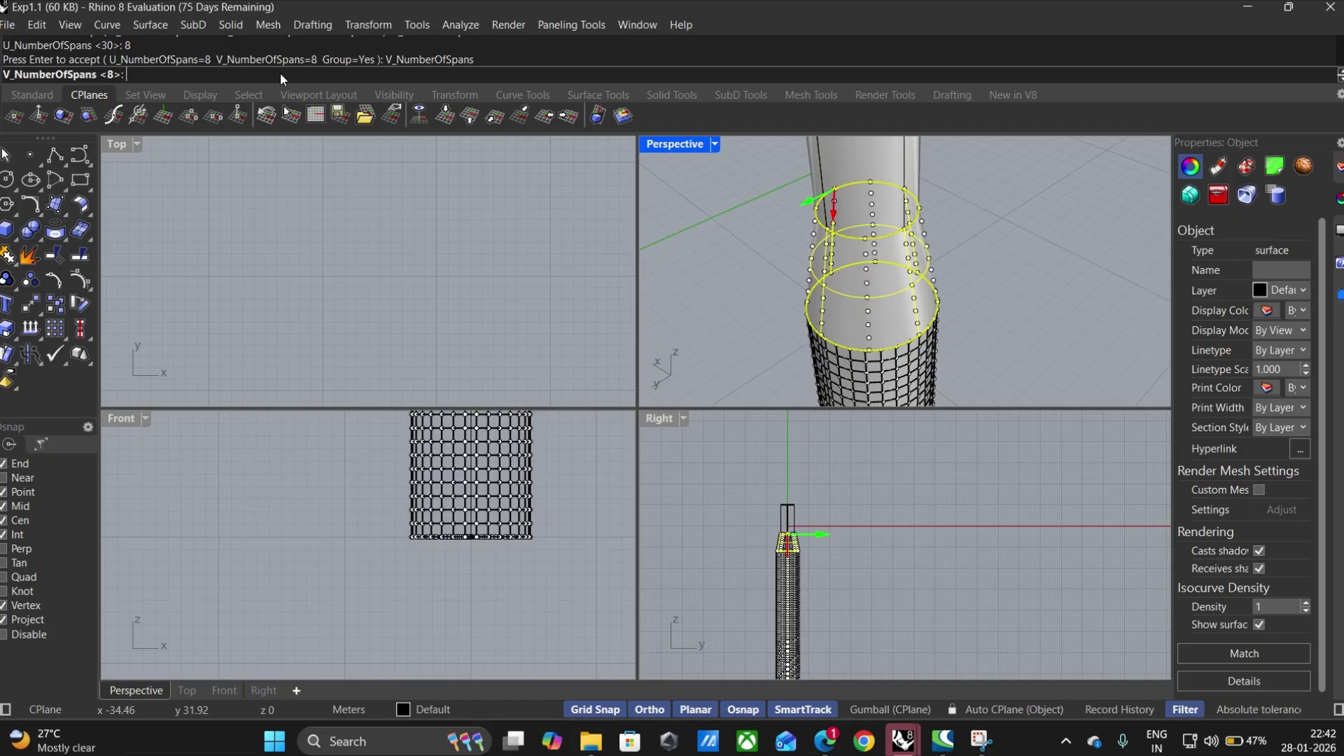
pyautogui.write('30')
pyautogui.press('Return')
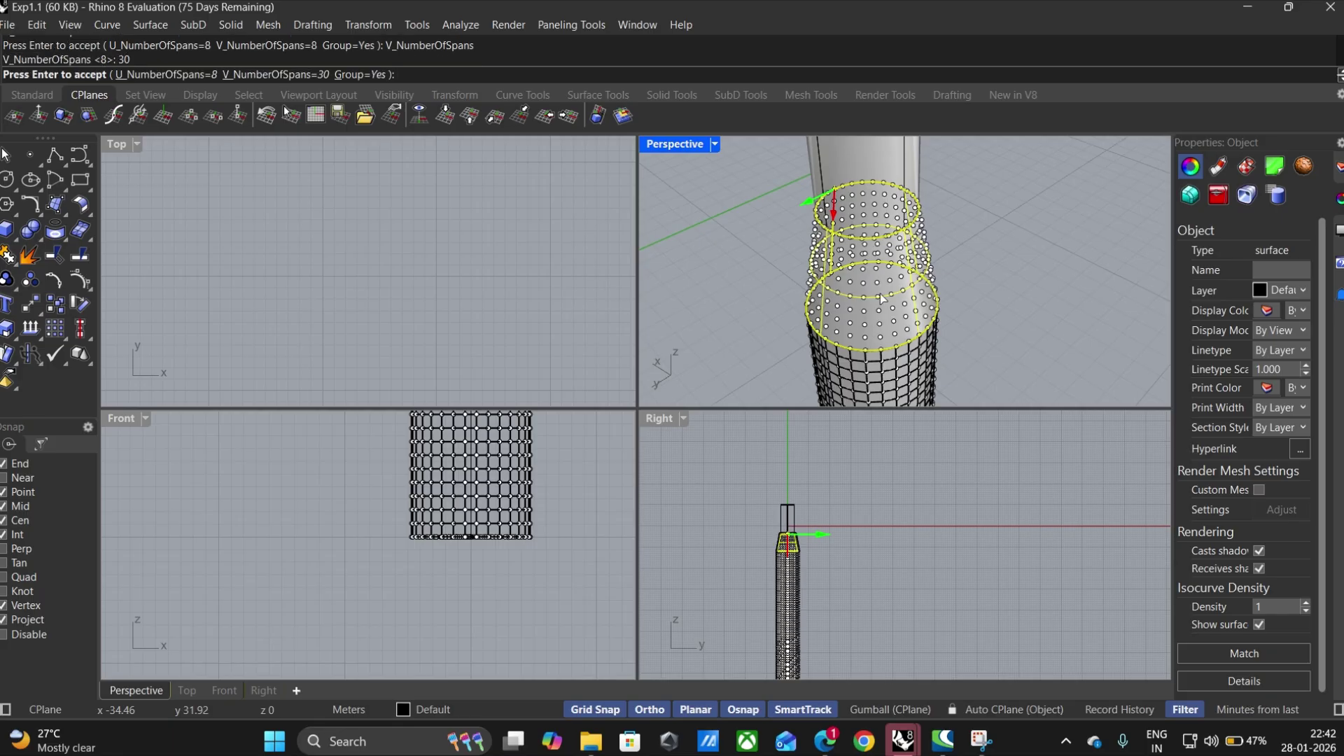
pyautogui.press('Return')
# Step: Panel the tapered neck's grid with Panel 2D Grid, using the straight Box pattern with edges and mesh added and grouped
pyautogui.click(551, 28)
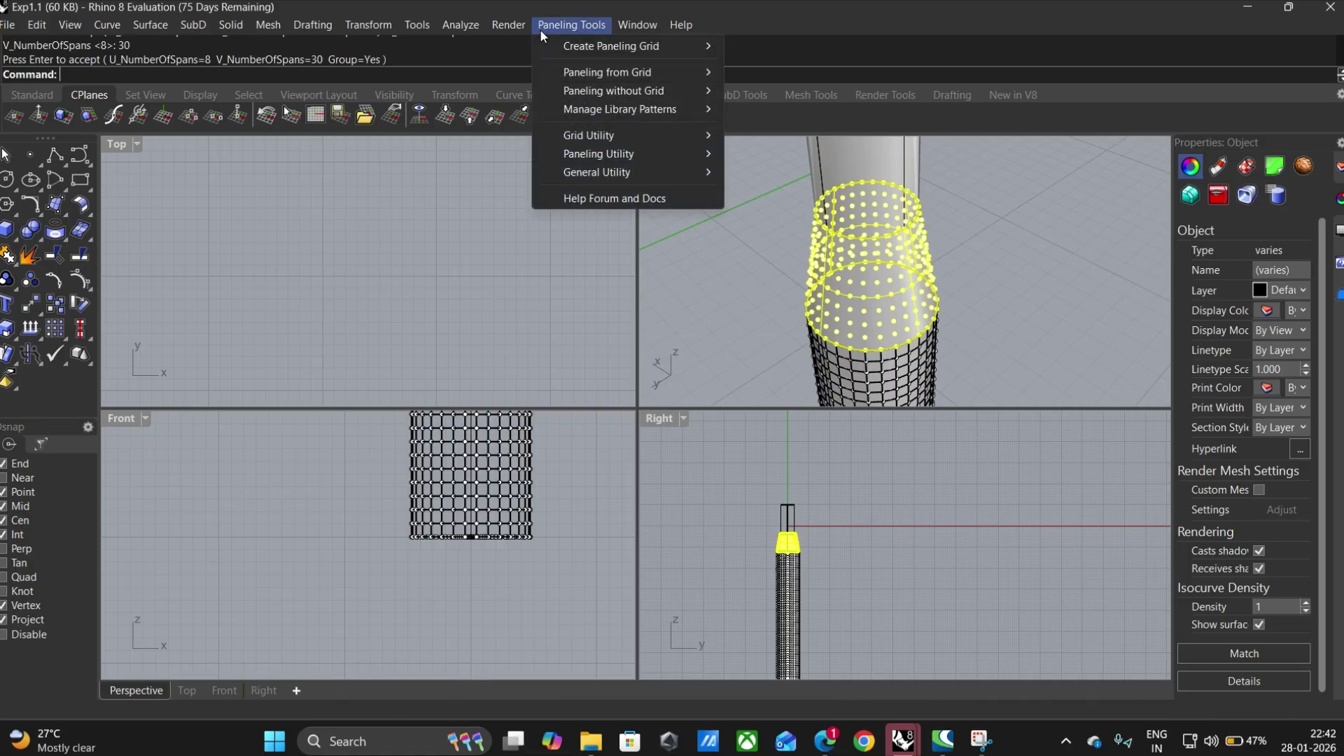
pyautogui.moveTo(619, 74)
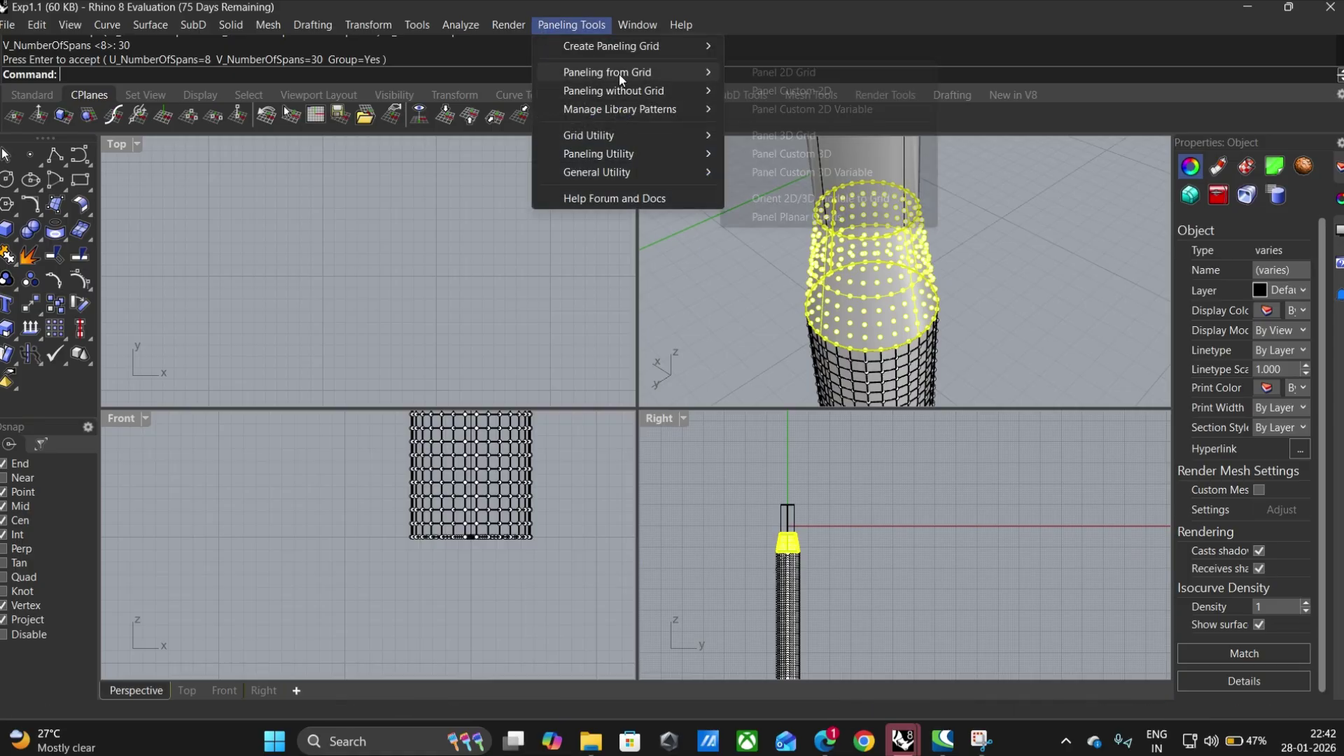
pyautogui.click(763, 72)
pyautogui.press('Return')
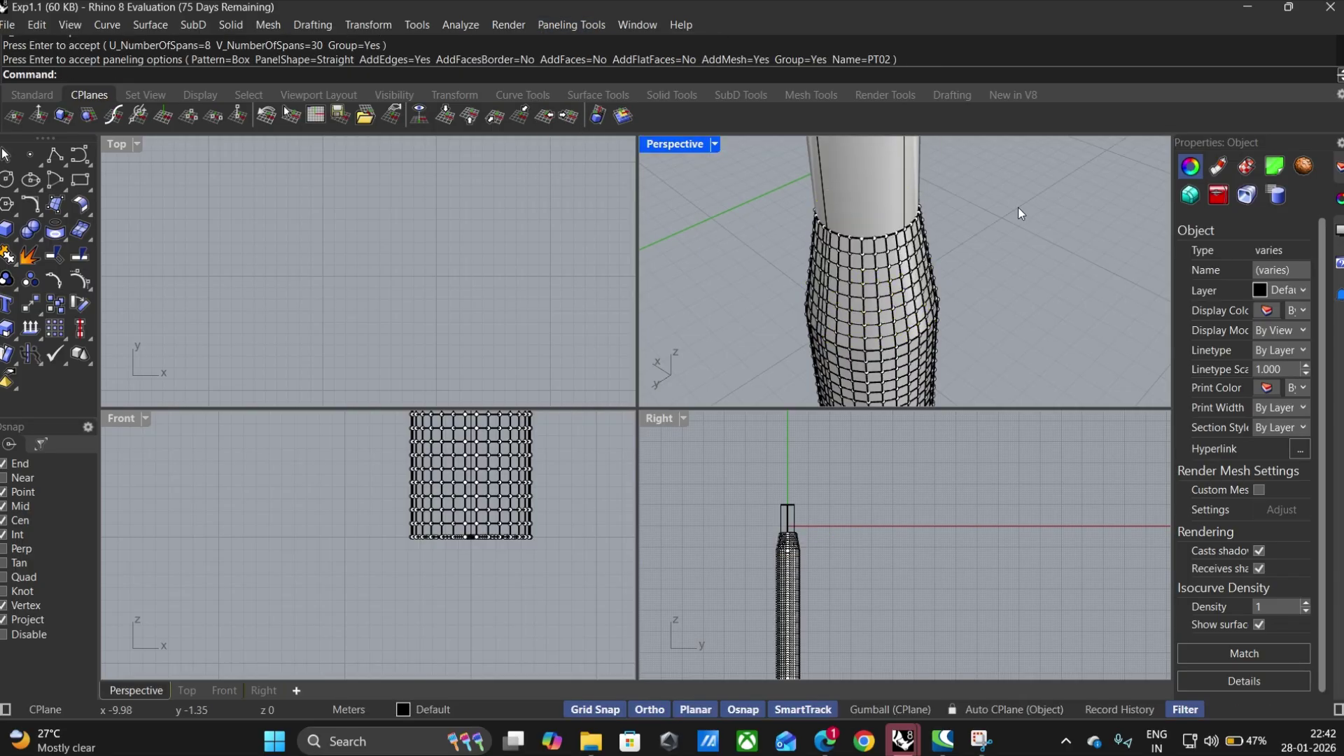
pyautogui.scroll(3, 884, 341)
pyautogui.scroll(-5, 883, 340)
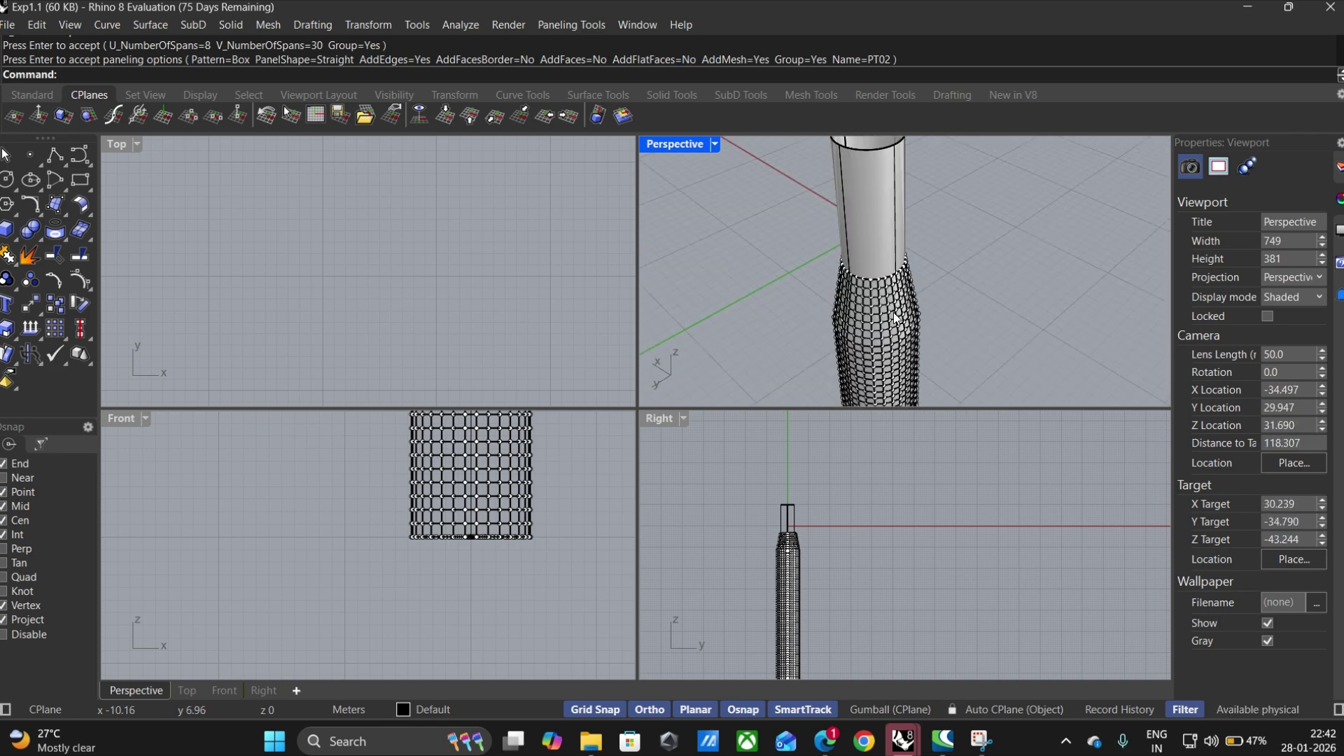
# Step: Start a Surface Domain Number paneling grid on the open cylinder above the neck, with 14 spans in U
pyautogui.click(875, 238)
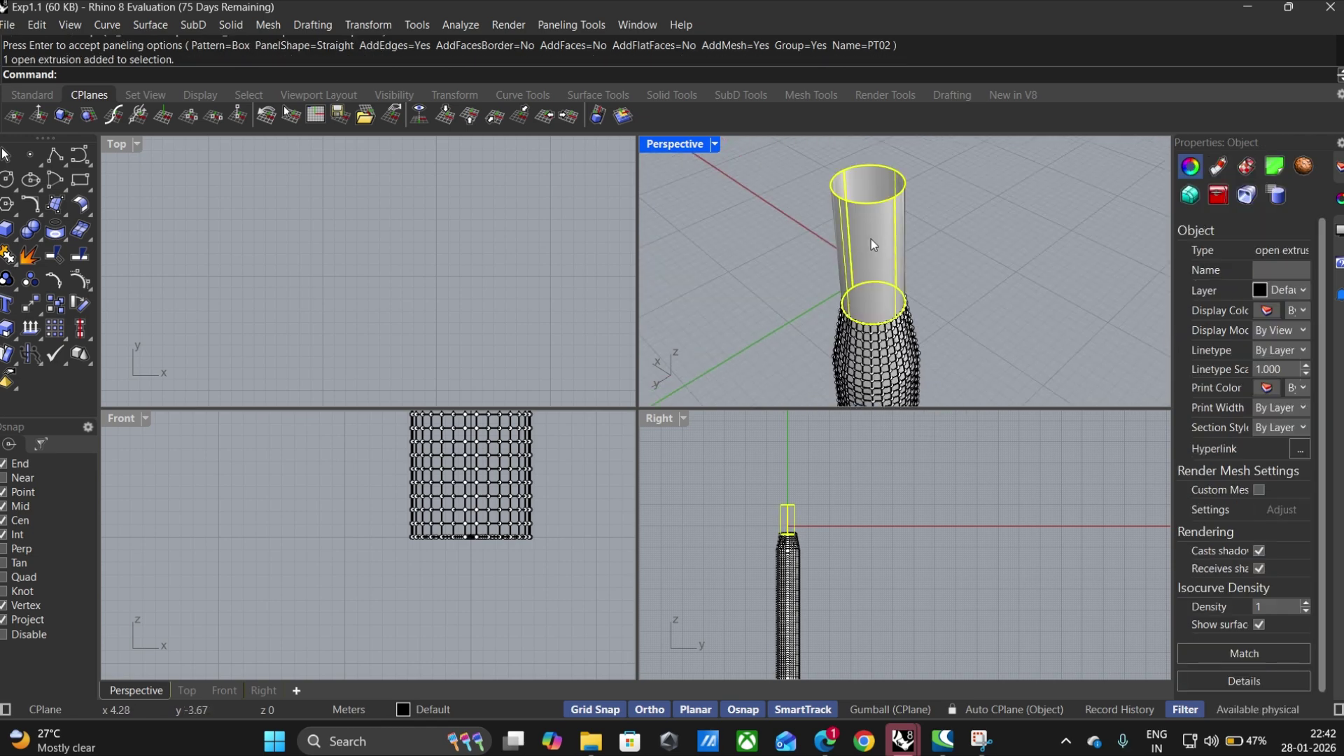
pyautogui.scroll(3, 871, 398)
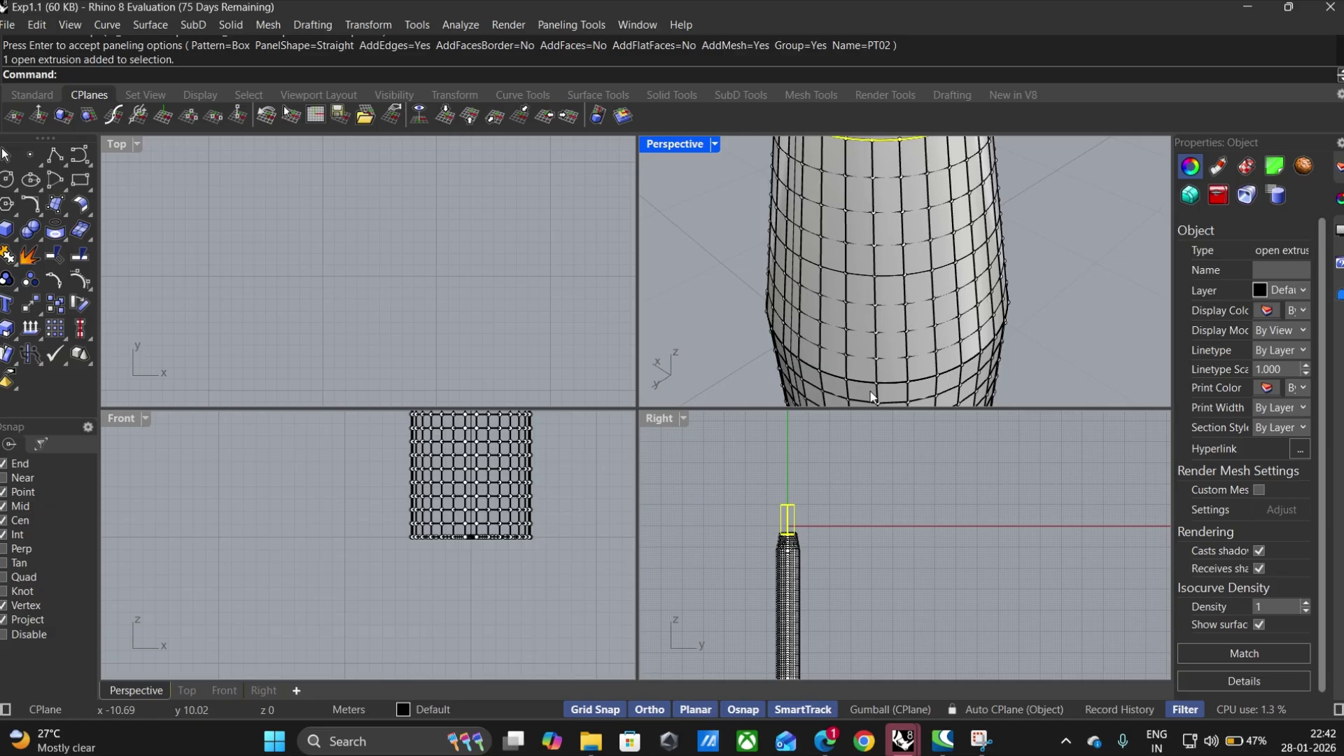
pyautogui.scroll(-3, 871, 396)
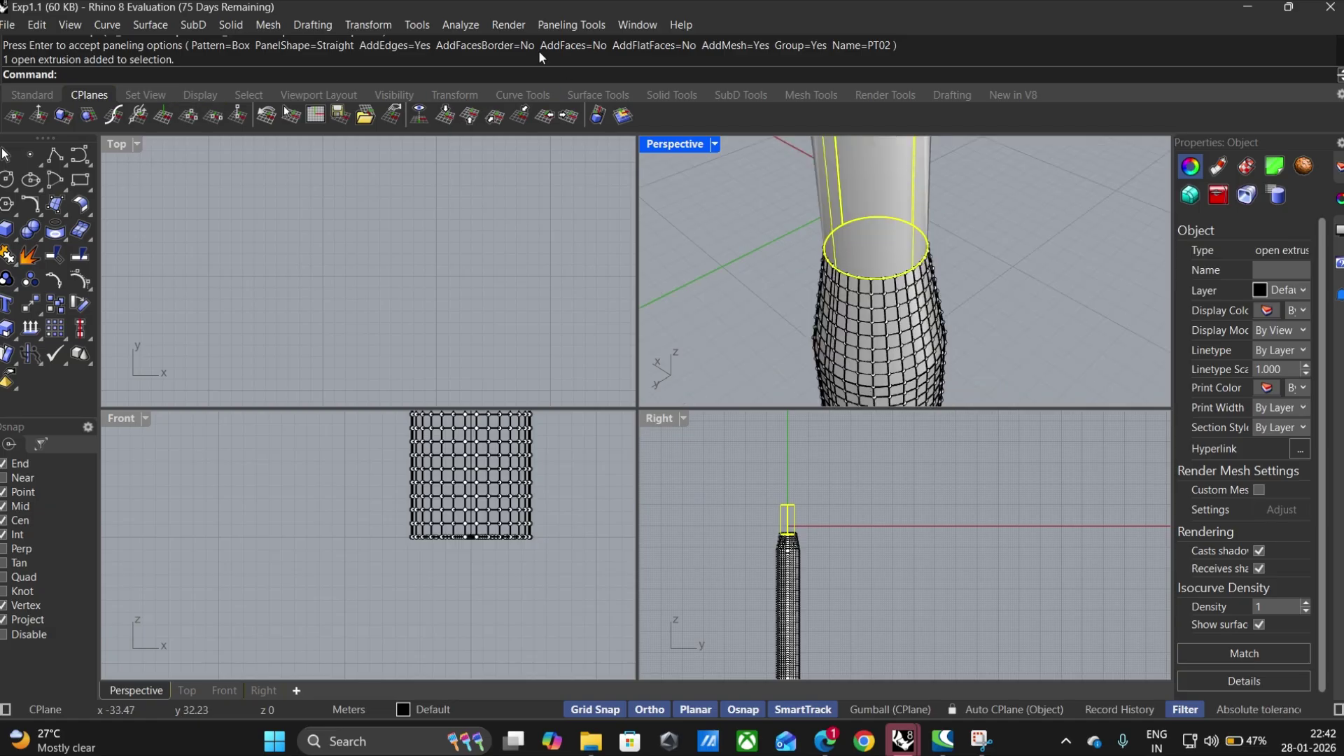
pyautogui.click(540, 25)
pyautogui.moveTo(545, 45)
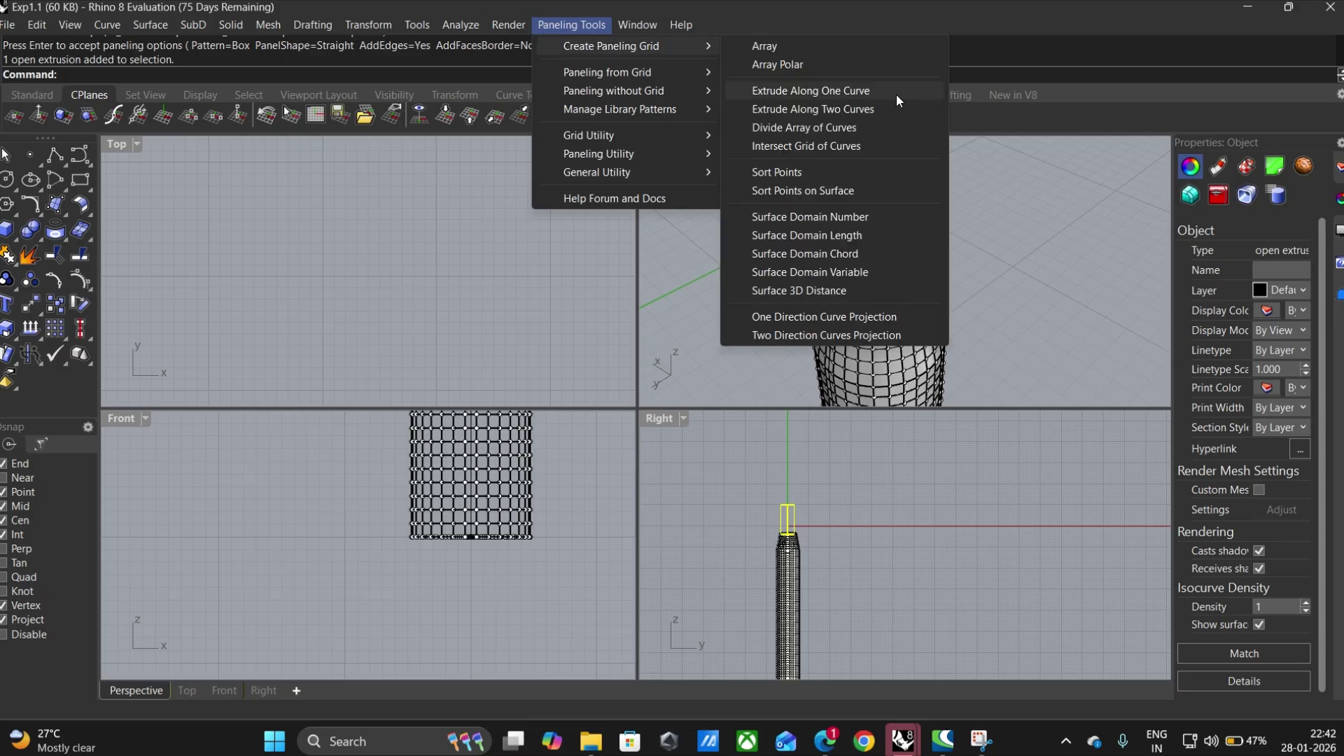
pyautogui.click(850, 217)
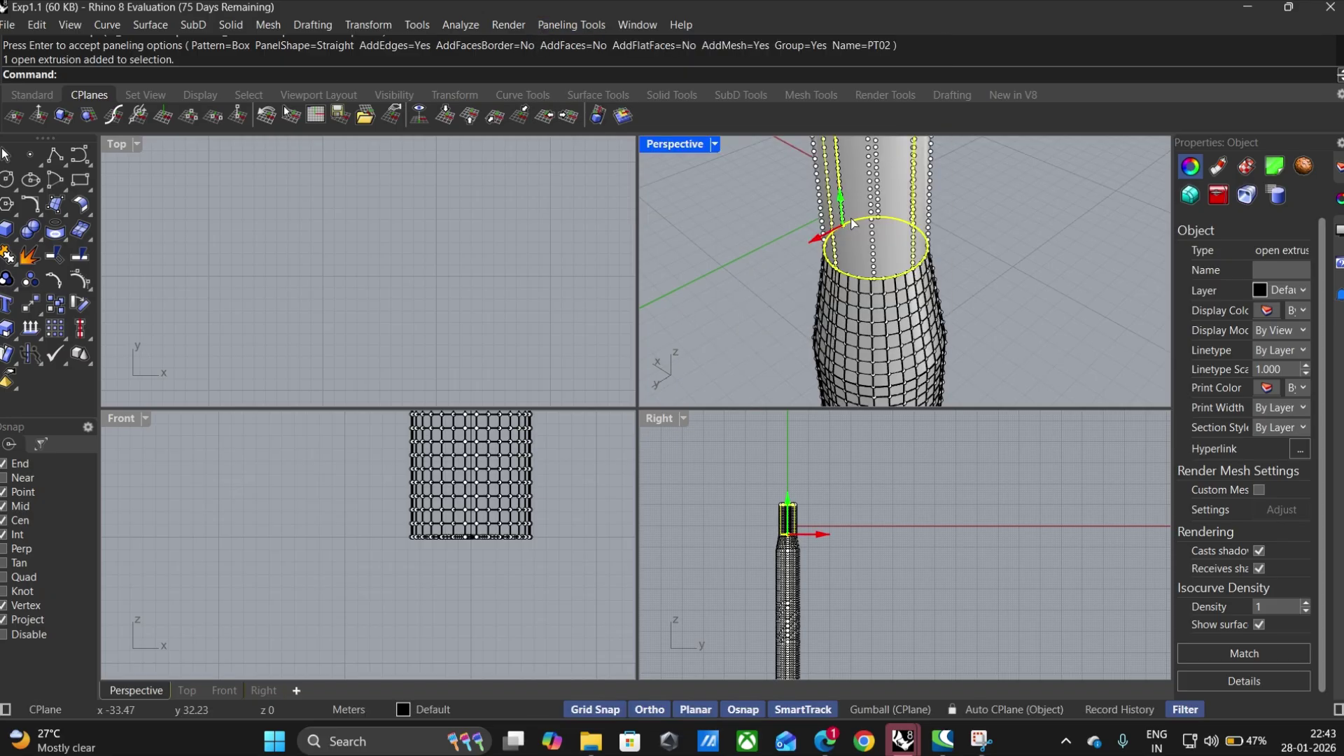
pyautogui.scroll(-3, 850, 218)
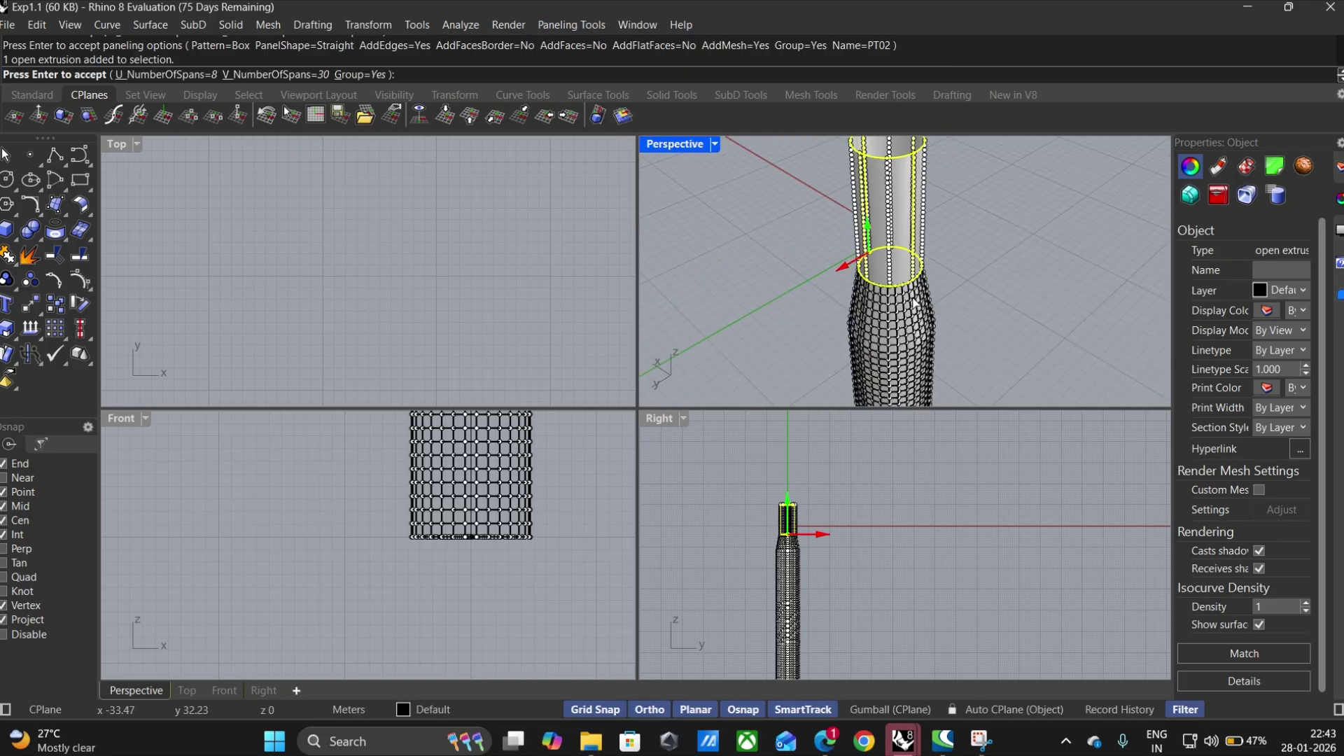
pyautogui.click(186, 75)
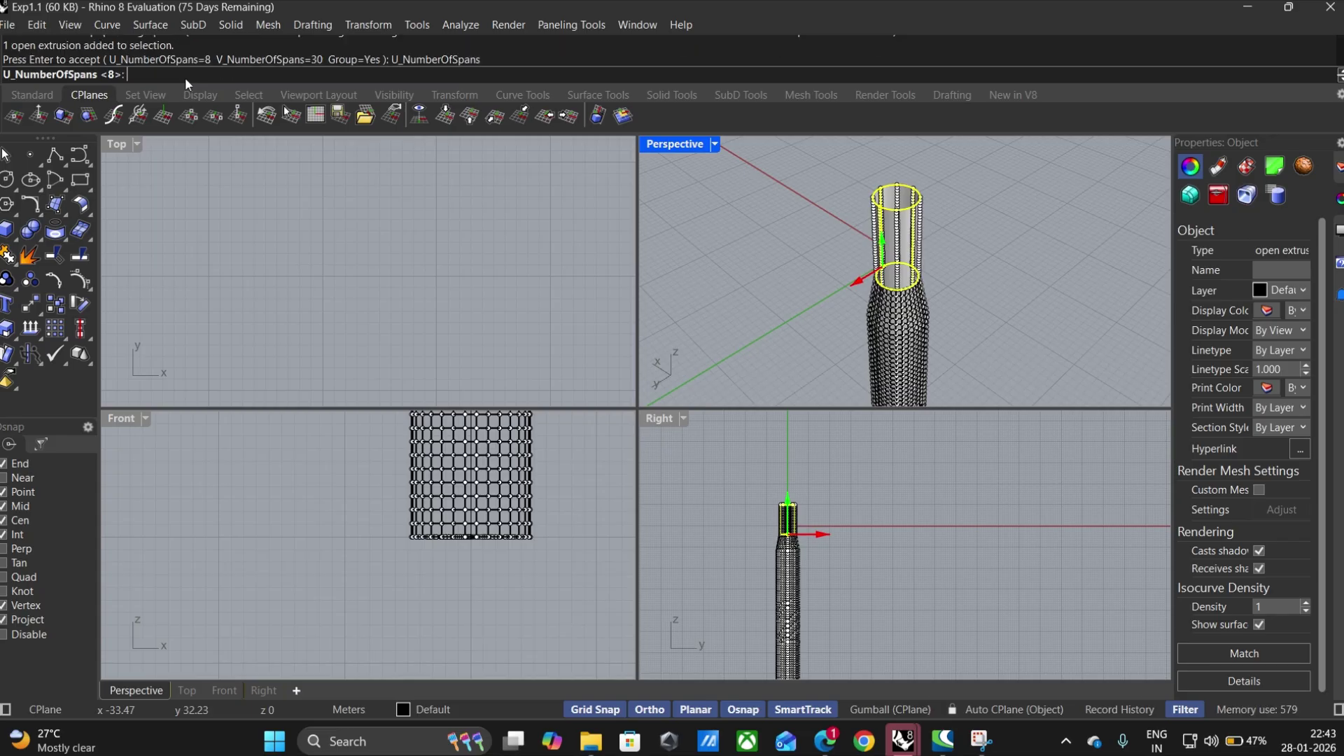
pyautogui.write('14')
pyautogui.press('Return')
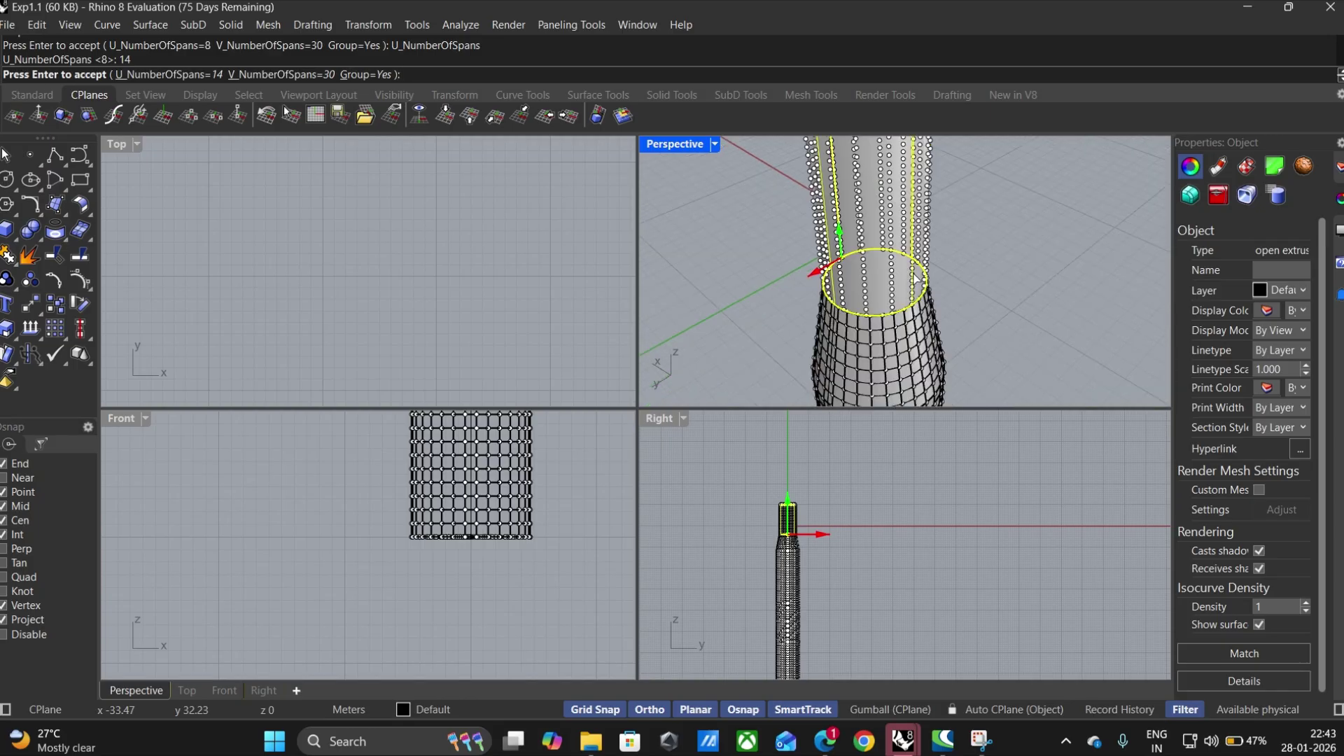
# Step: Set the upper cylinder's grid to 6 spans in V and compare its points with the neck's panels
pyautogui.scroll(3, 894, 290)
pyautogui.scroll(2, 894, 289)
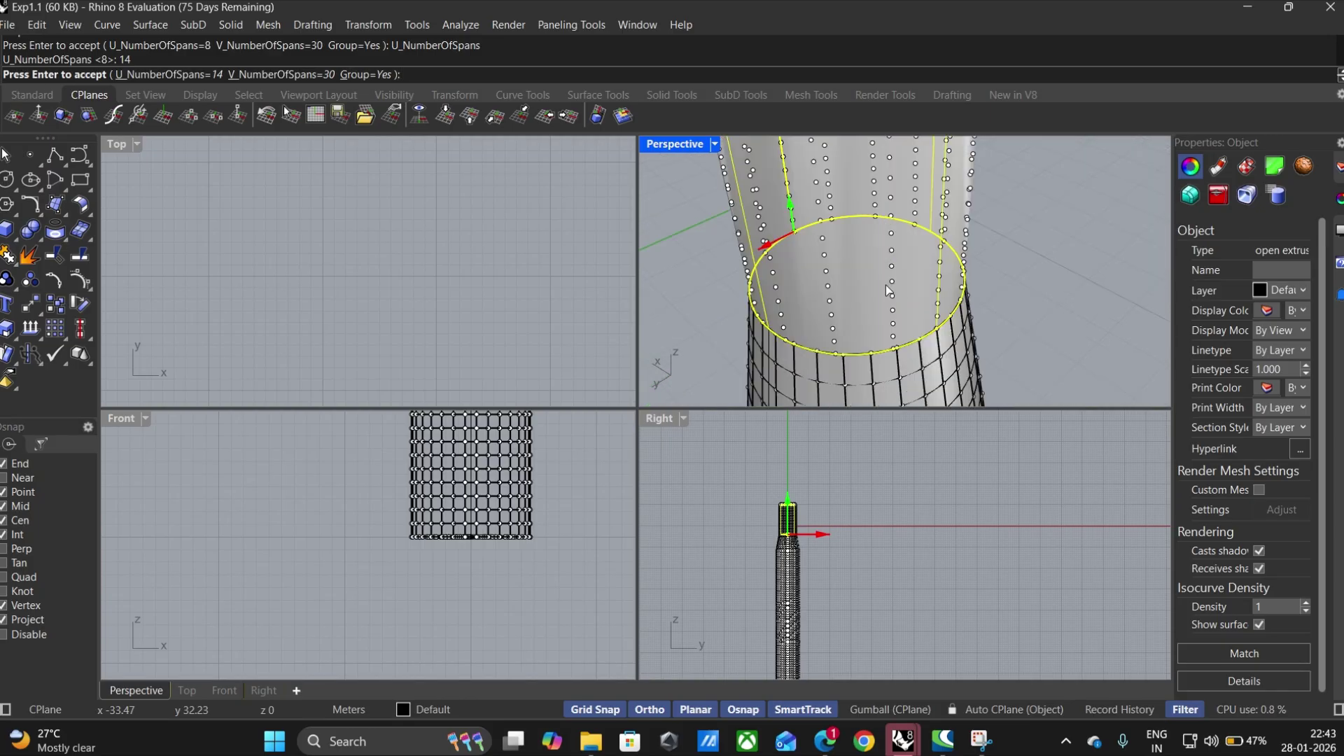
pyautogui.click(313, 79)
pyautogui.write('6')
pyautogui.press('Return')
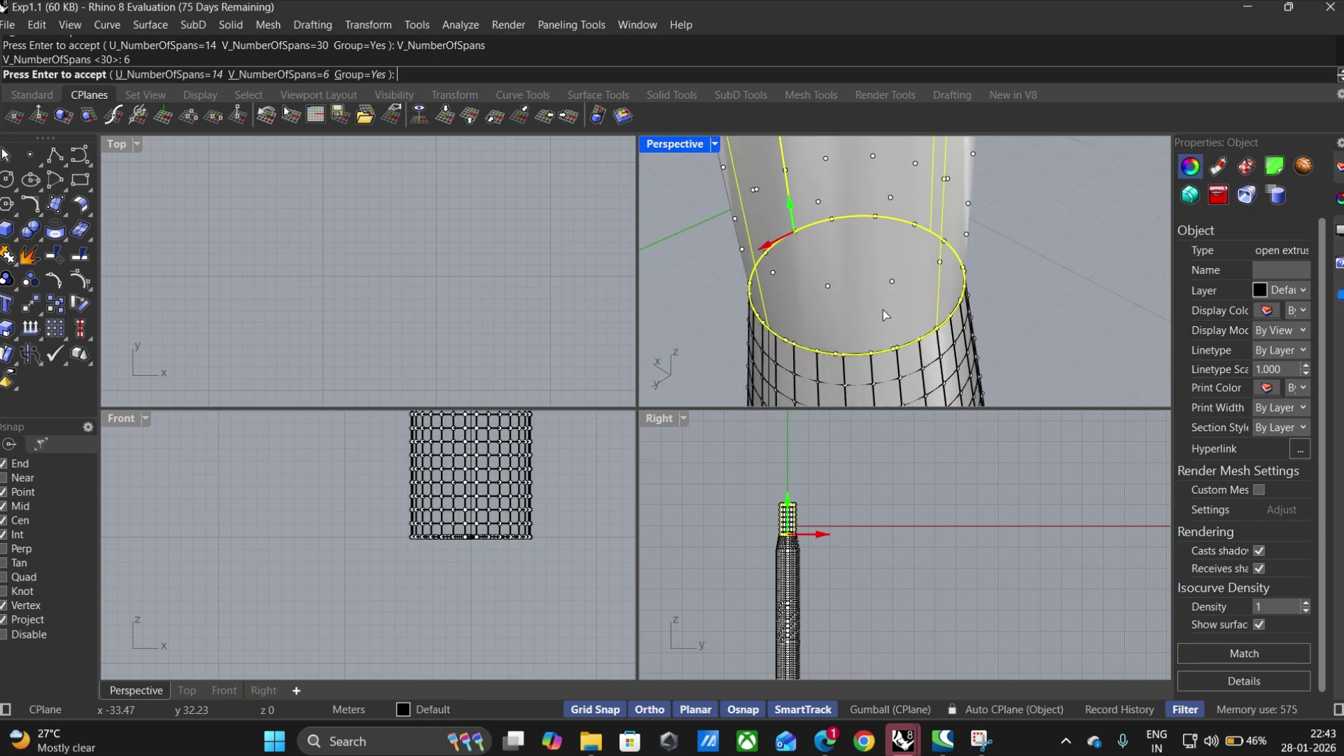
pyautogui.scroll(-2, 866, 331)
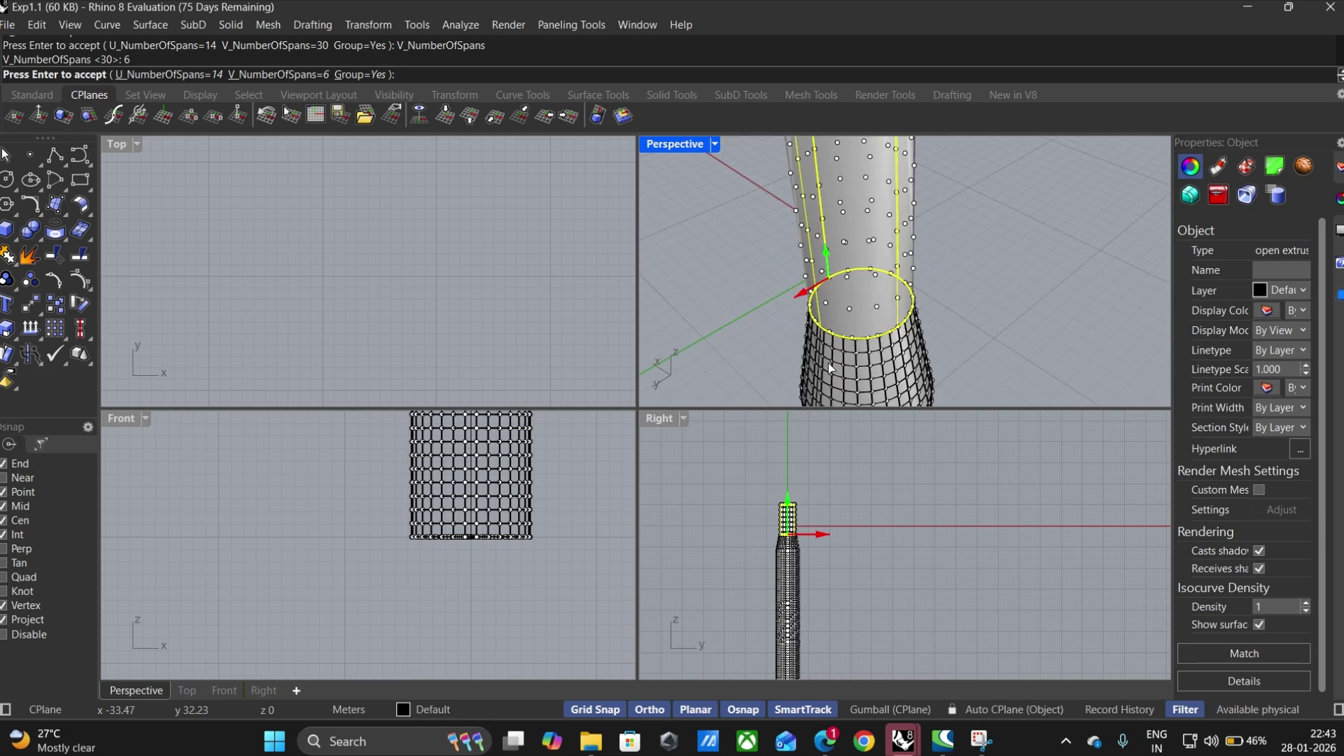
pyautogui.scroll(2, 866, 331)
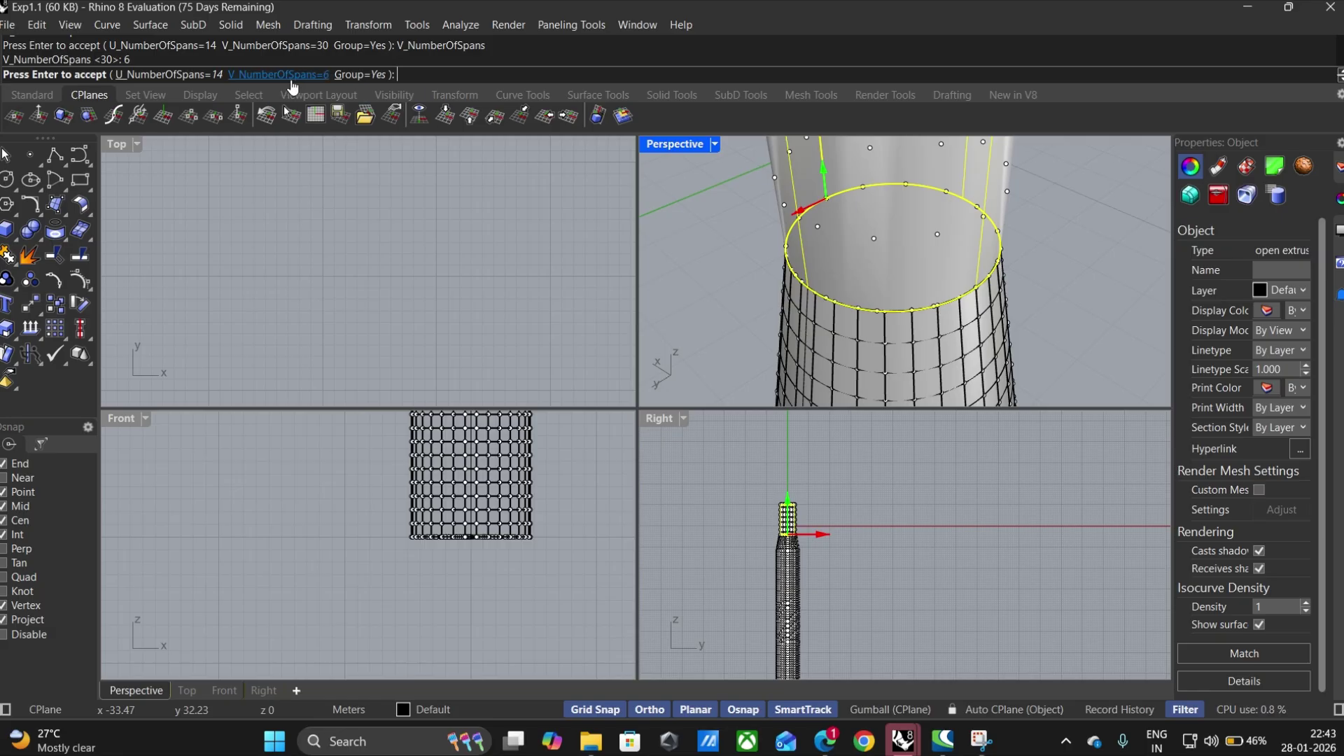
# Step: Try 12 and 24 spans in V for the upper cylinder's grid
pyautogui.click(292, 81)
pyautogui.write('12')
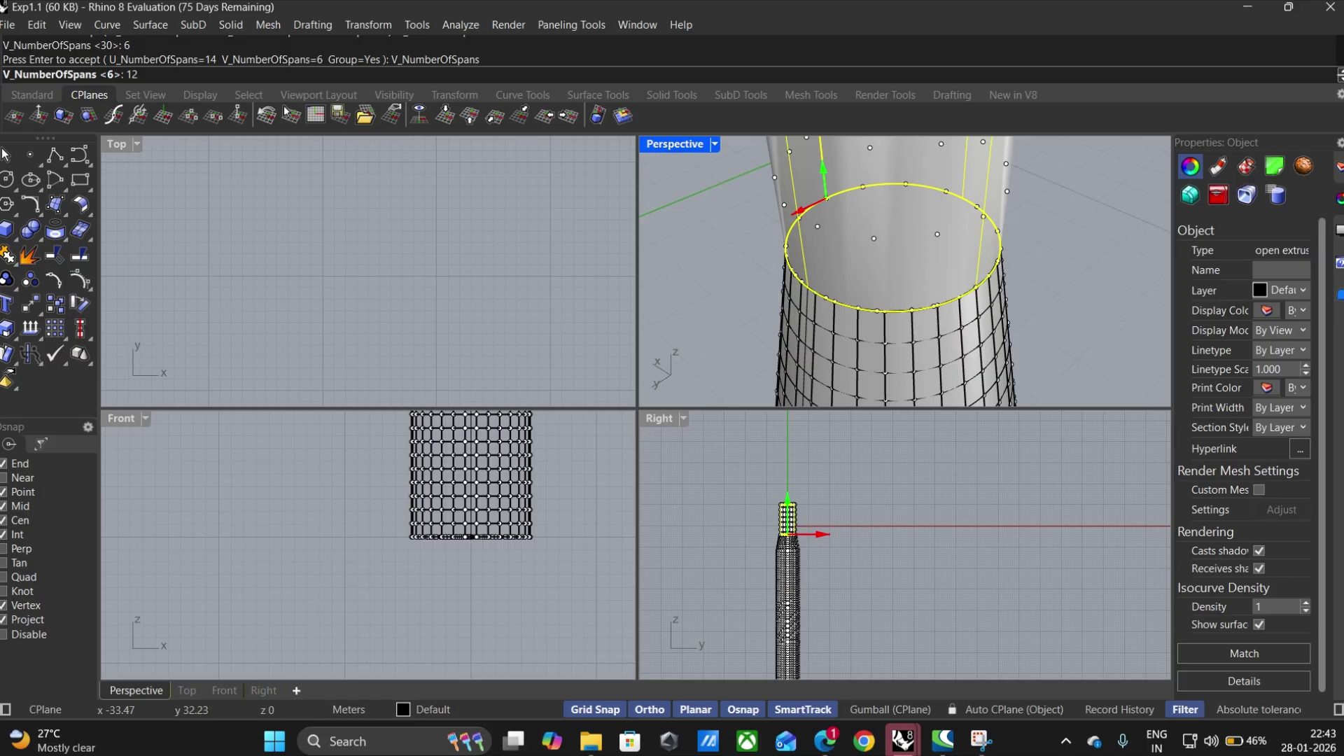
pyautogui.press('Return')
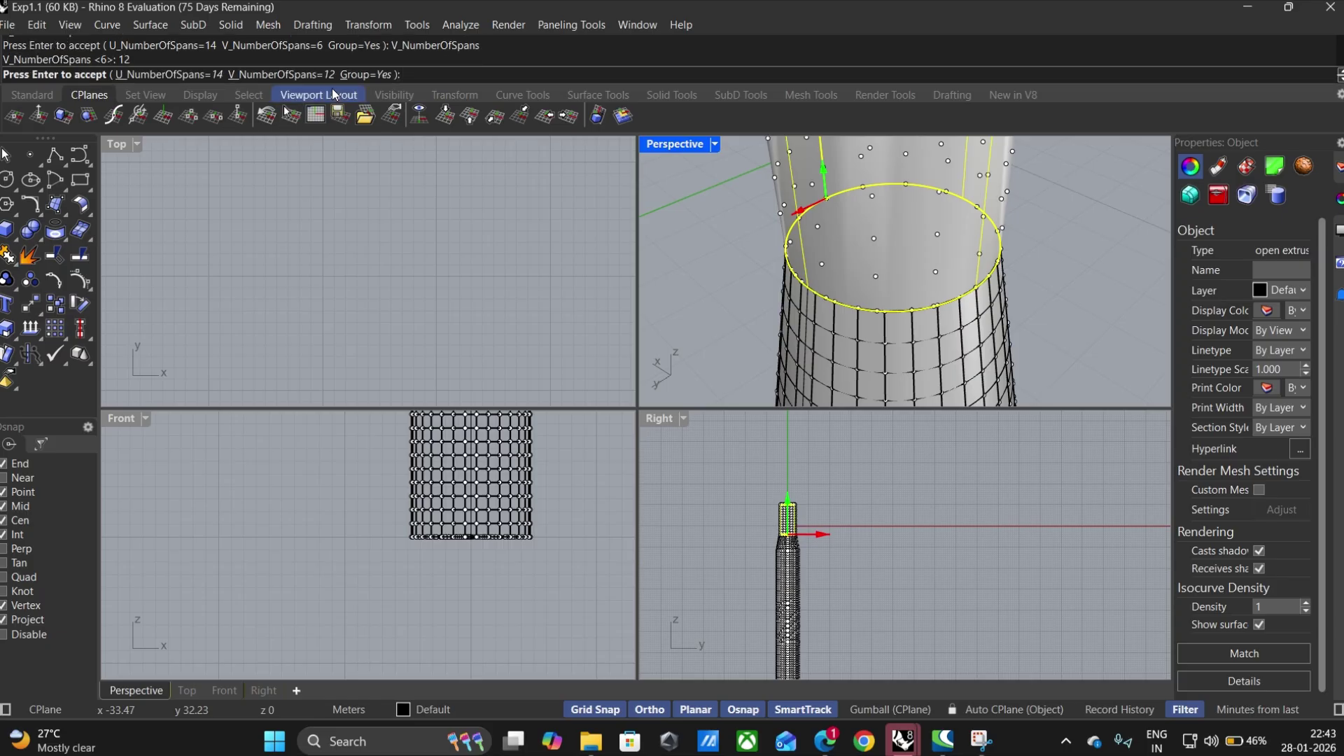
pyautogui.click(312, 74)
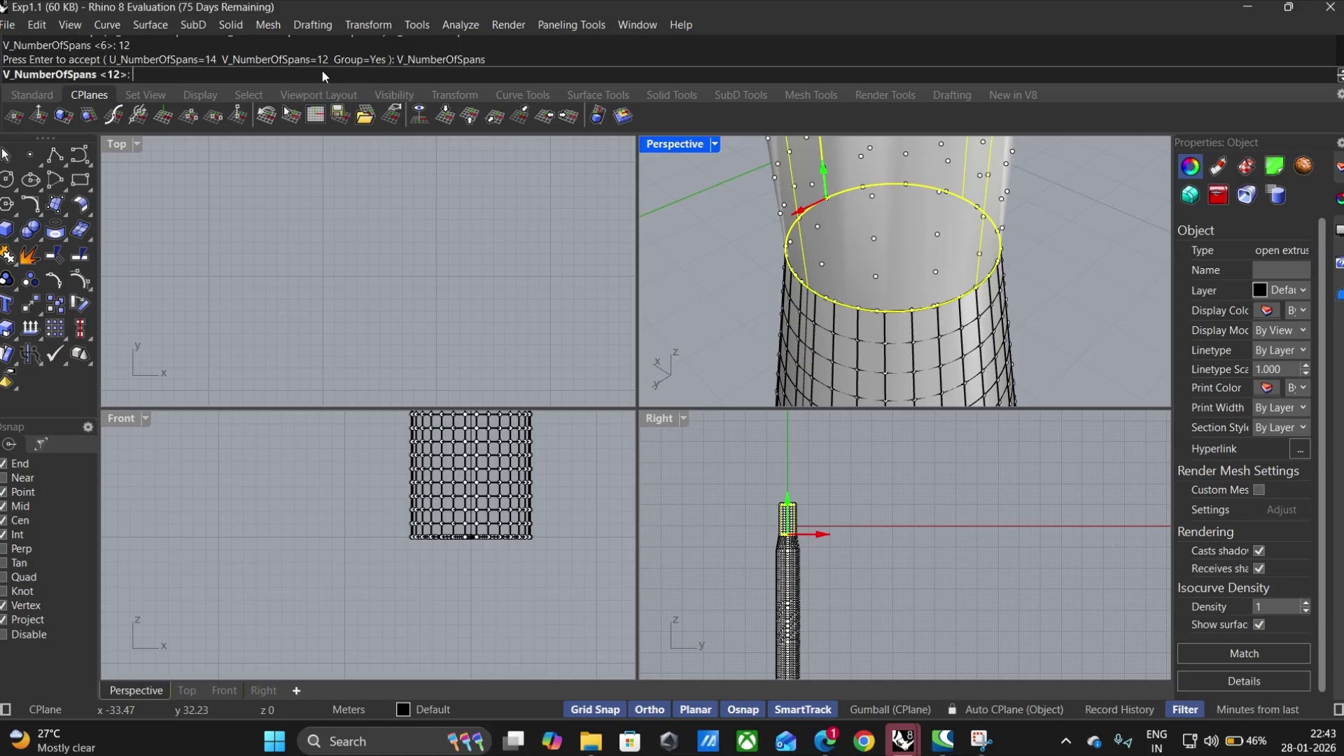
pyautogui.write('24')
pyautogui.press('Return')
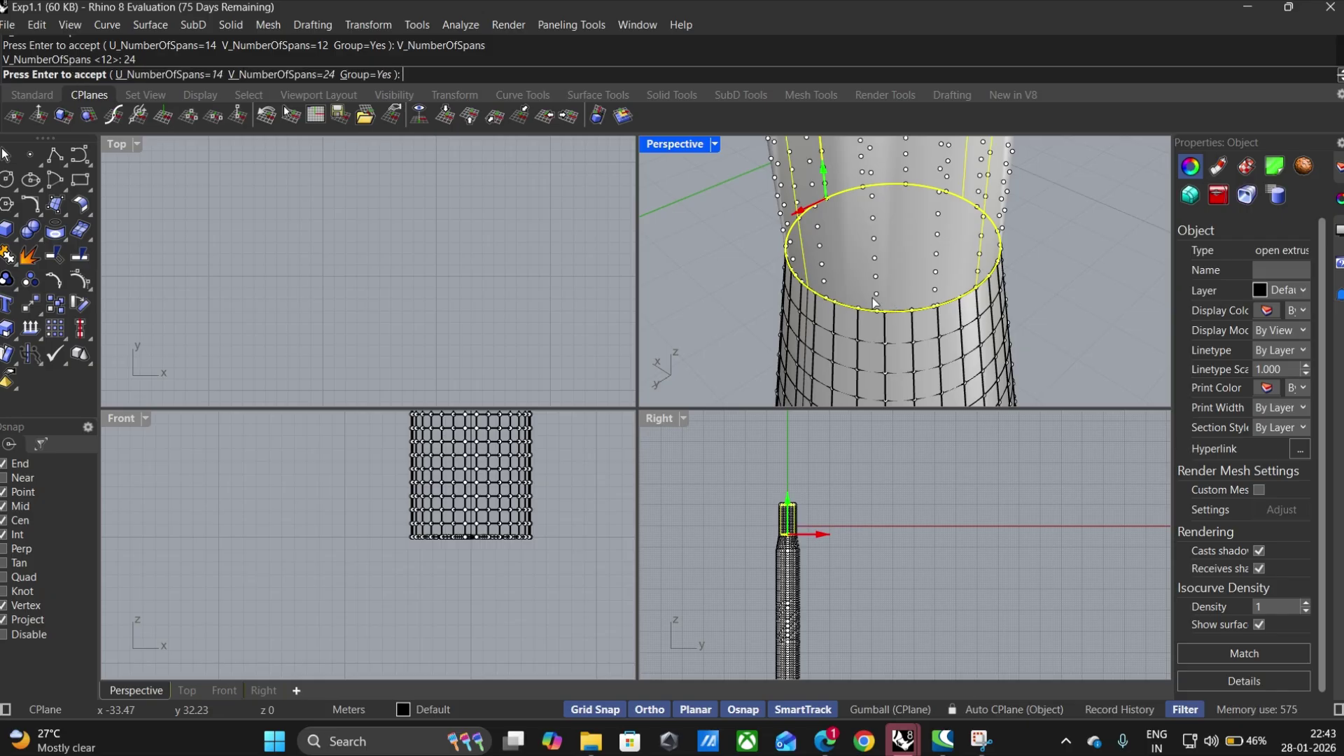
# Step: Set the upper cylinder's grid to 30 spans in V
pyautogui.click(313, 74)
pyautogui.write('3')
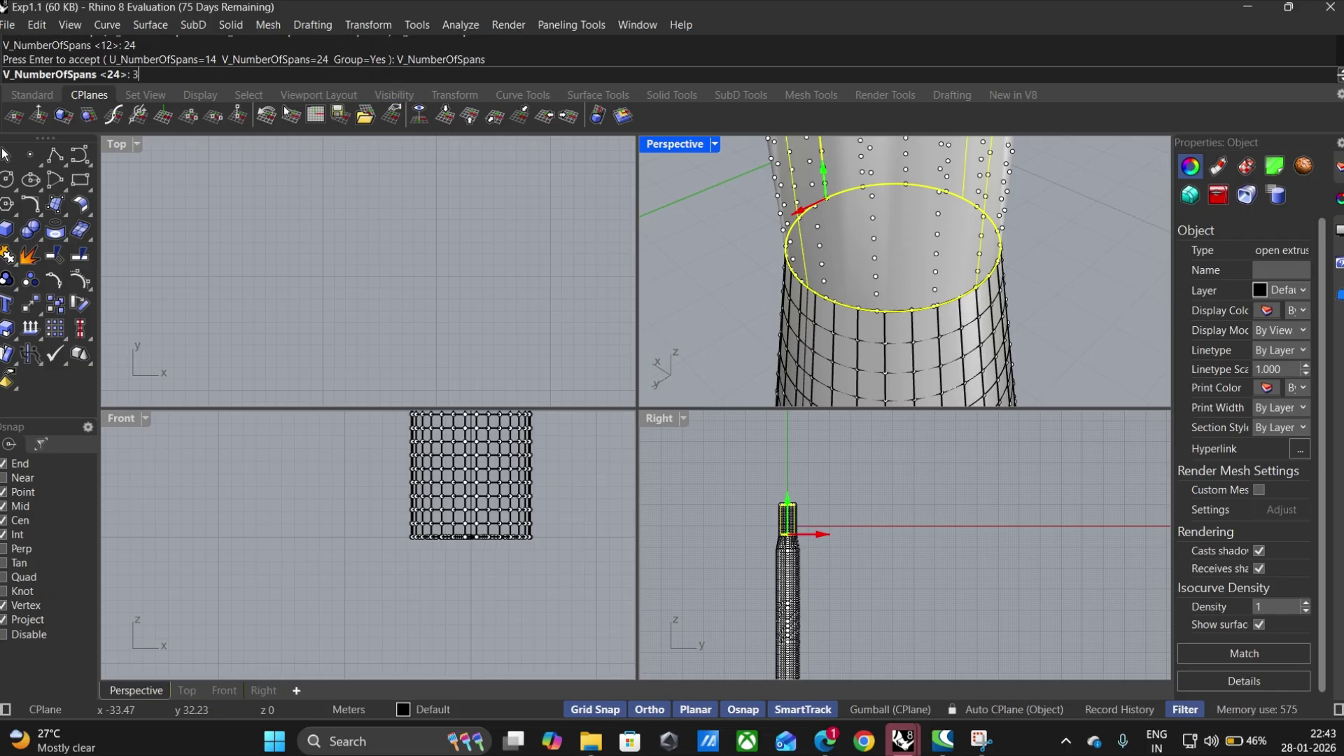
pyautogui.write('0')
pyautogui.press('Return')
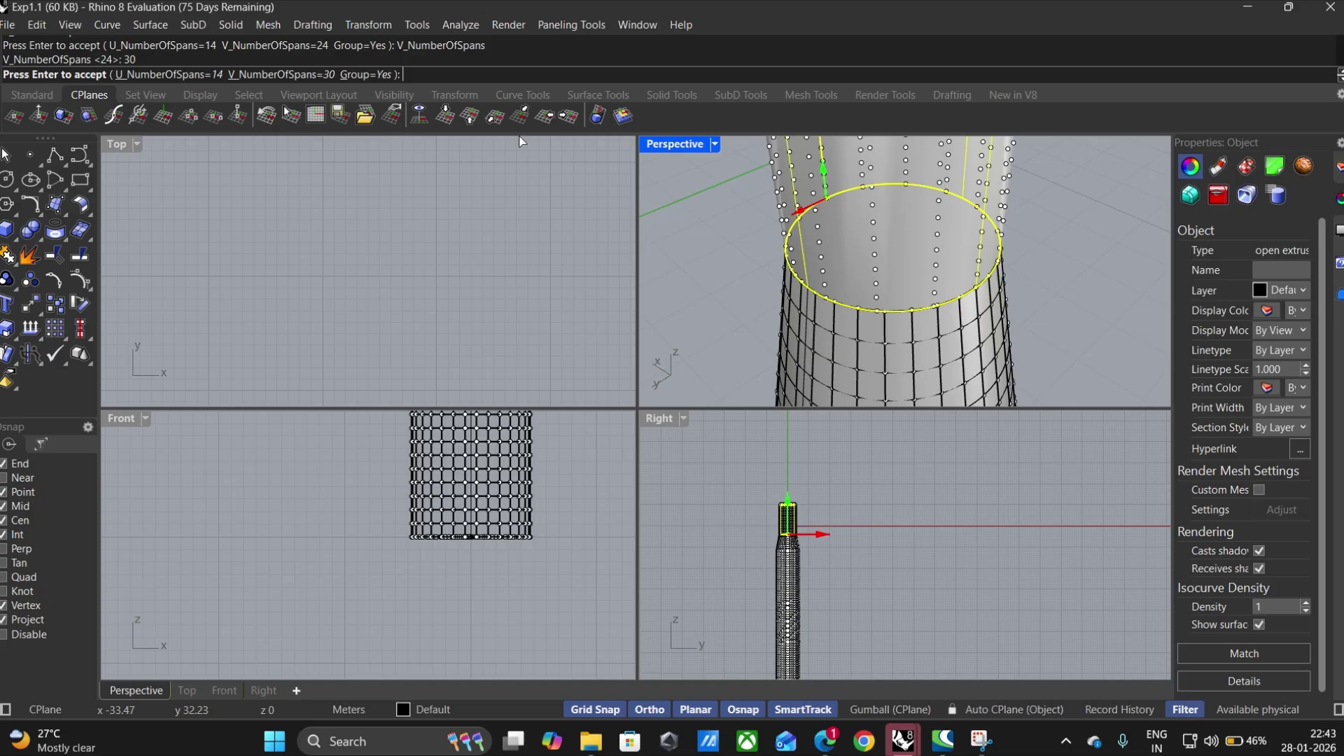
# Step: Try 100 spans in V for the upper cylinder's grid
pyautogui.click(306, 74)
pyautogui.write('10')
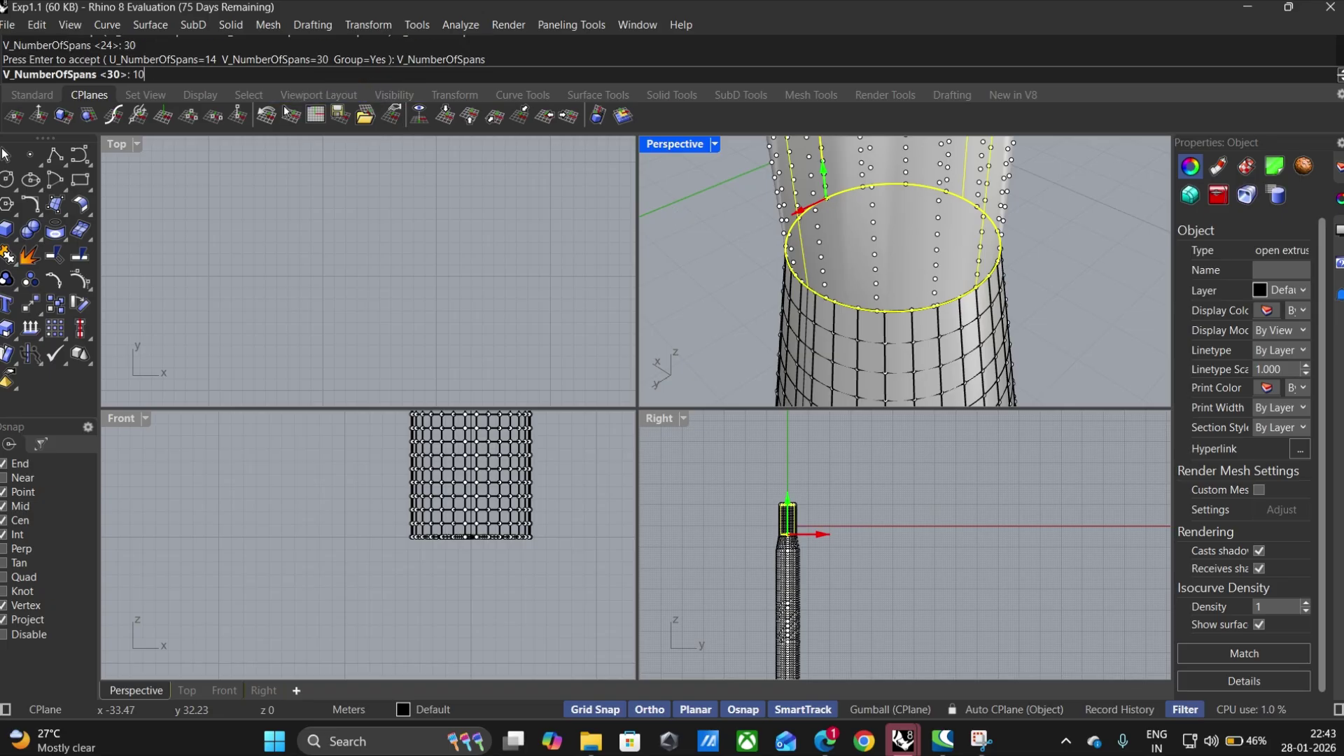
pyautogui.write('0')
pyautogui.press('Return')
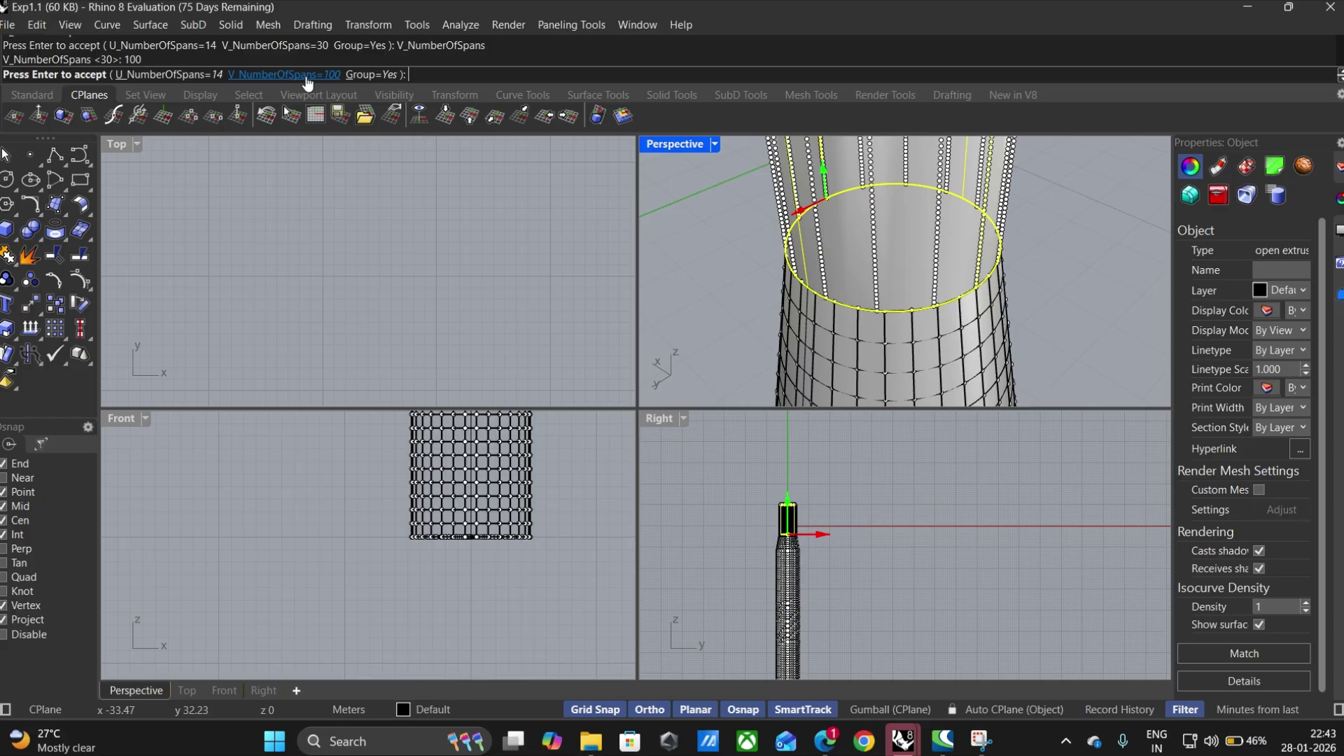
# Step: Set the upper cylinder's grid to 14 spans in V and 30 in U, and generate the grid points
pyautogui.click(306, 74)
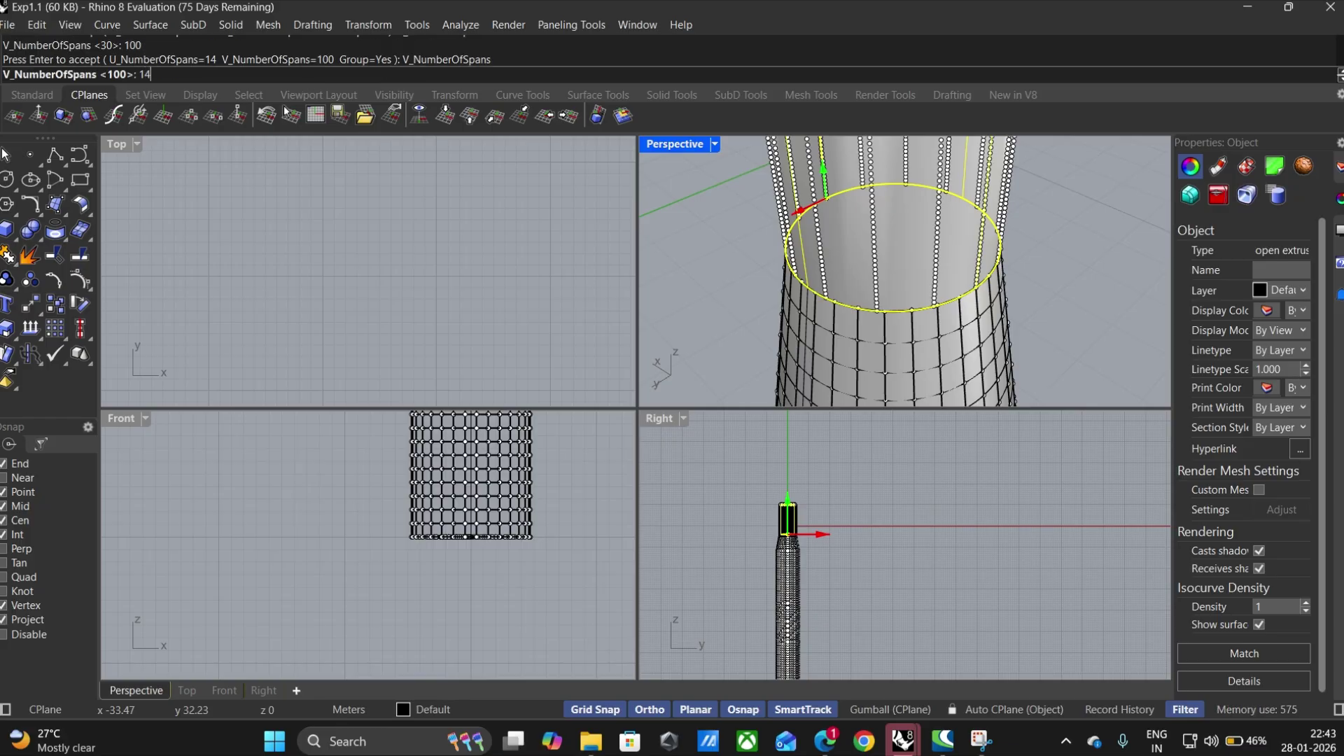
pyautogui.write('14')
pyautogui.press('Return')
pyautogui.click(175, 74)
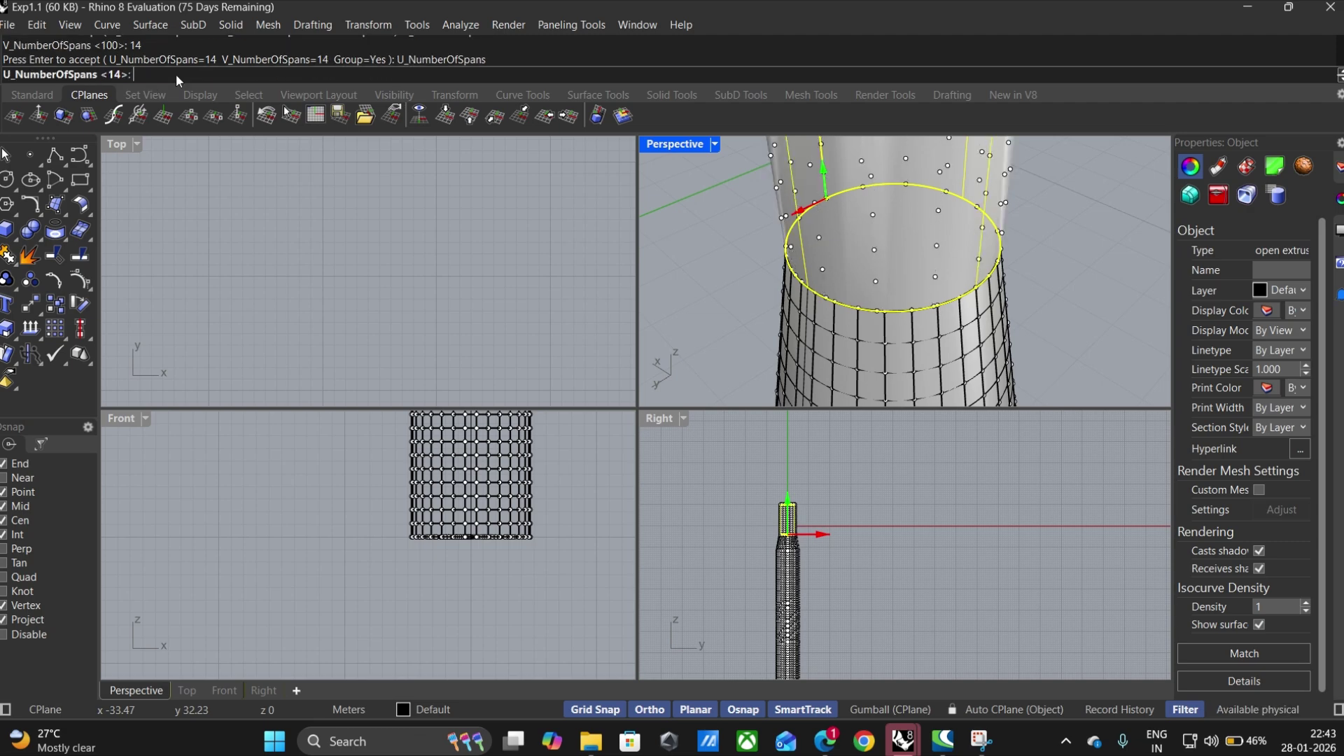
pyautogui.write('6')
pyautogui.press('BackSpace')
pyautogui.write('30')
pyautogui.press('Return')
pyautogui.scroll(5, 915, 321)
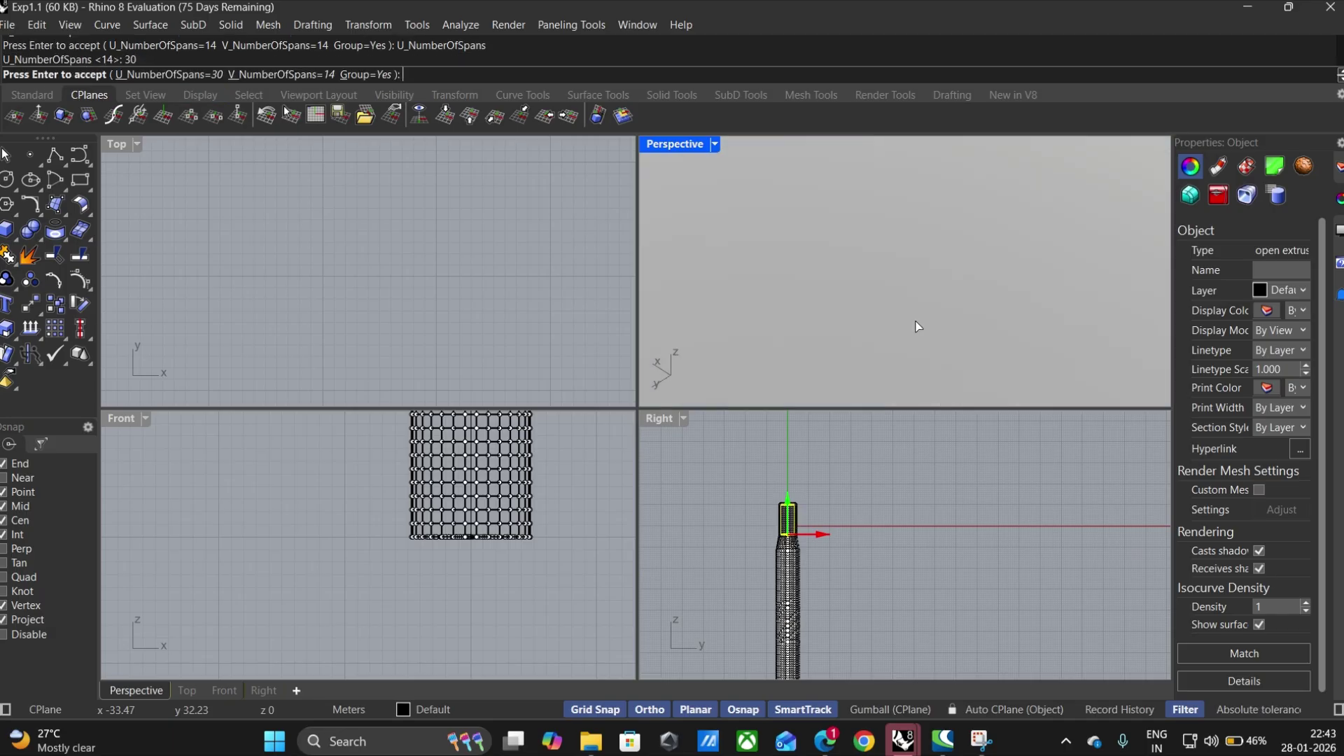
pyautogui.scroll(-5, 917, 326)
pyautogui.press('Return')
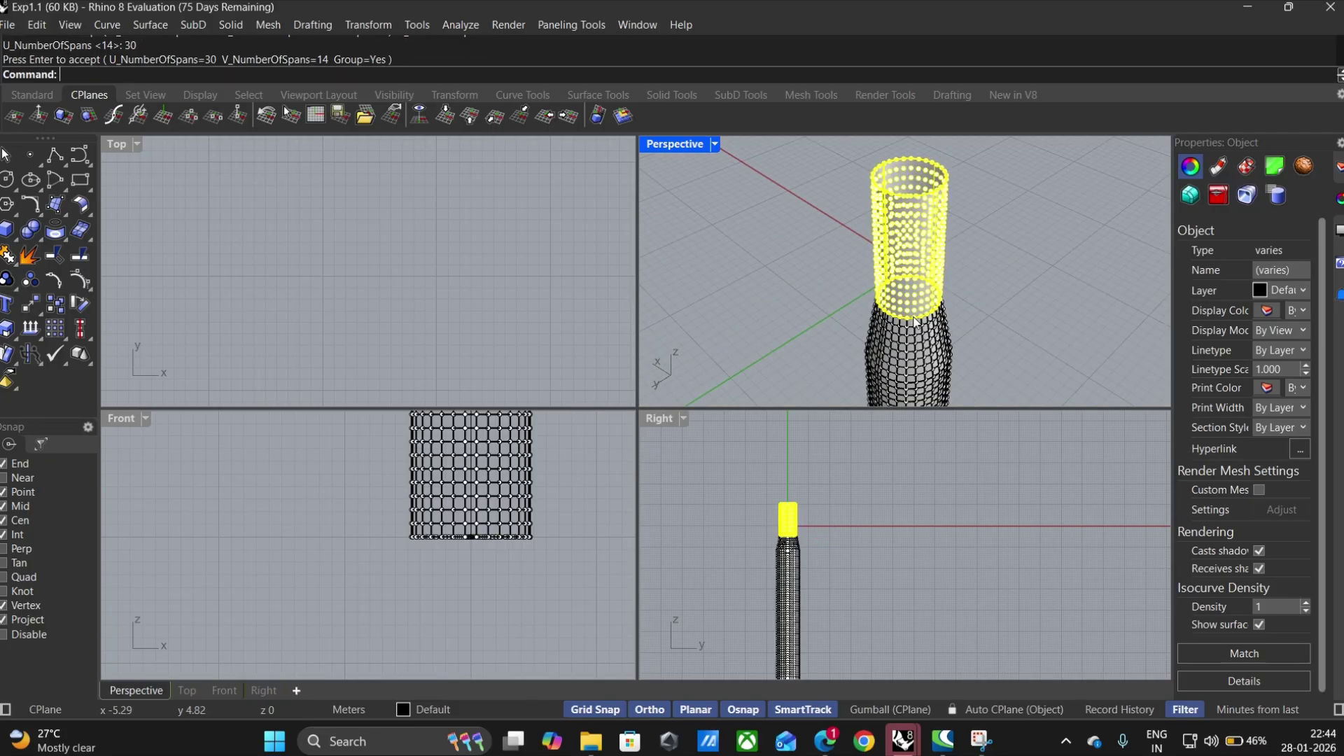
# Step: Panel the upper cylinder's grid with straight box-pattern 2D panels, adding edges and meshes
pyautogui.click(553, 26)
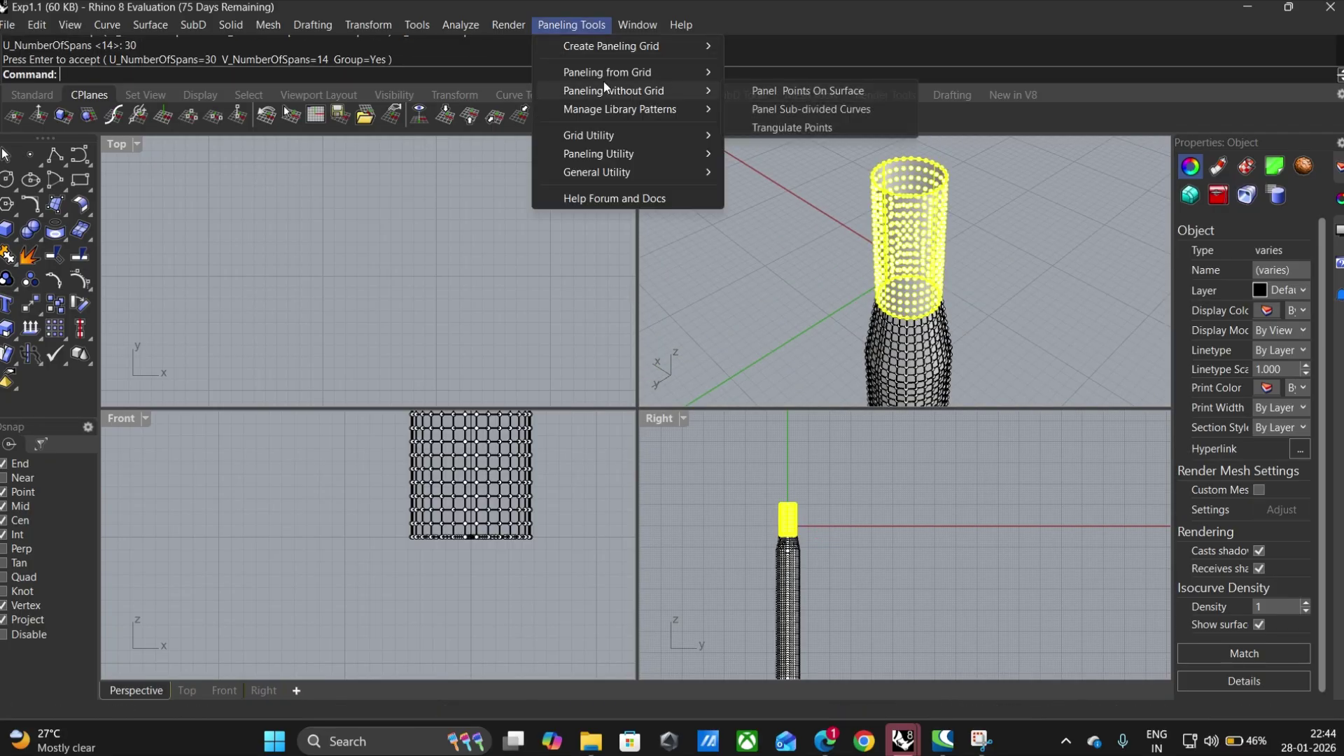
pyautogui.moveTo(625, 80)
pyautogui.click(783, 72)
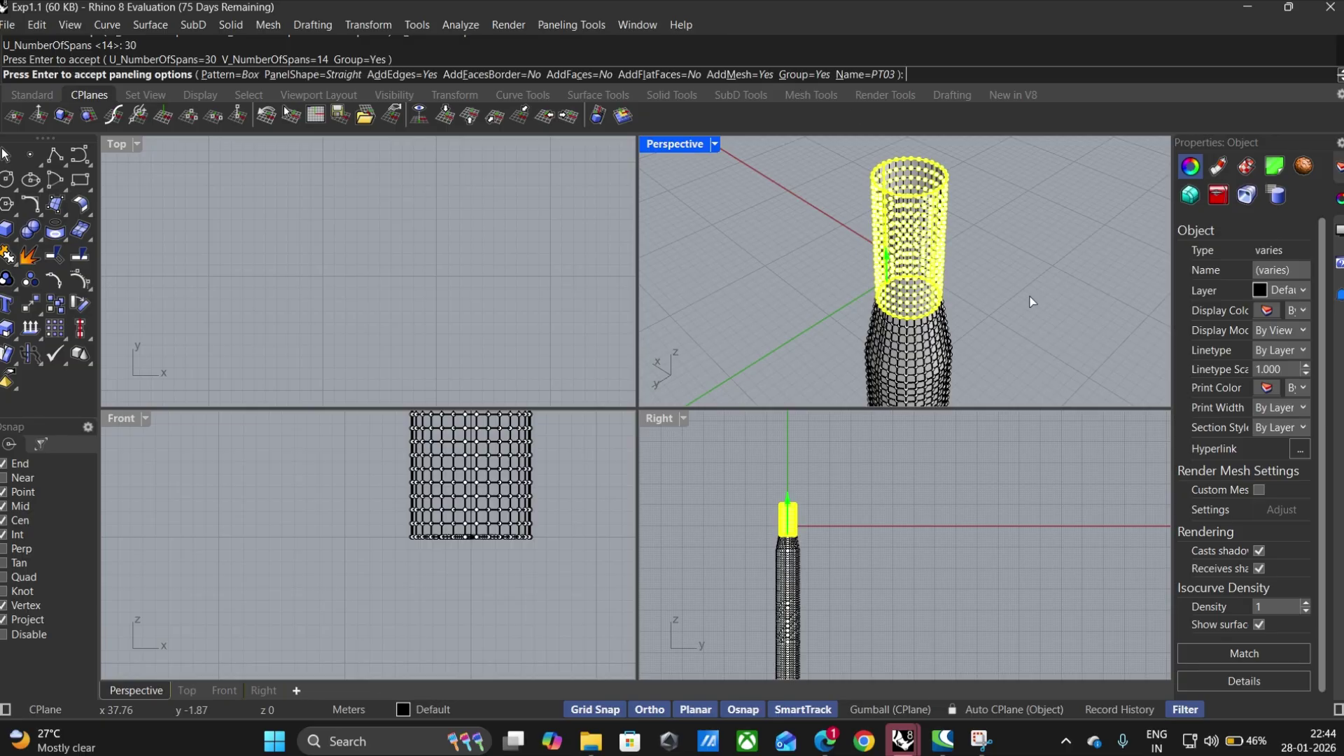
pyautogui.press('Return')
pyautogui.click(1023, 266)
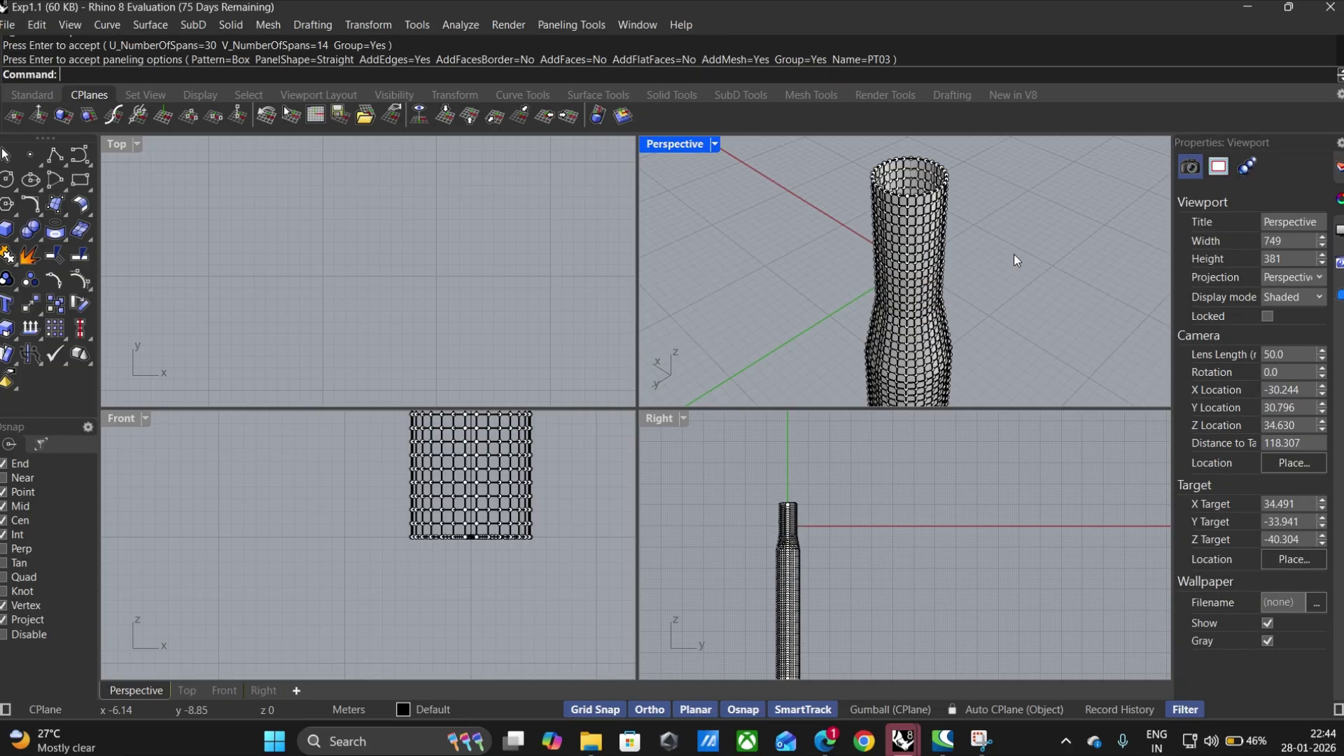
# Step: Examine the panels on the upper cylinder and neck, how they align at the joint, and the whole column
pyautogui.scroll(6, 903, 280)
pyautogui.scroll(-6, 896, 335)
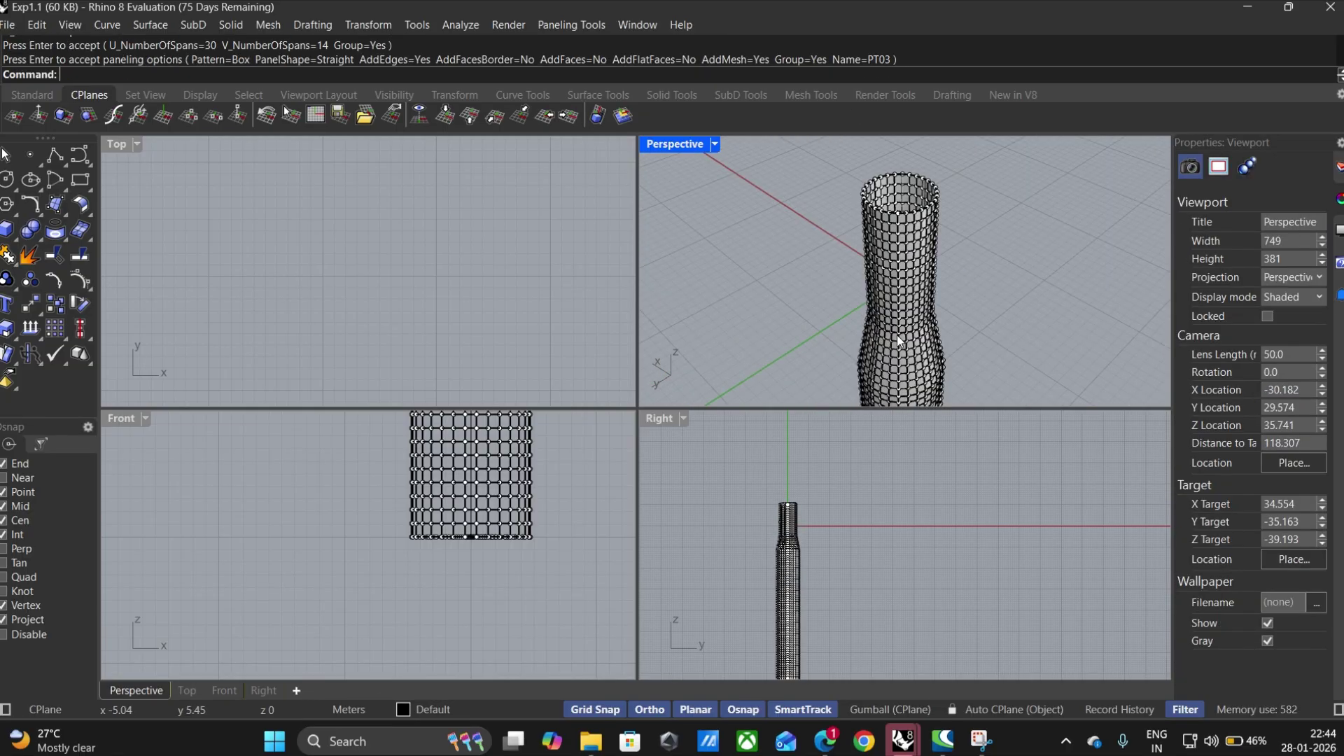
pyautogui.scroll(6, 903, 199)
pyautogui.scroll(-6, 901, 203)
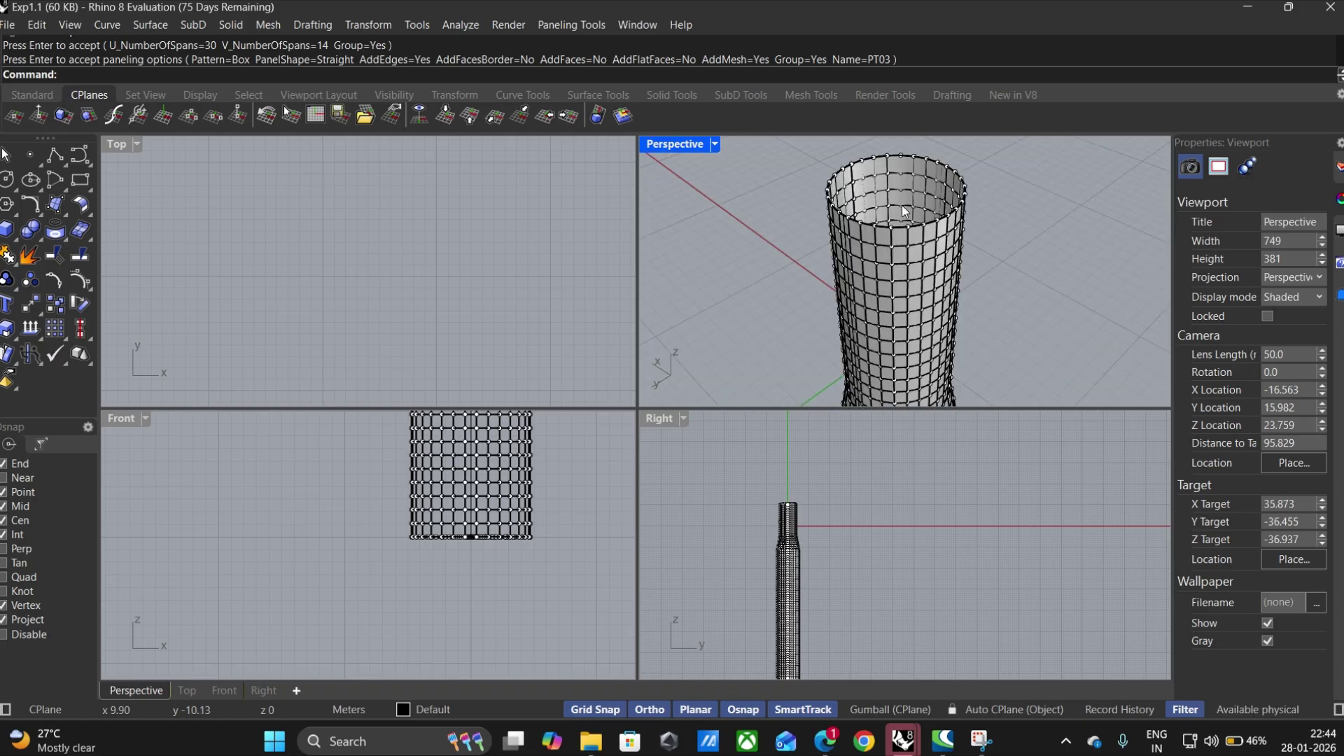
pyautogui.scroll(4, 889, 310)
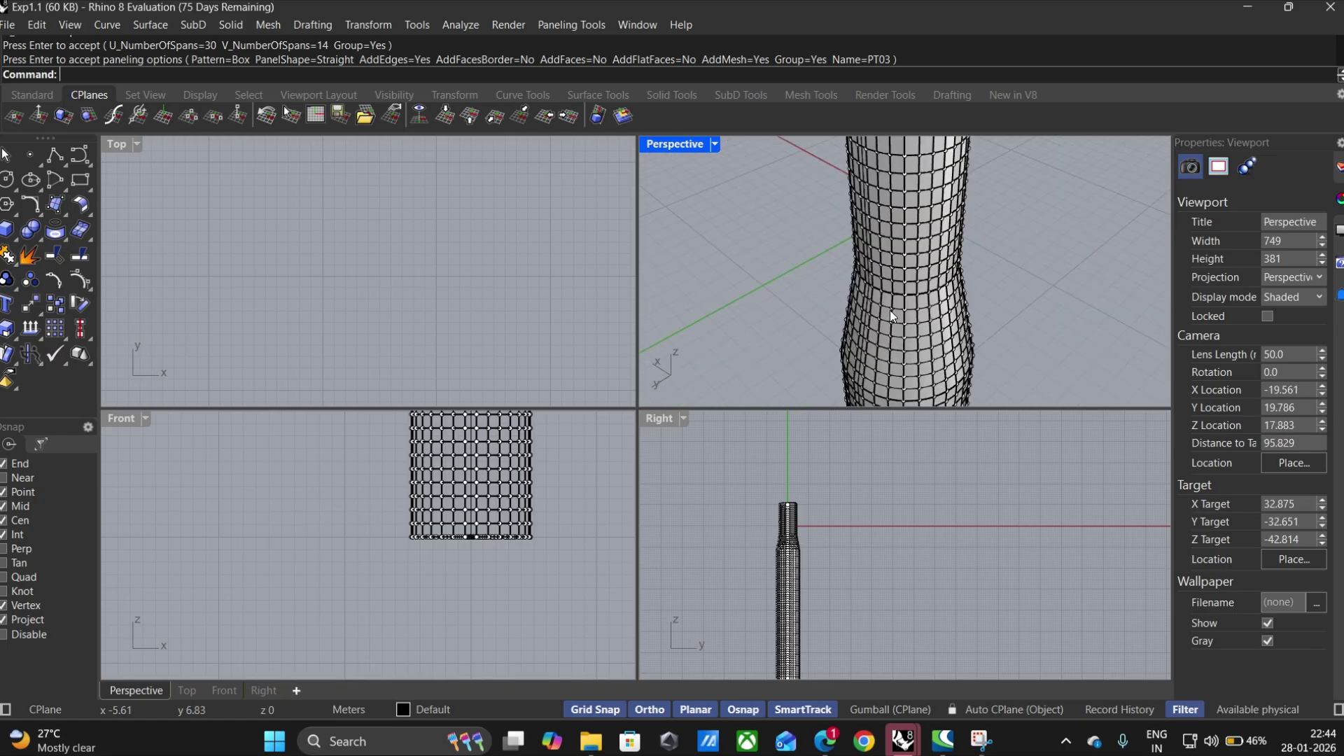
pyautogui.scroll(-4, 888, 310)
pyautogui.click(794, 541)
pyautogui.click(862, 242)
pyautogui.scroll(-4, 862, 242)
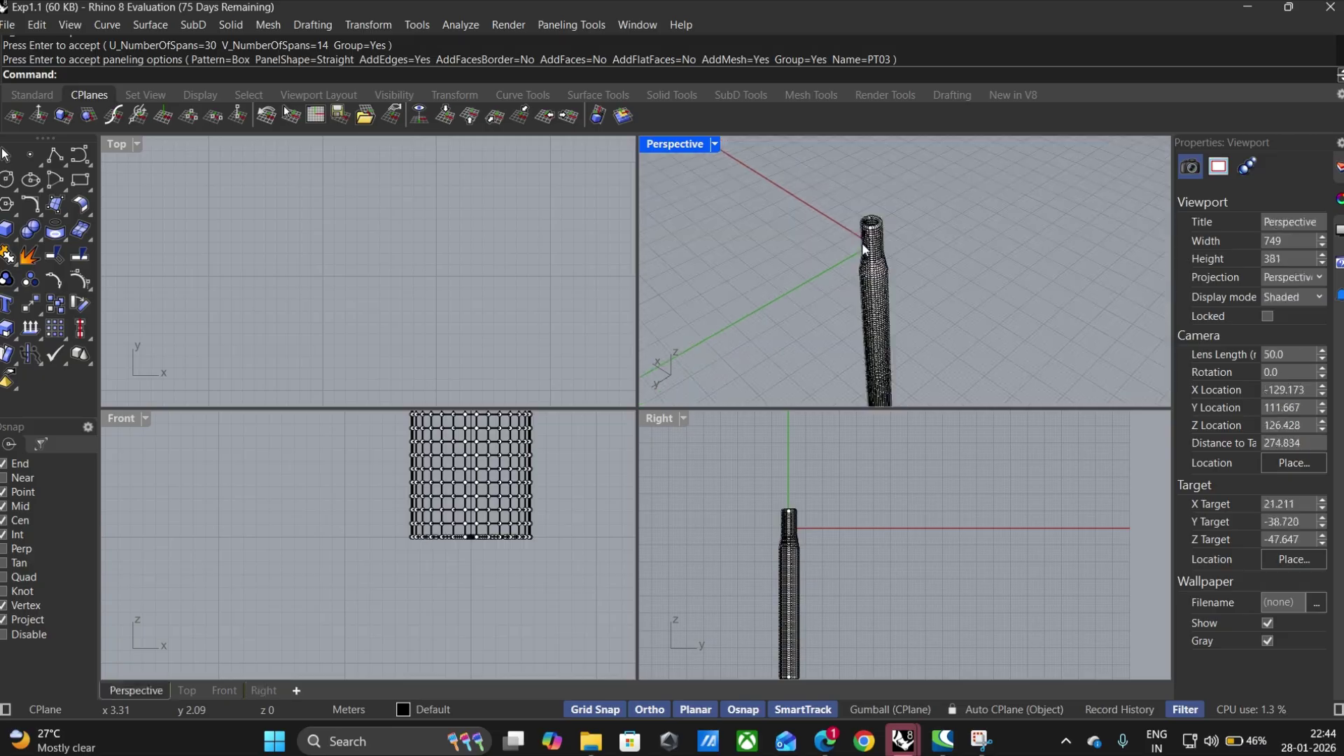
pyautogui.scroll(6, 875, 217)
pyautogui.scroll(-8, 875, 216)
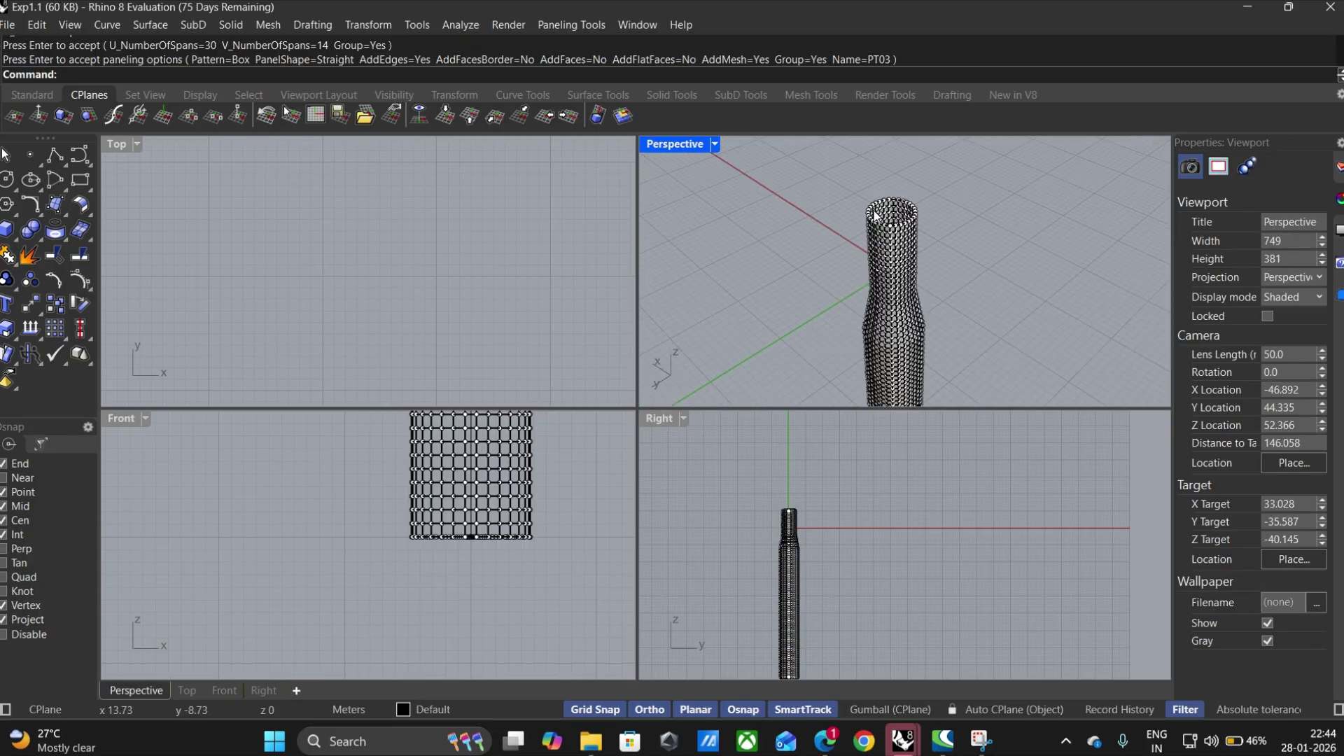
pyautogui.scroll(3, 896, 305)
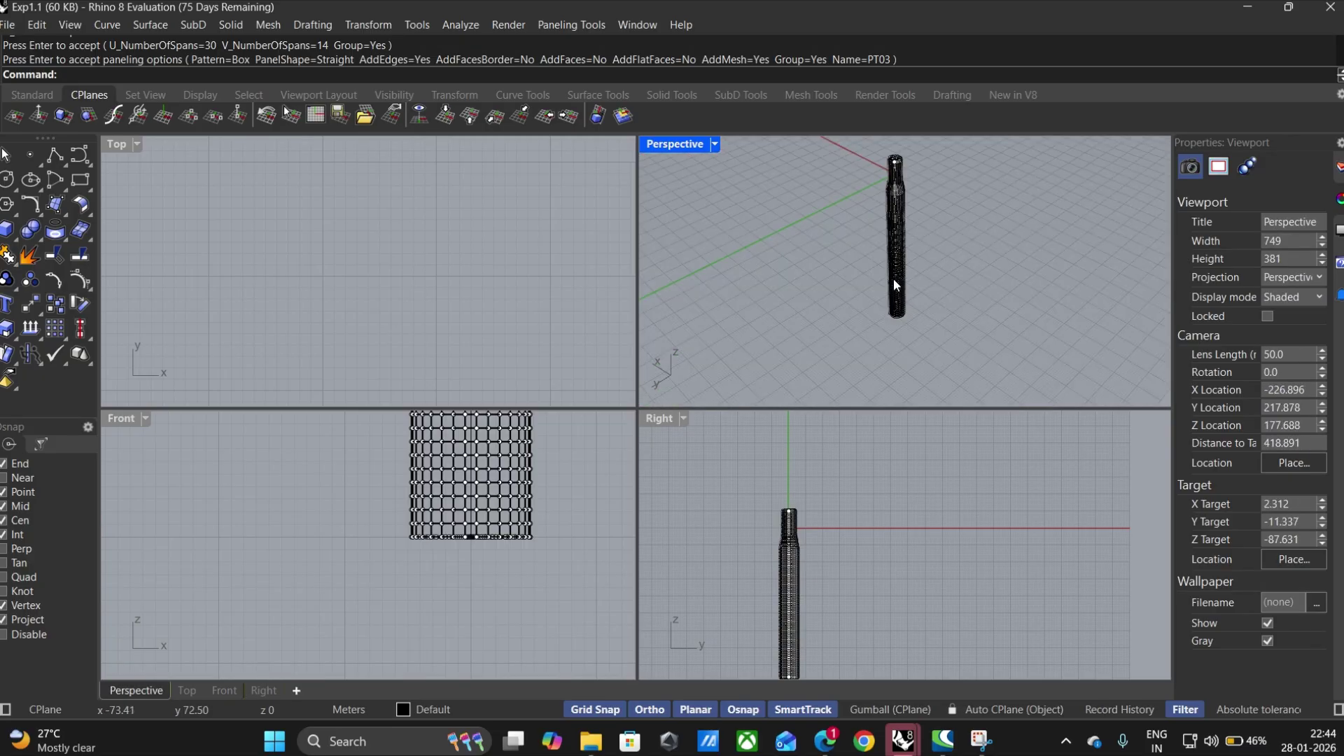
pyautogui.scroll(-2, 895, 210)
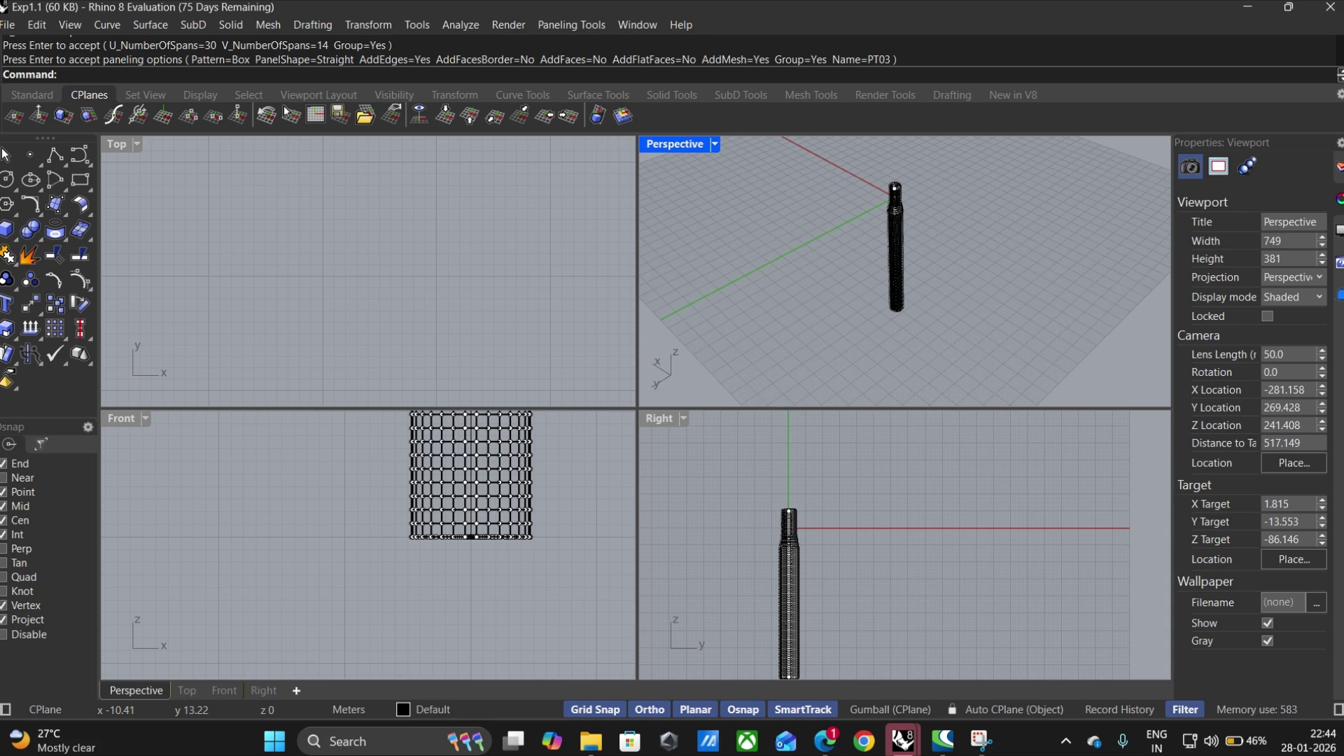
# Step: Select all meshes of the column with SelMesh and copy them to the clipboard
pyautogui.write('SelMe')
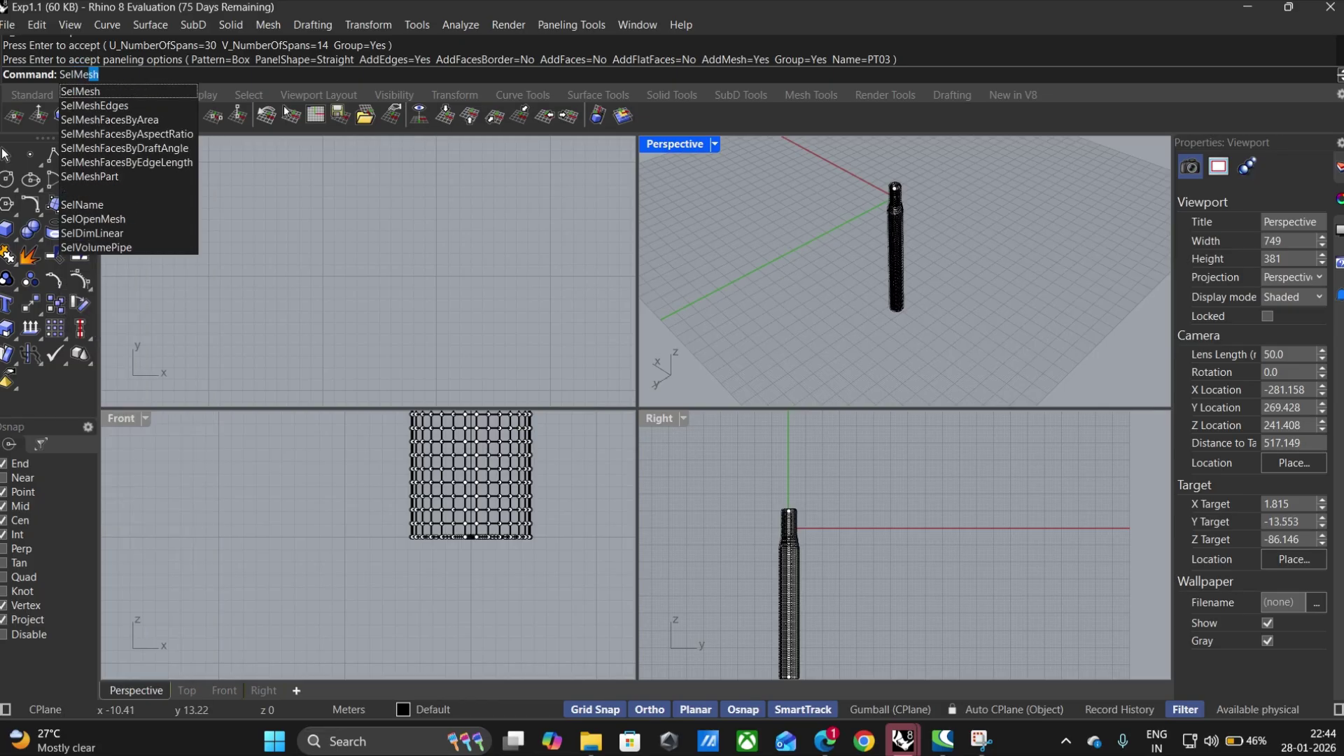
pyautogui.write('a')
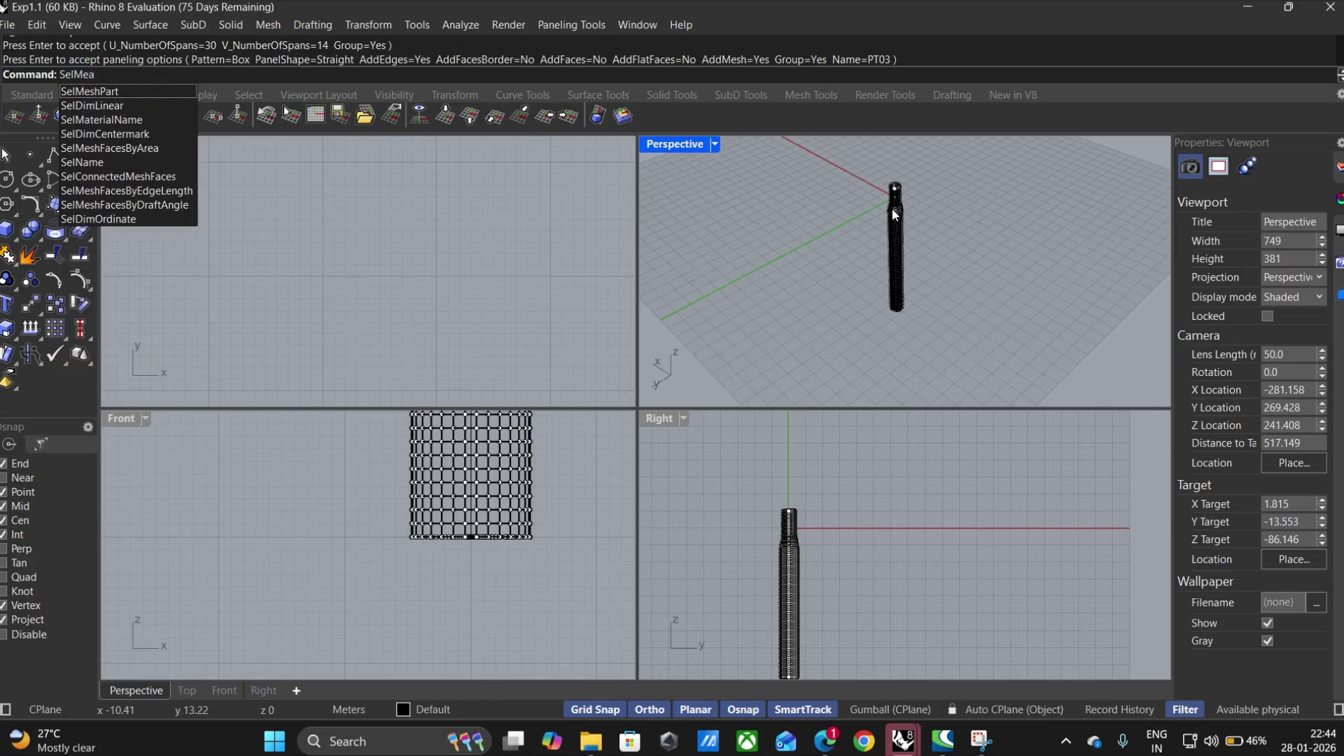
pyautogui.press('BackSpace')
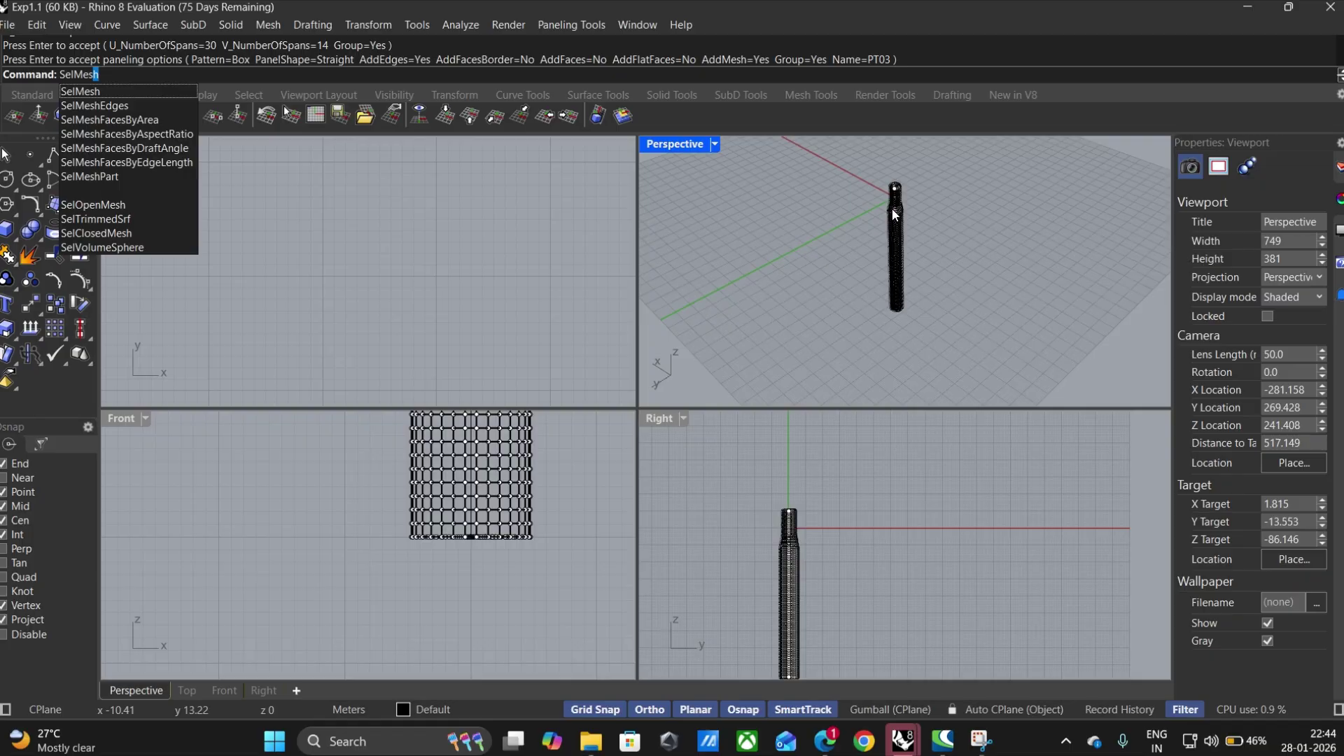
pyautogui.press('Return')
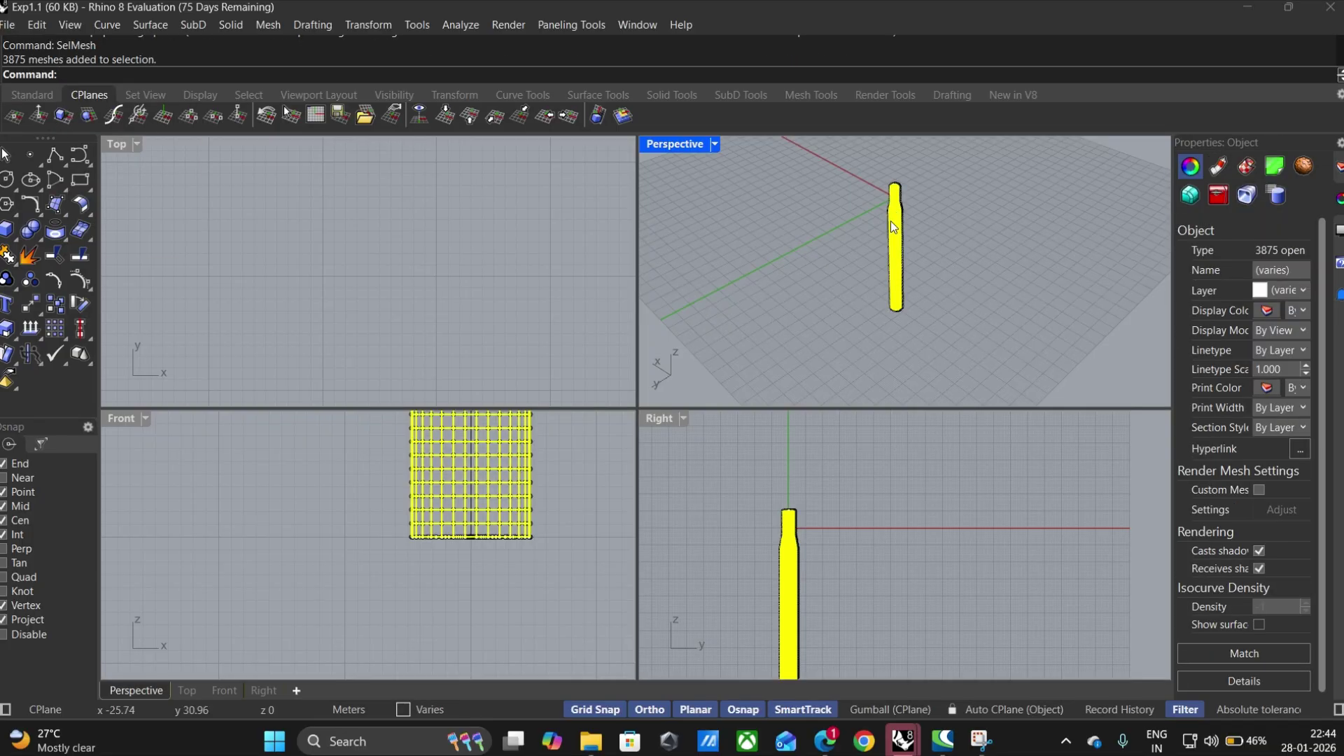
pyautogui.scroll(3, 874, 225)
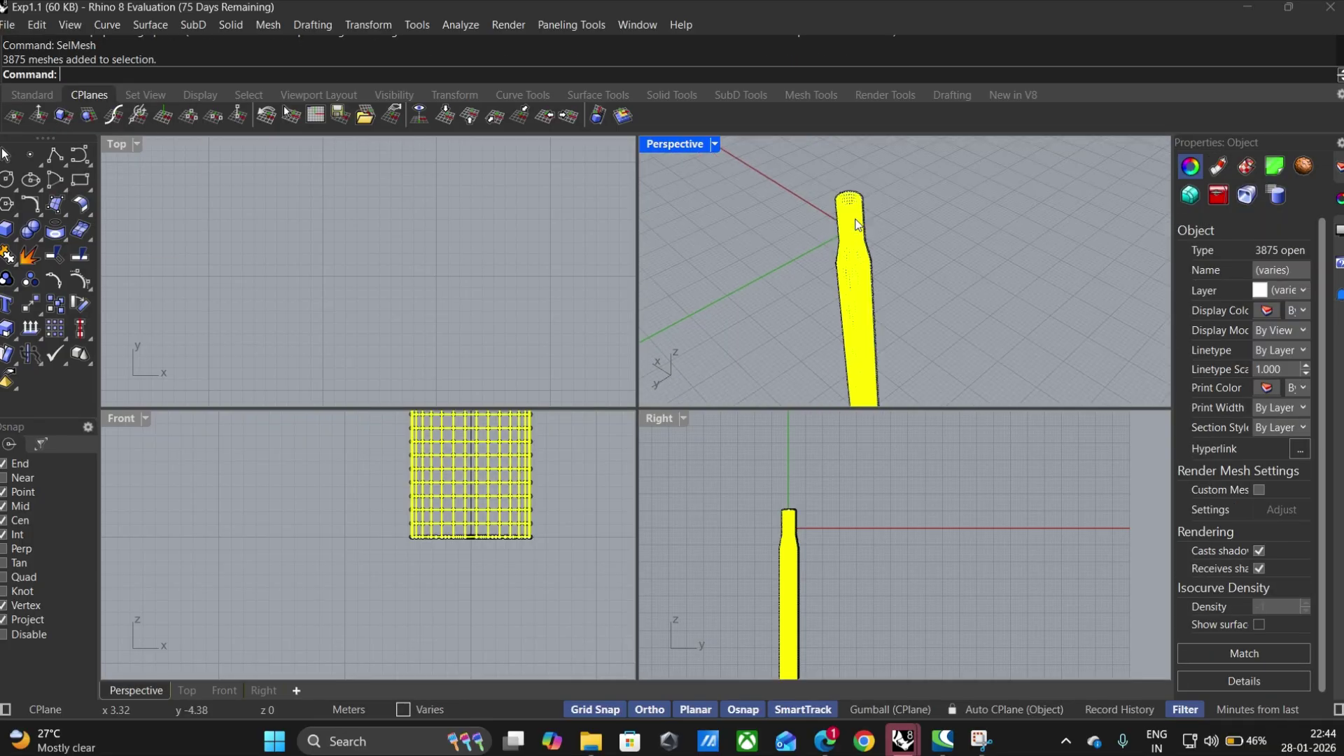
pyautogui.hotkey('ctrl', 'c')
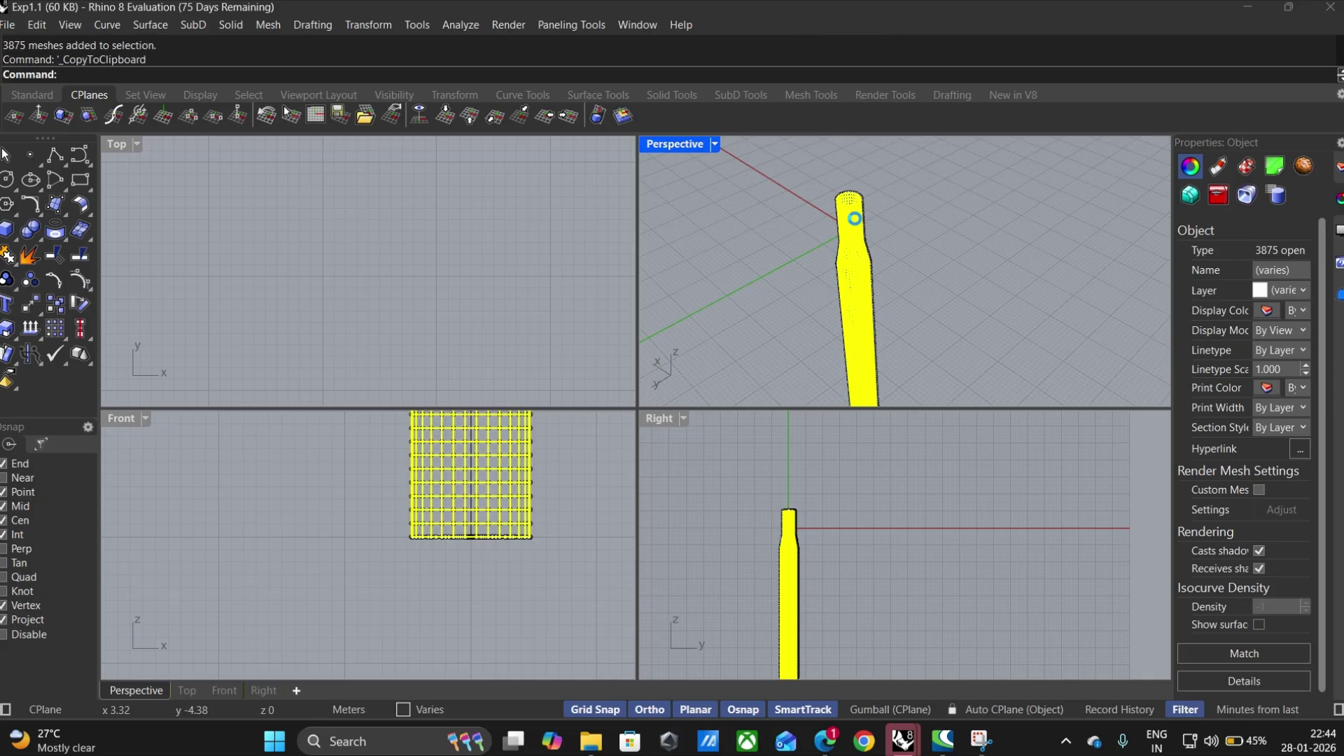
# Step: Save the changes to Exp1.1 and paste the copied meshes into a new file based on the Meters template
pyautogui.click(8, 24)
pyautogui.click(25, 42)
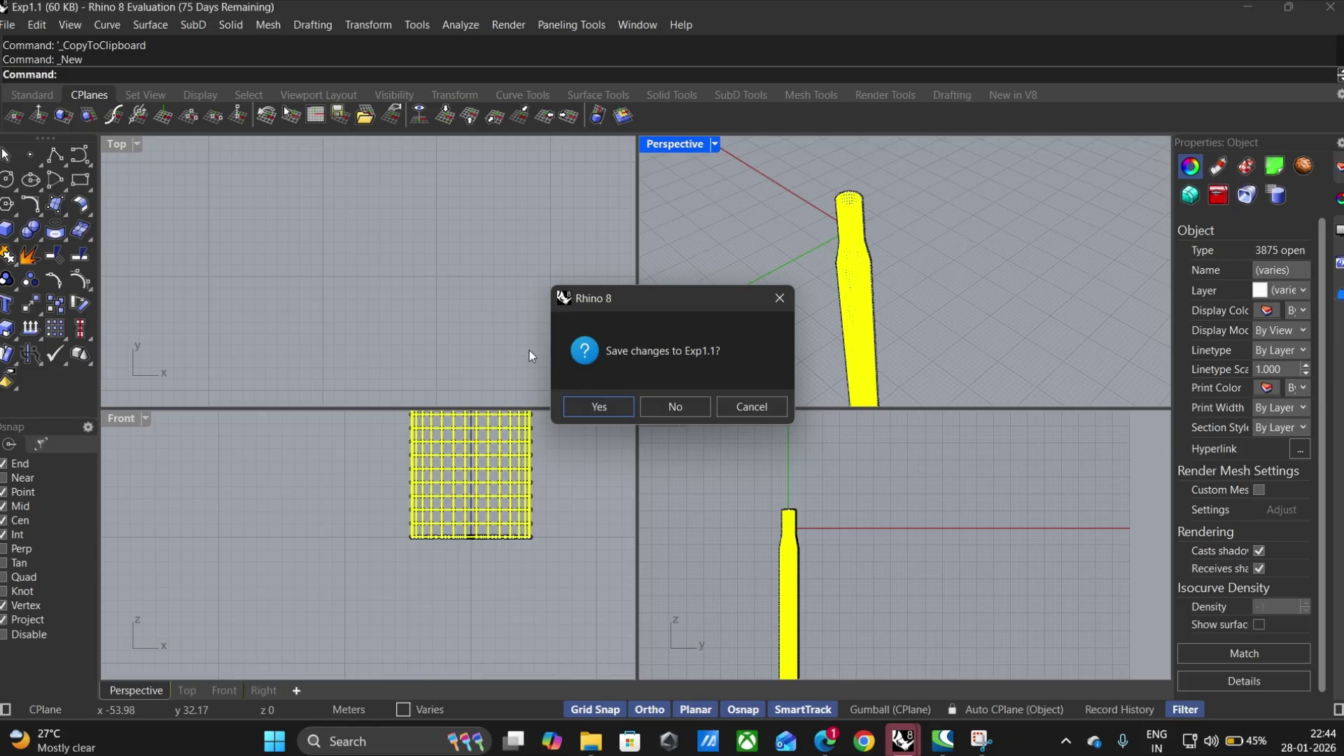
pyautogui.click(599, 405)
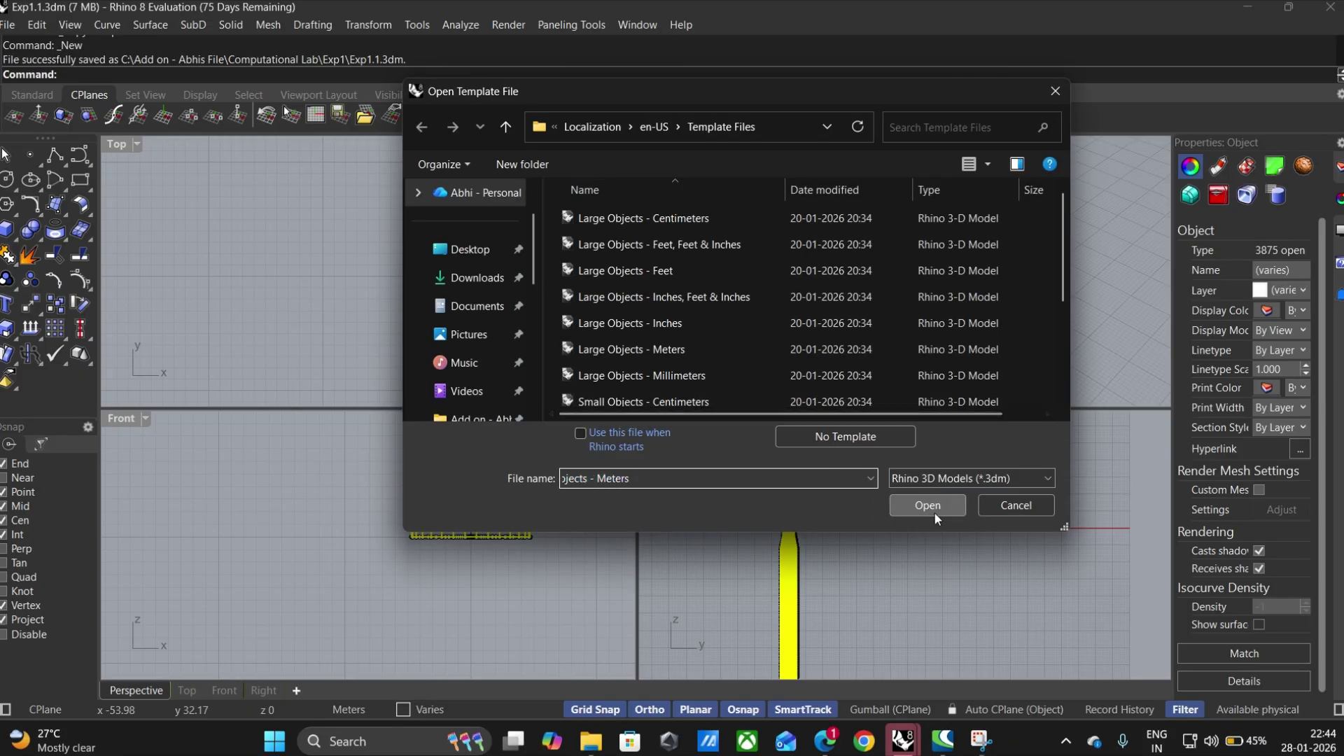
pyautogui.click(934, 511)
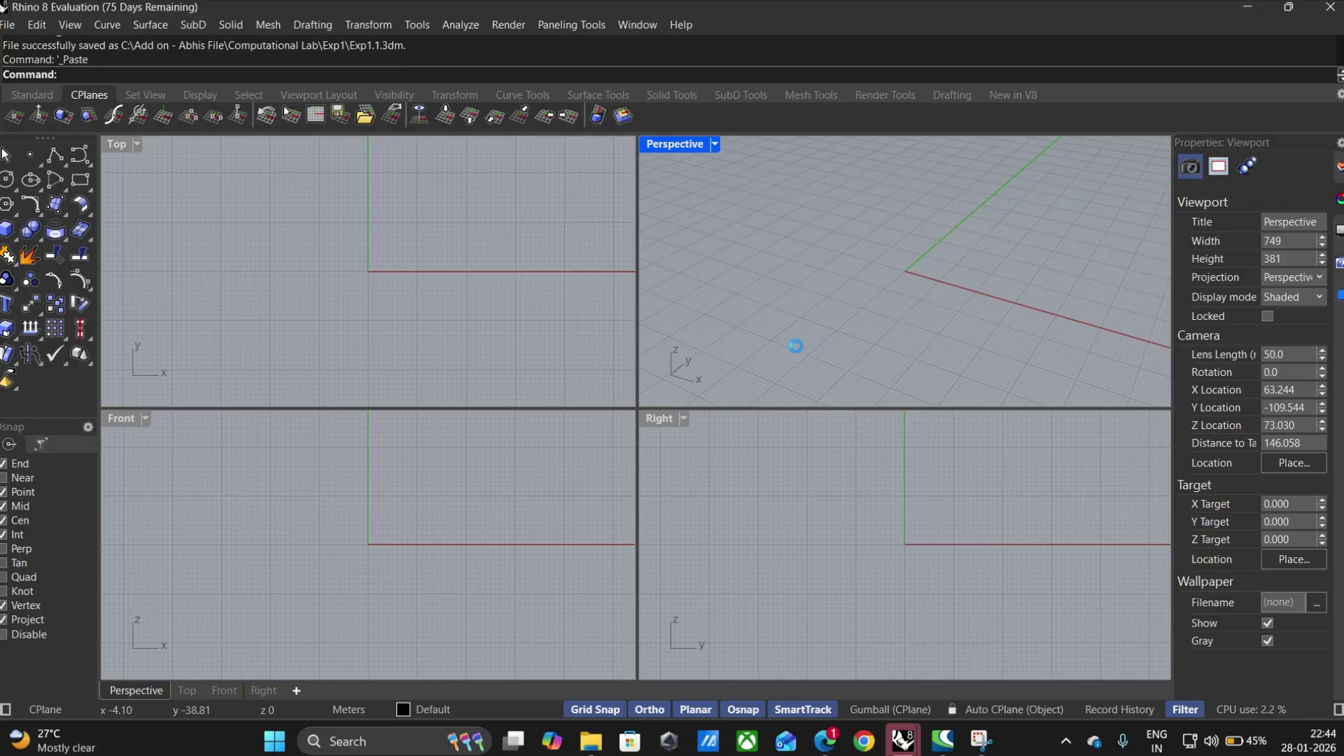
pyautogui.hotkey('ctrl', 'v')
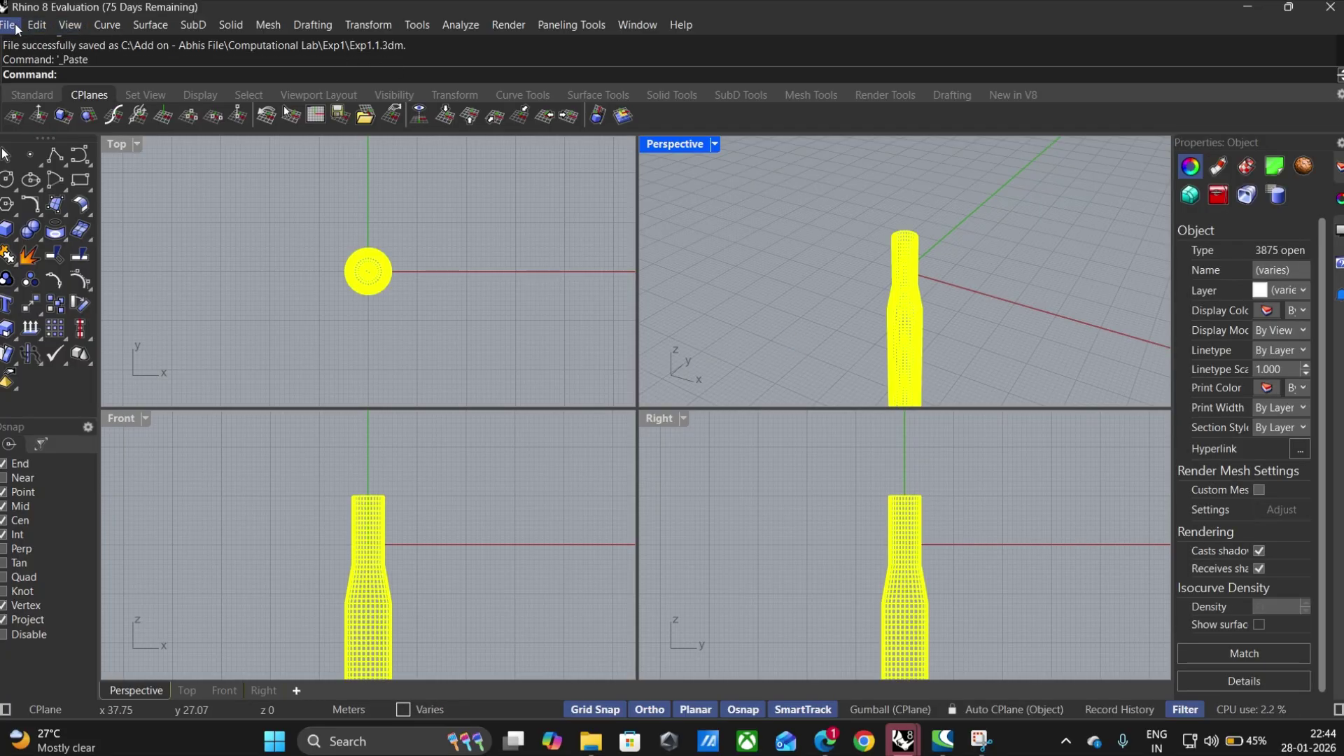
pyautogui.click(14, 26)
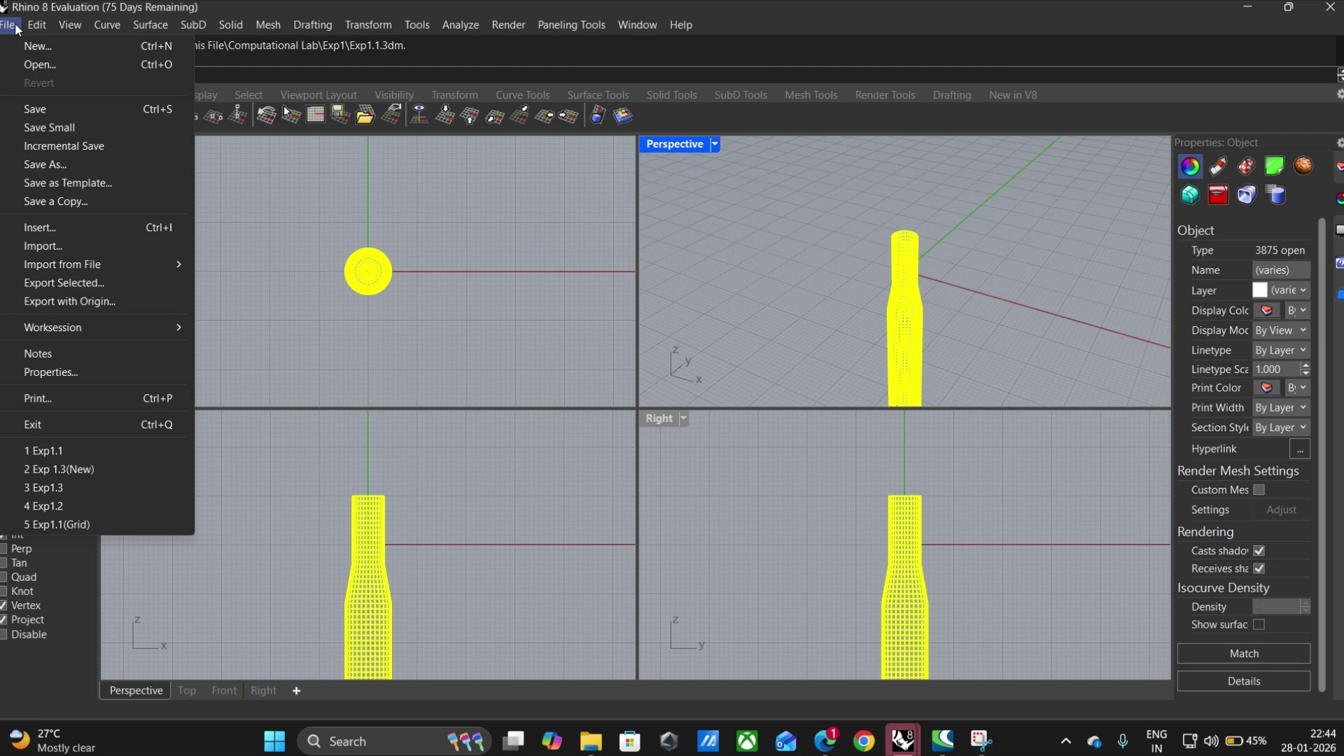
pyautogui.click(69, 399)
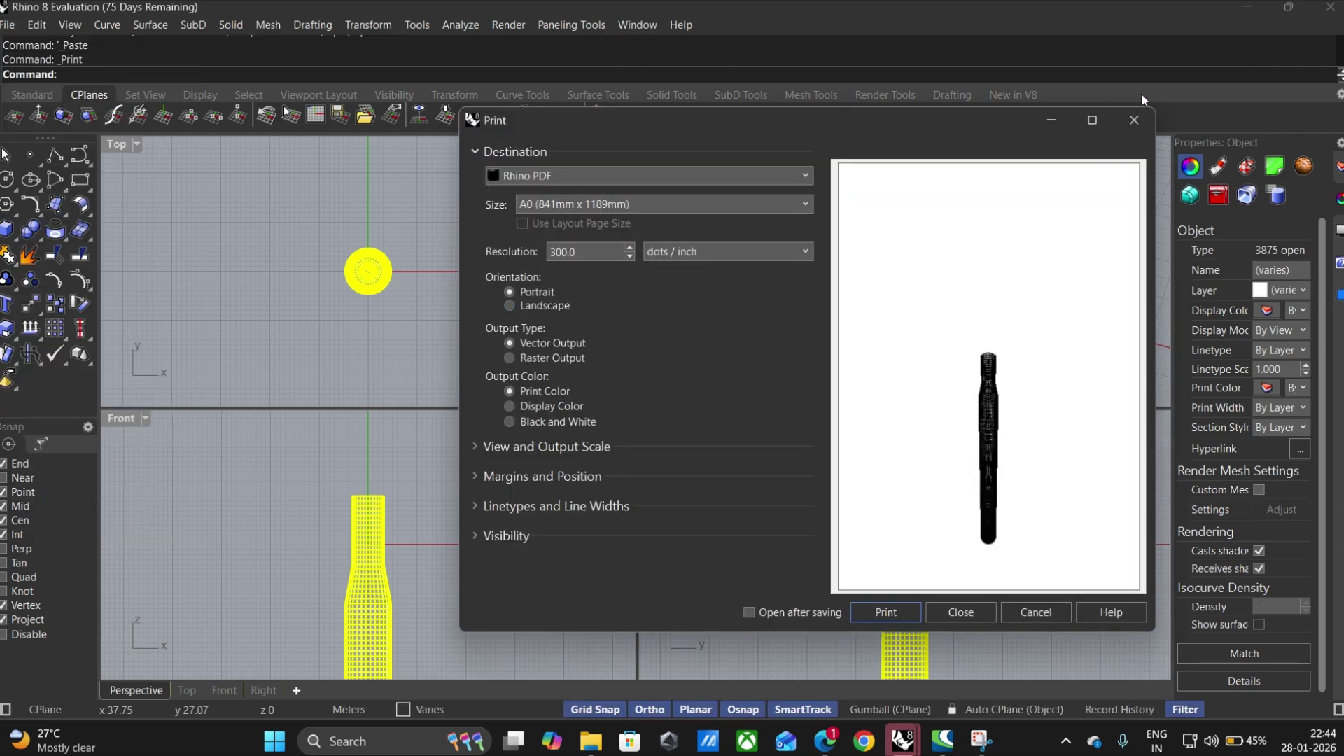
pyautogui.click(1134, 119)
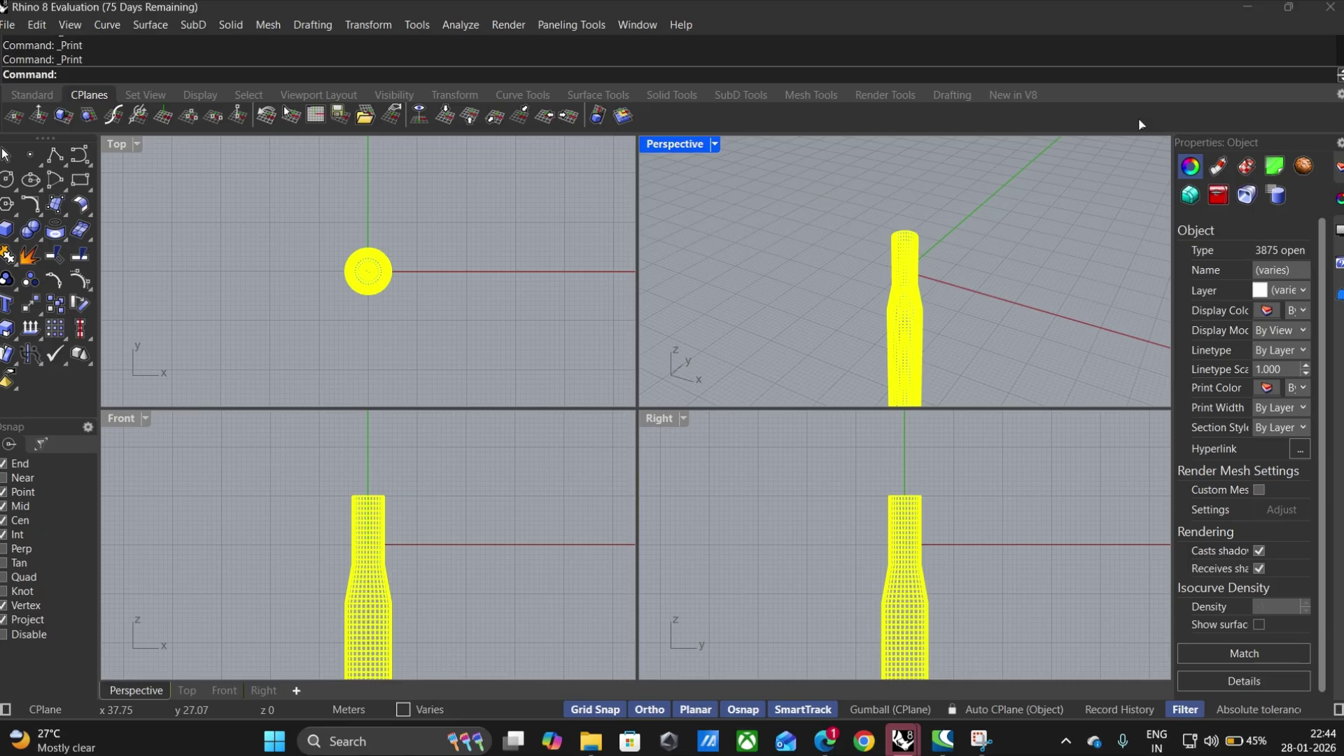
pyautogui.press('Return')
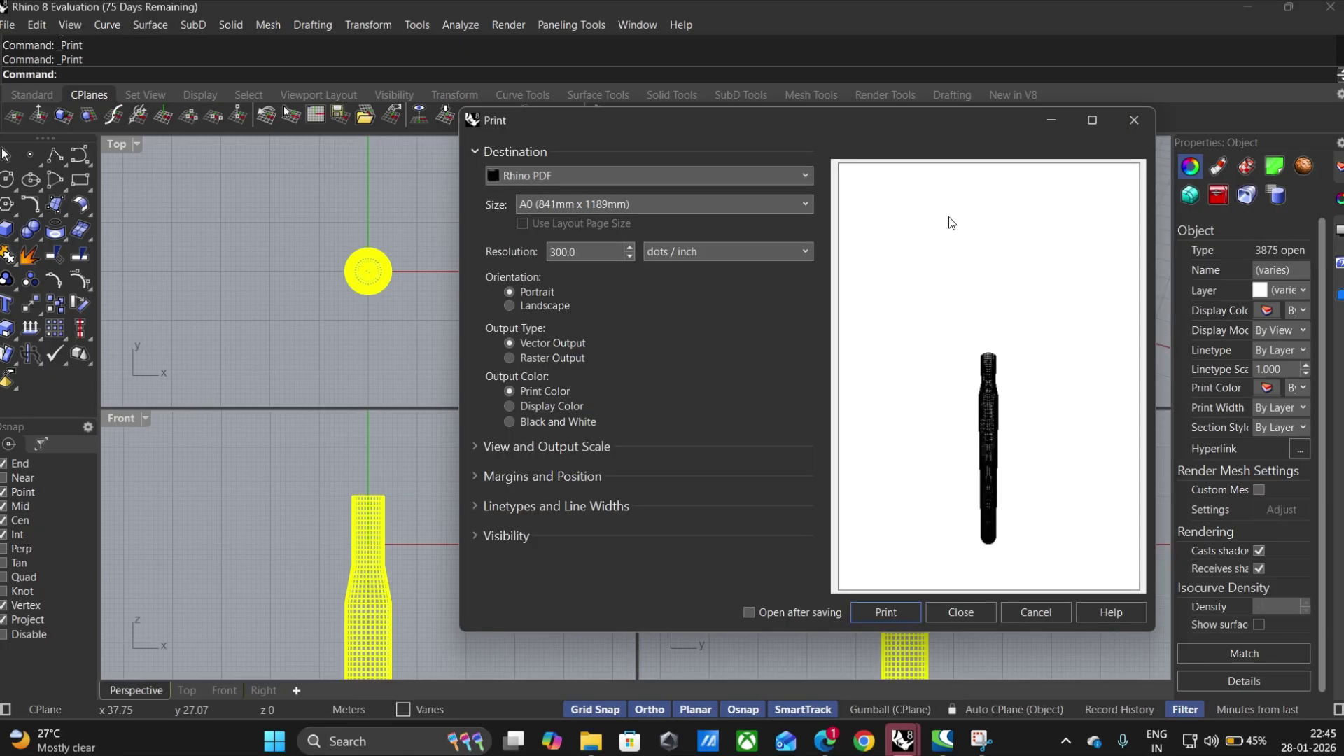
pyautogui.click(1138, 123)
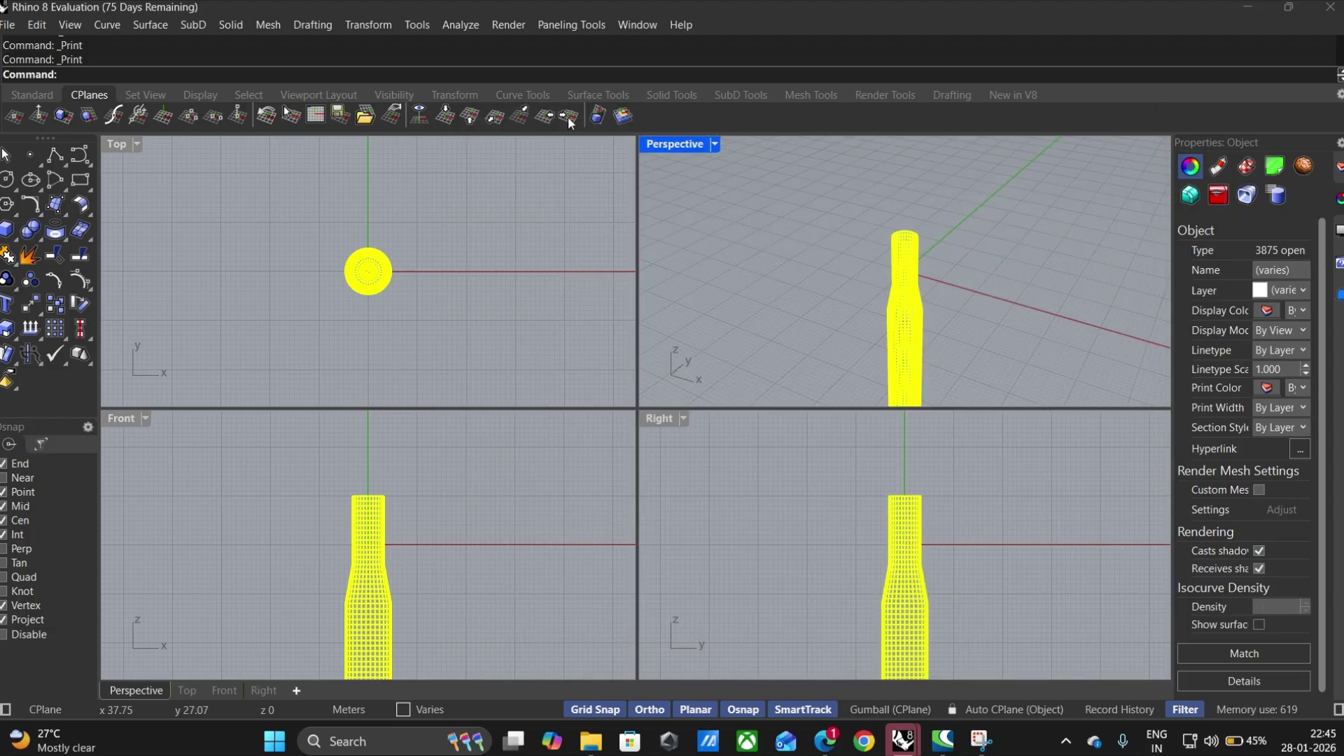
# Step: Start saving the pasted meshes as a separate file in the Exp1 folder, with WAMIT (*.gdf) as the file type
pyautogui.click(11, 28)
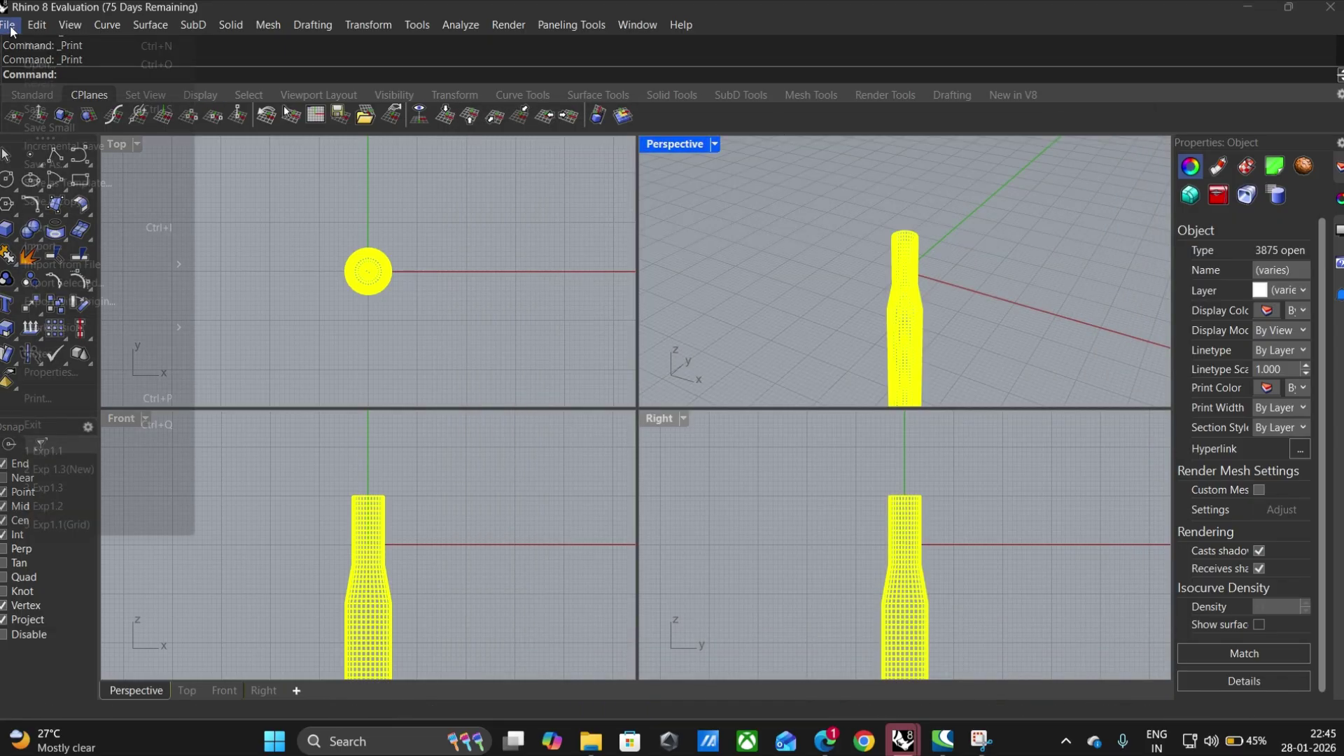
pyautogui.click(46, 166)
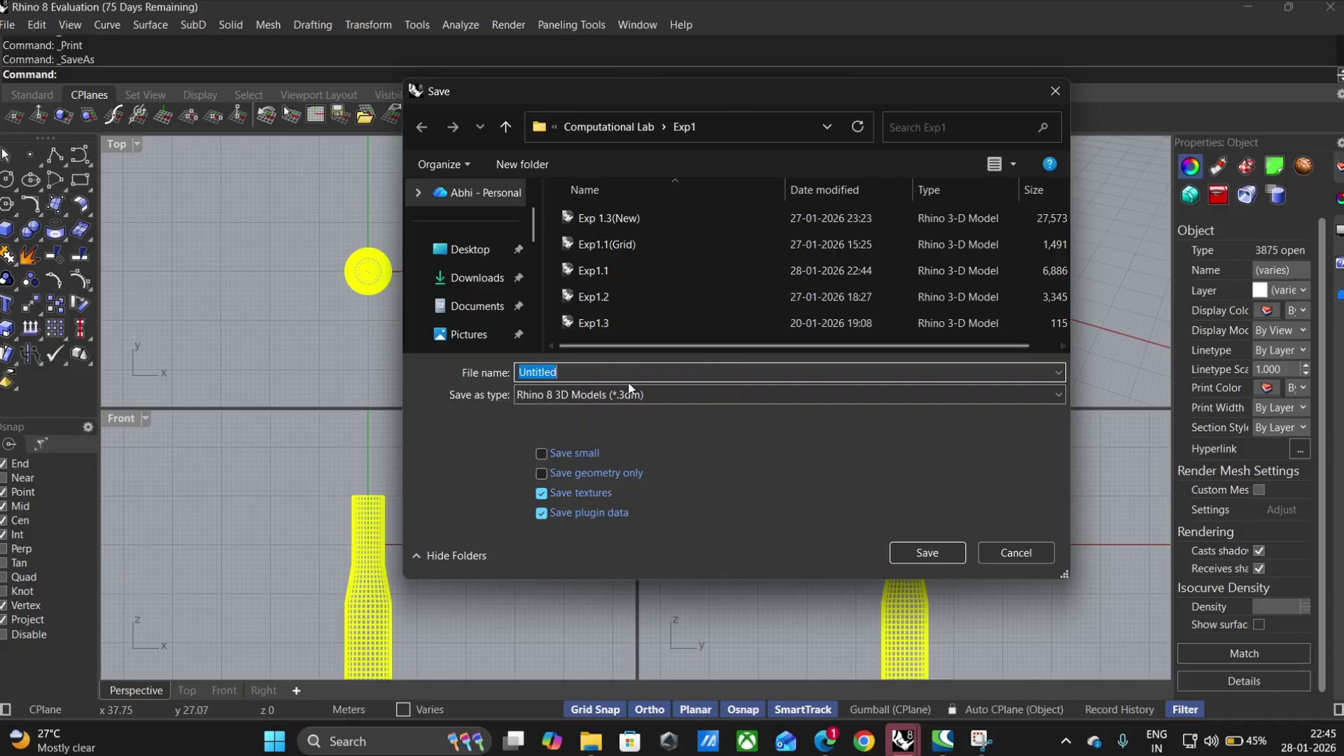
pyautogui.click(694, 394)
pyautogui.scroll(-7, 672, 385)
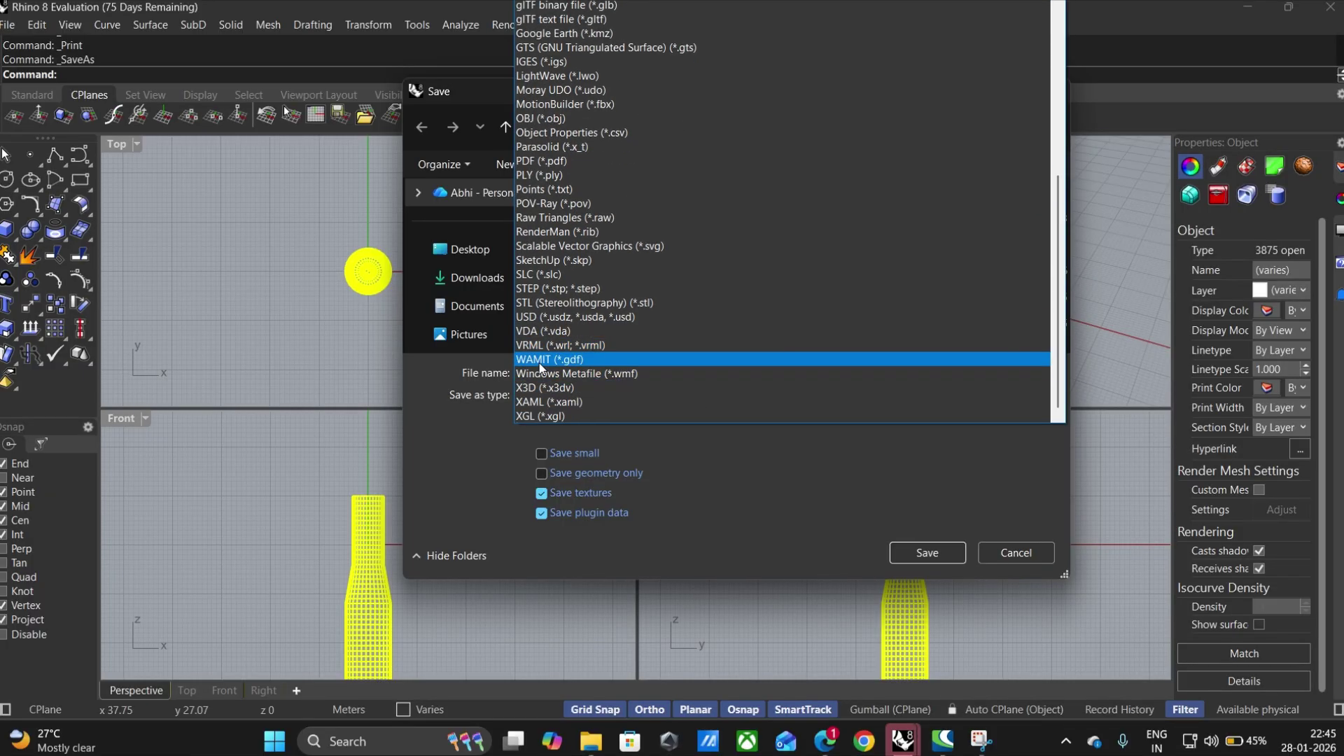
pyautogui.click(602, 362)
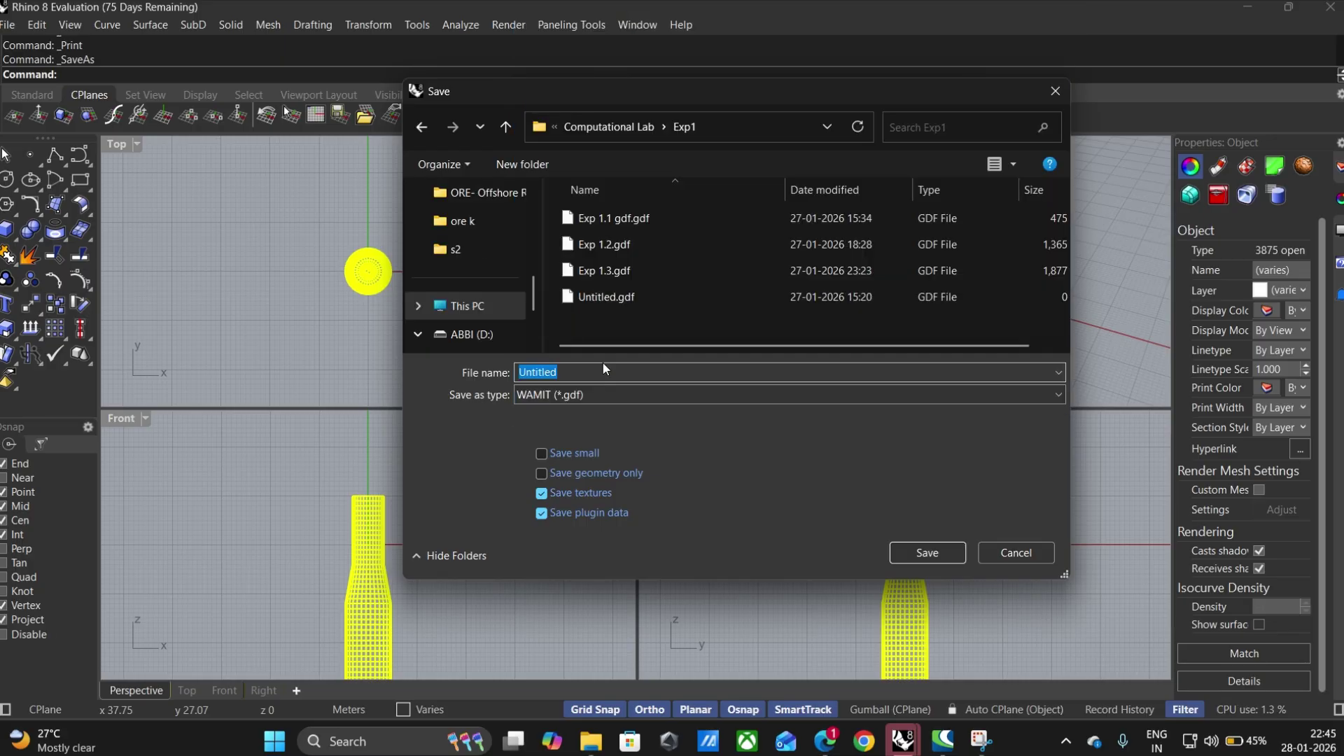
pyautogui.scroll(-2, 528, 305)
pyautogui.scroll(10, 503, 306)
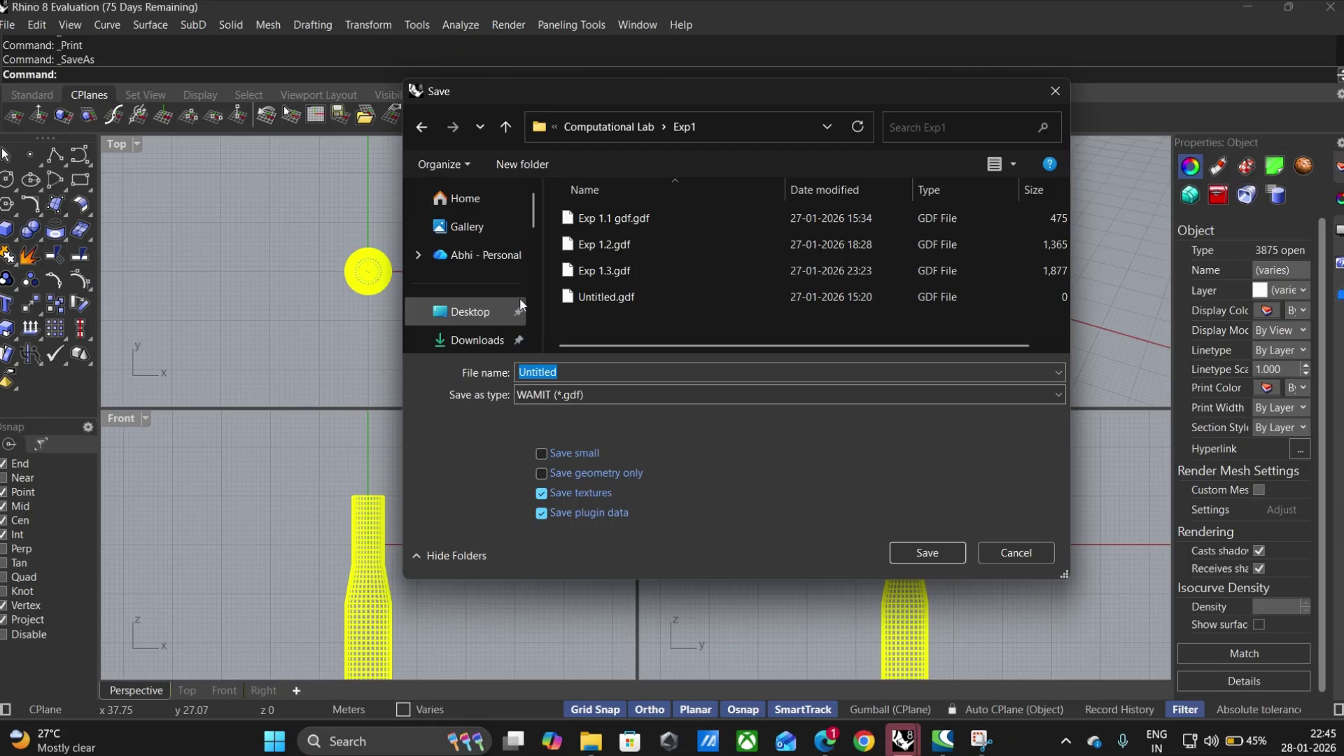
# Step: Name the GDF file Exp 1.1(updated) and save it with XSymmetry=No, YSymmetry=No and Gravity=9.80665
pyautogui.click(686, 213)
pyautogui.click(612, 369)
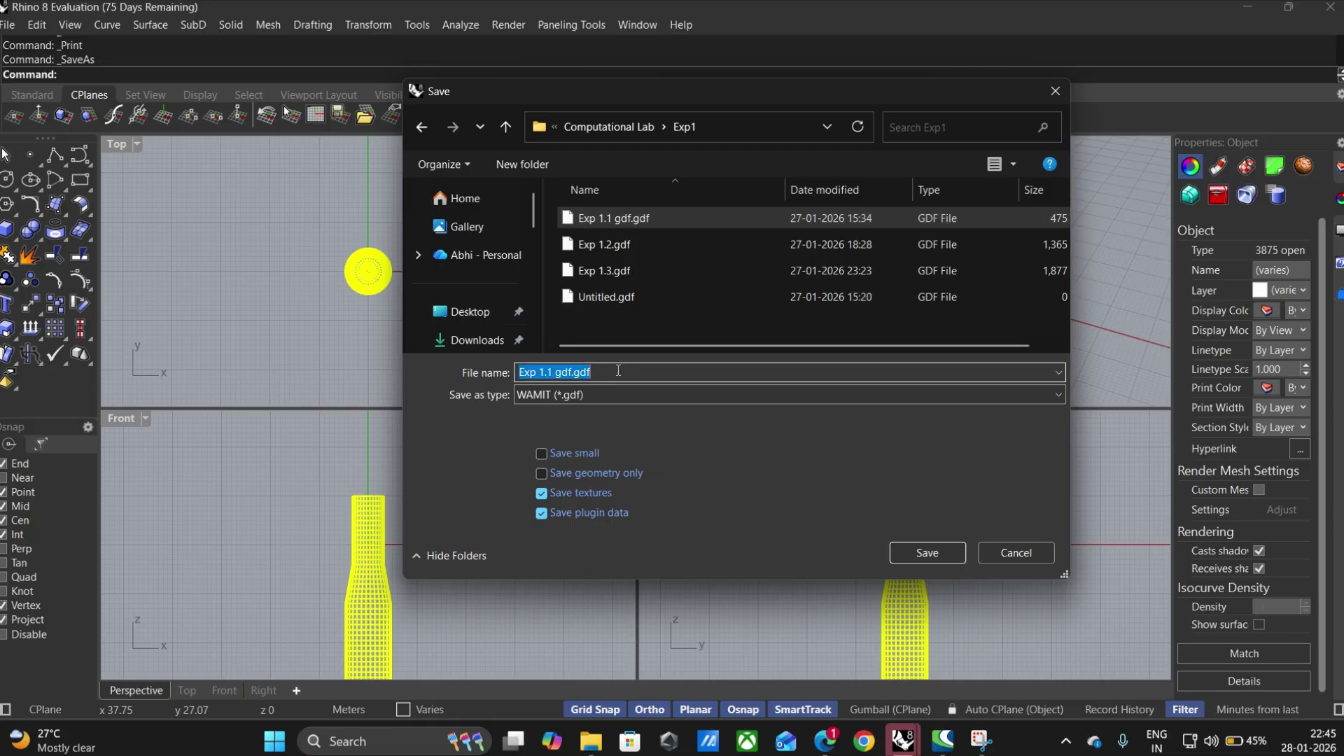
pyautogui.click(620, 370)
pyautogui.press('BackSpace')
pyautogui.press('BackSpace')
pyautogui.press('BackSpace')
pyautogui.press('BackSpace')
pyautogui.press('BackSpace')
pyautogui.press('BackSpace')
pyautogui.press('BackSpace')
pyautogui.press('BackSpace')
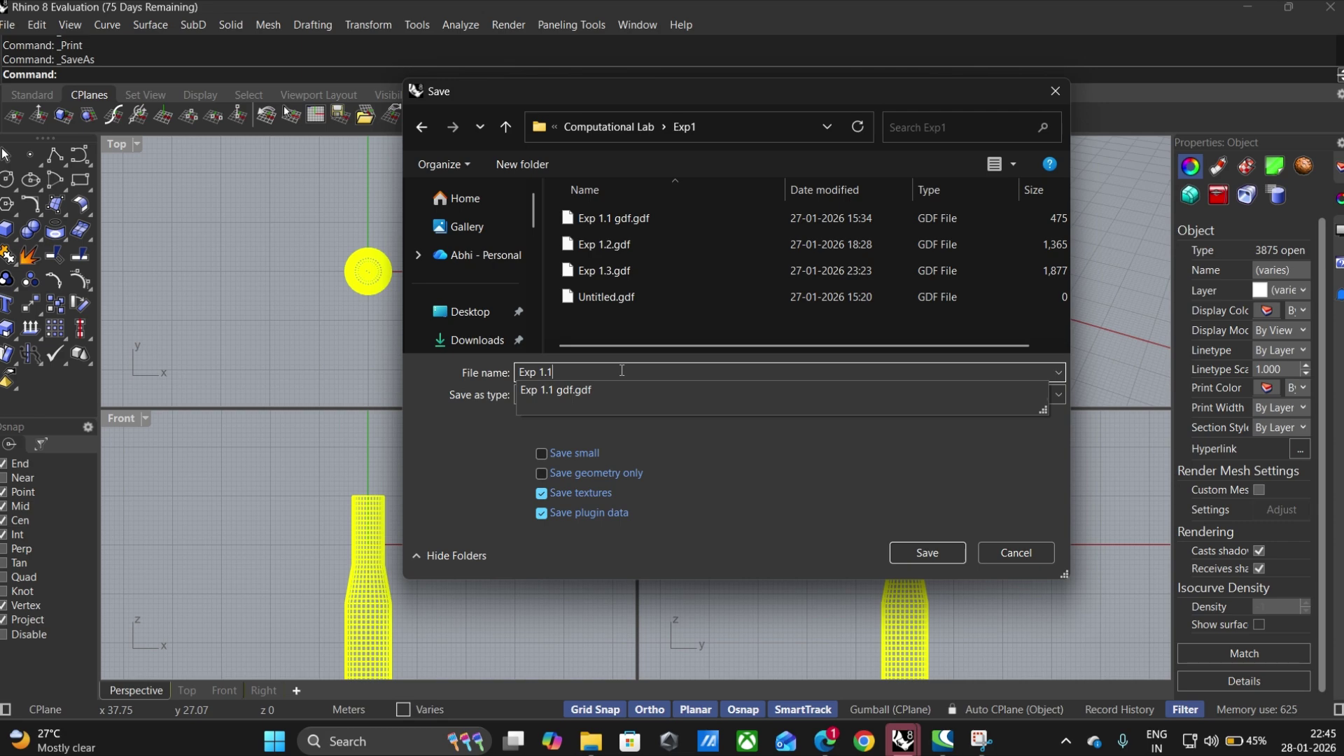
pyautogui.write('(up')
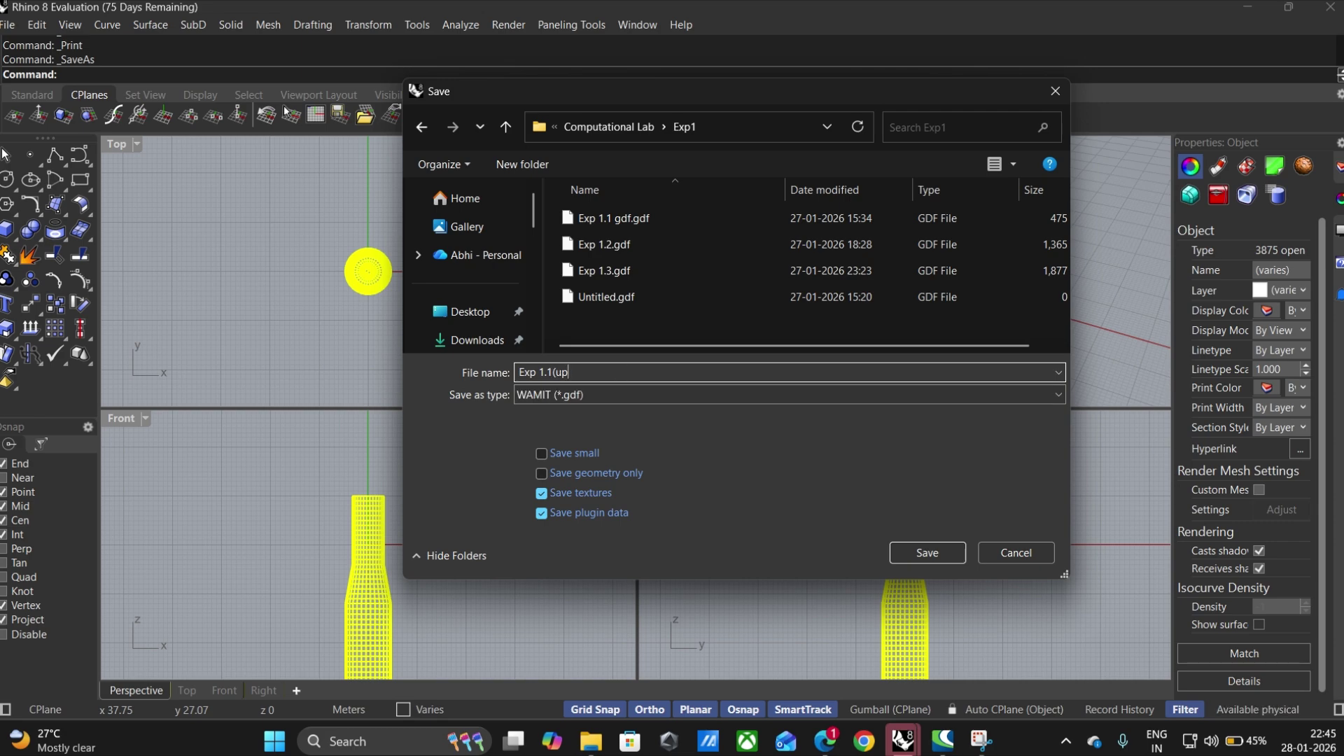
pyautogui.write('dated')
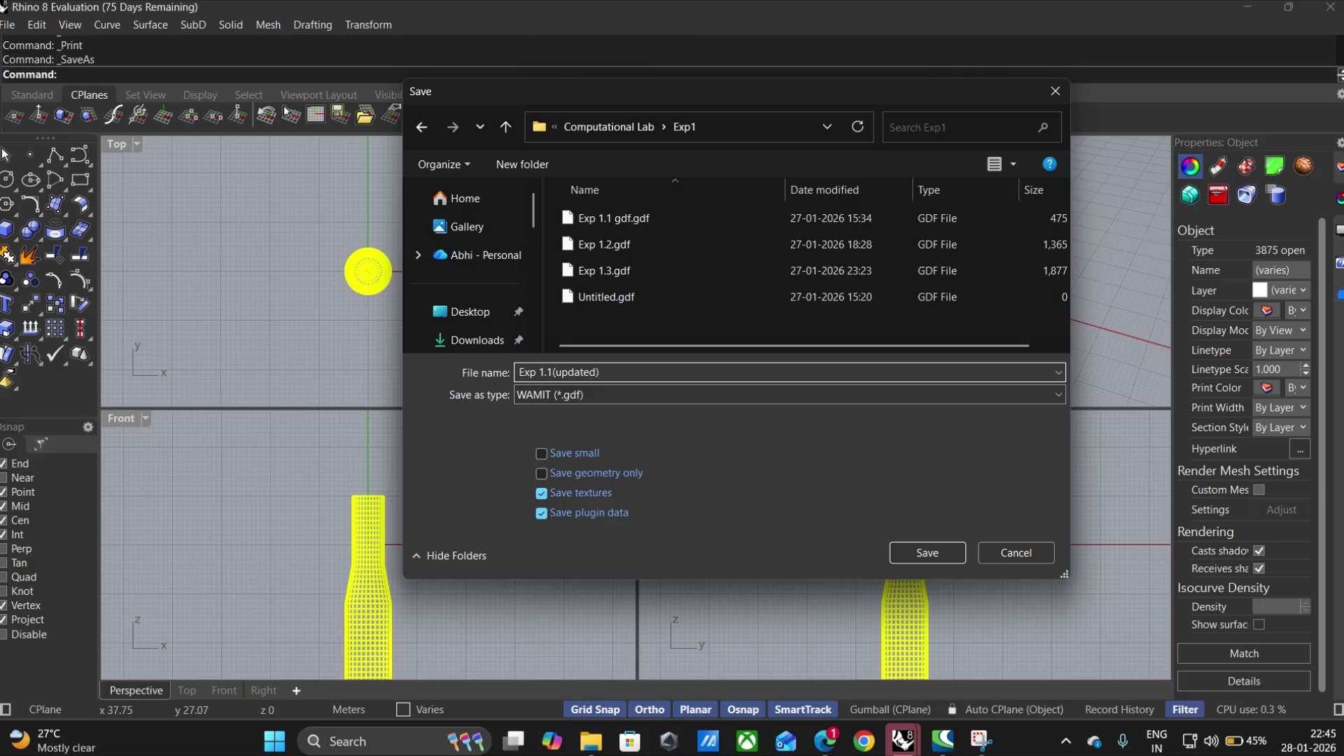
pyautogui.press('Return')
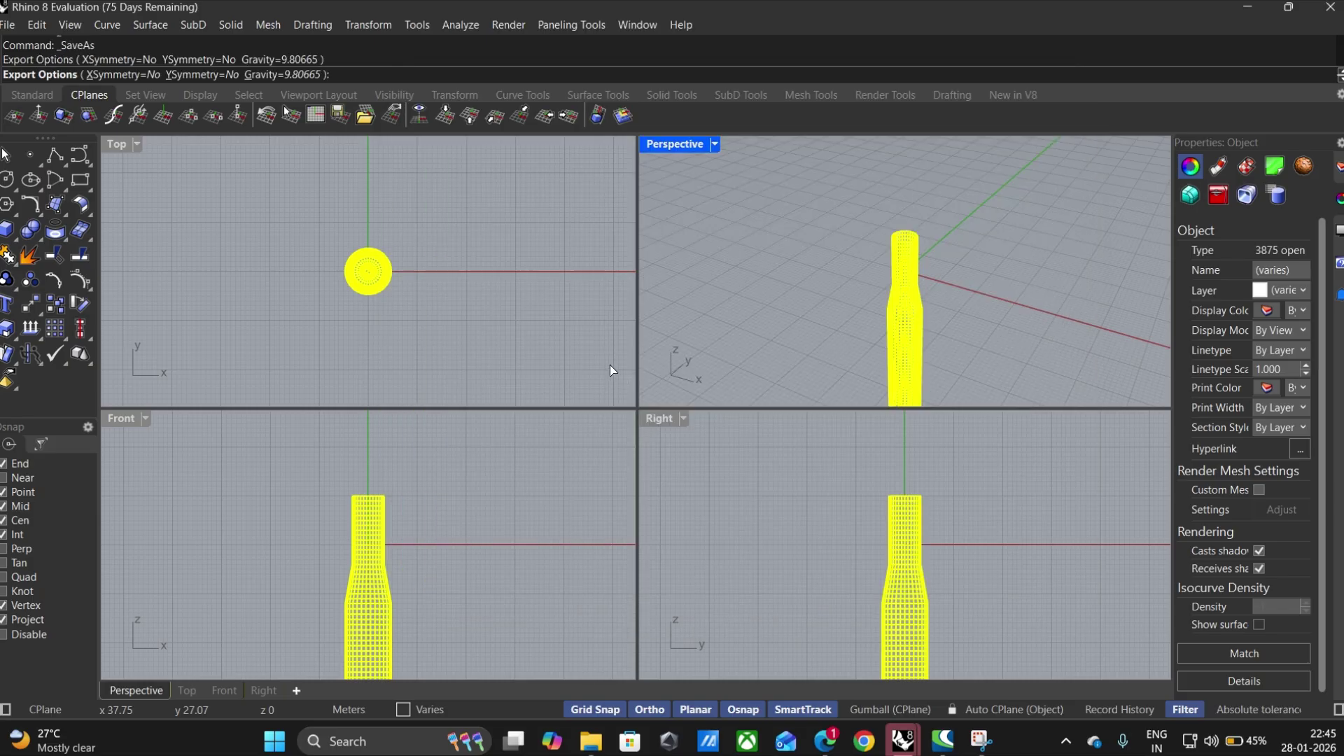
pyautogui.press('Return')
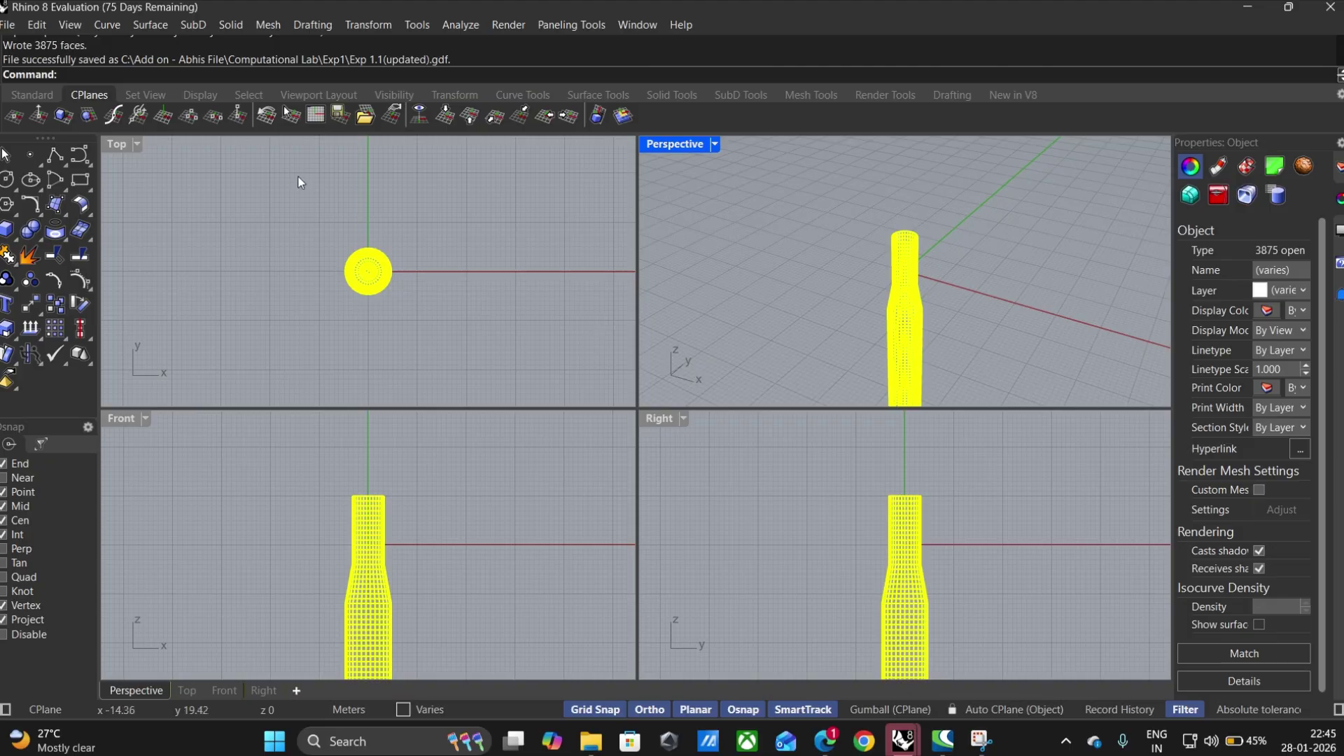
# Step: Switch to File Explorer, open Exp 1.1(updated).gdf in Notepad just once to check its panel coordinates, and close it
pyautogui.click(591, 742)
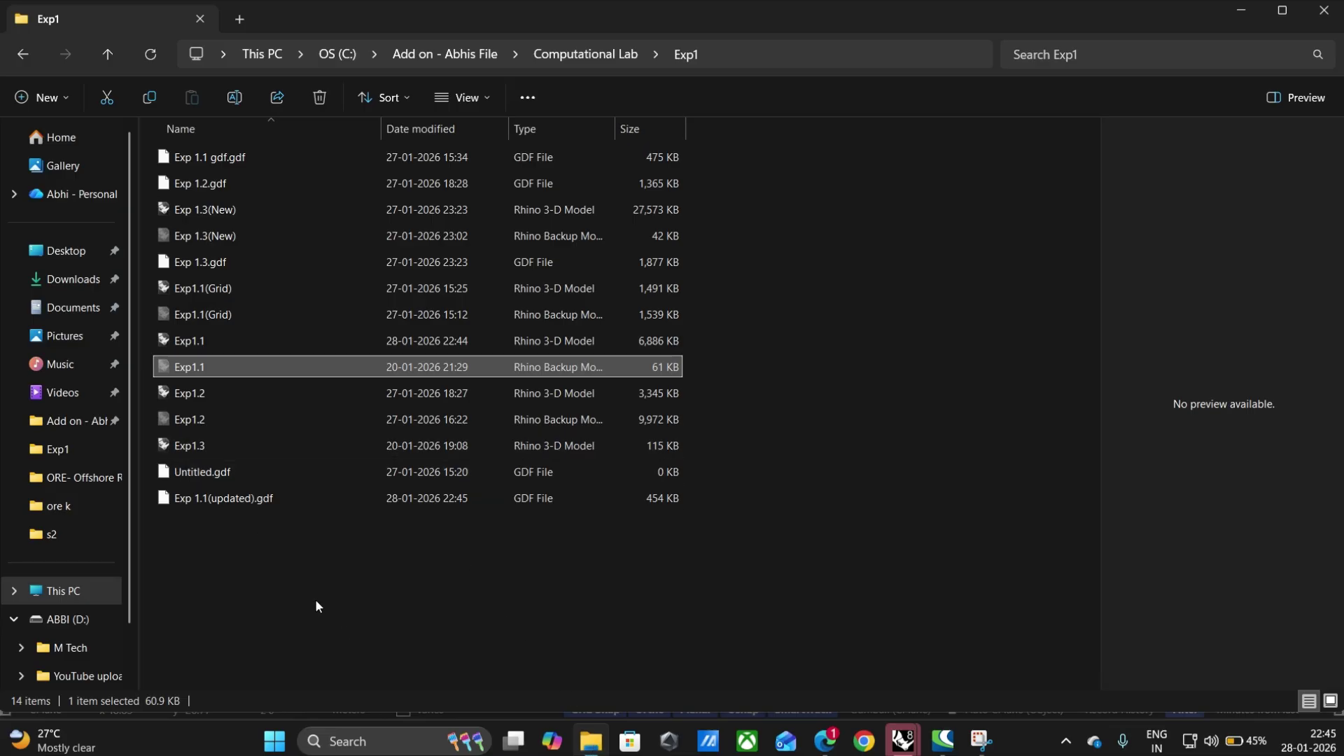
pyautogui.doubleClick(223, 498)
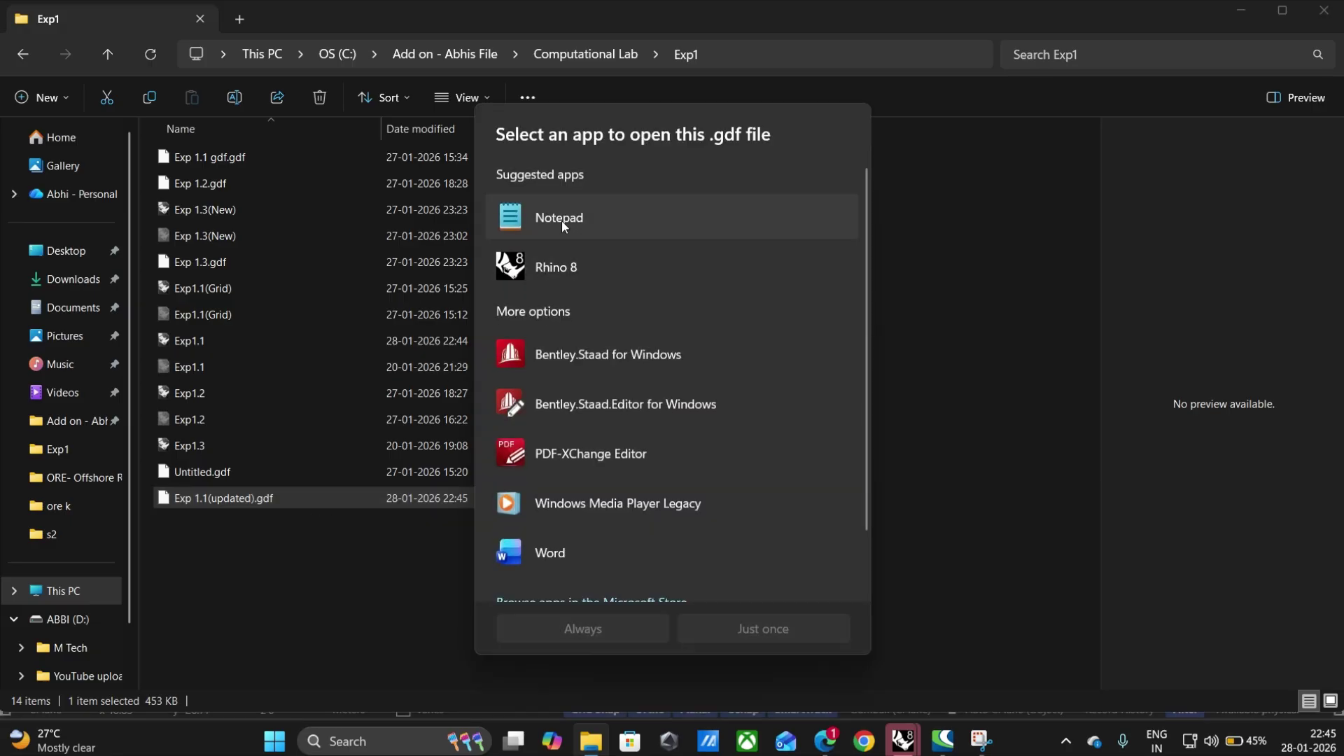
pyautogui.click(561, 219)
pyautogui.click(763, 628)
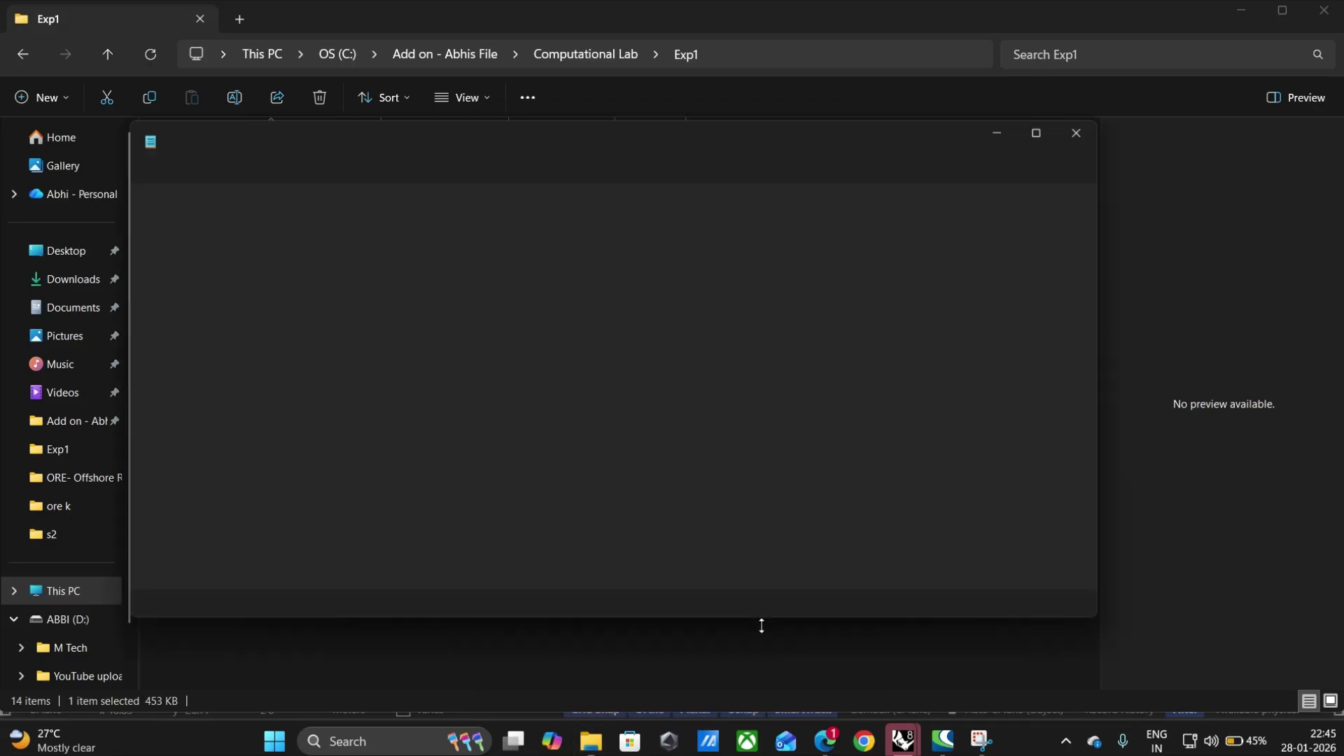
pyautogui.scroll(-20, 238, 338)
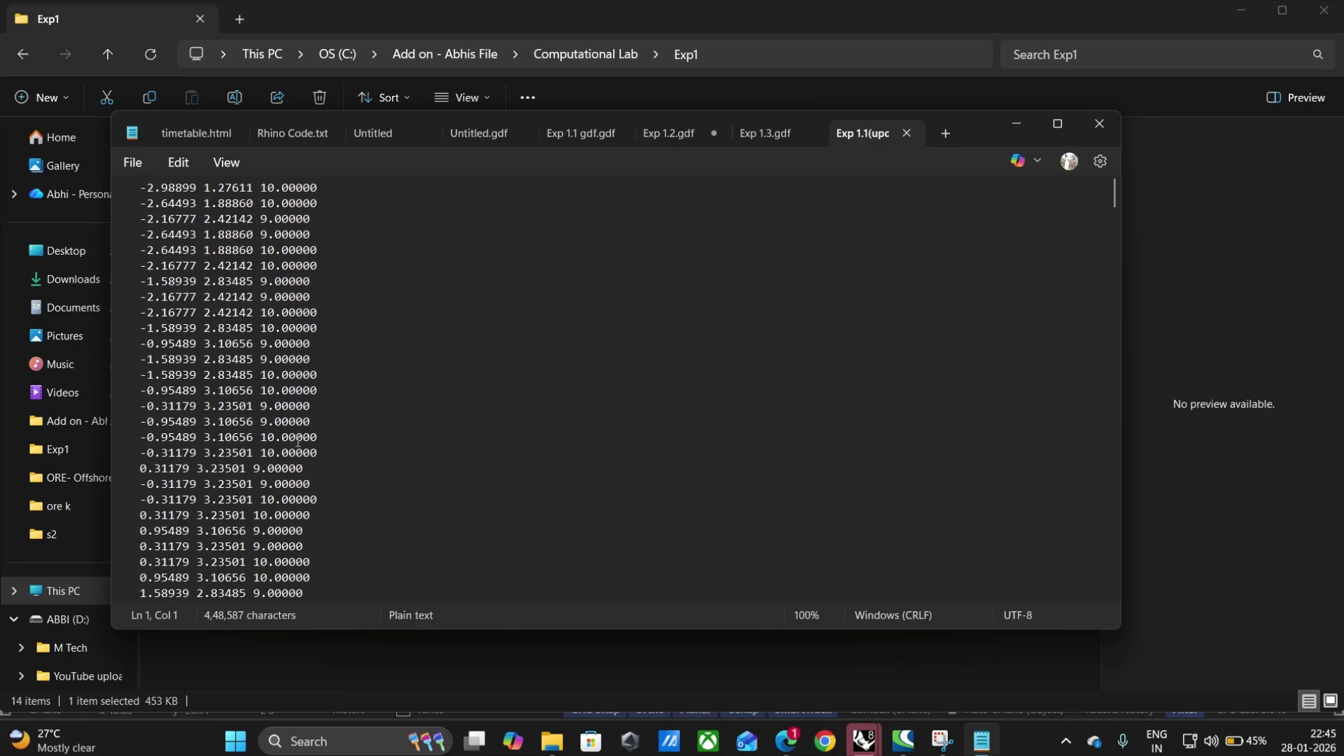
pyautogui.click(1099, 124)
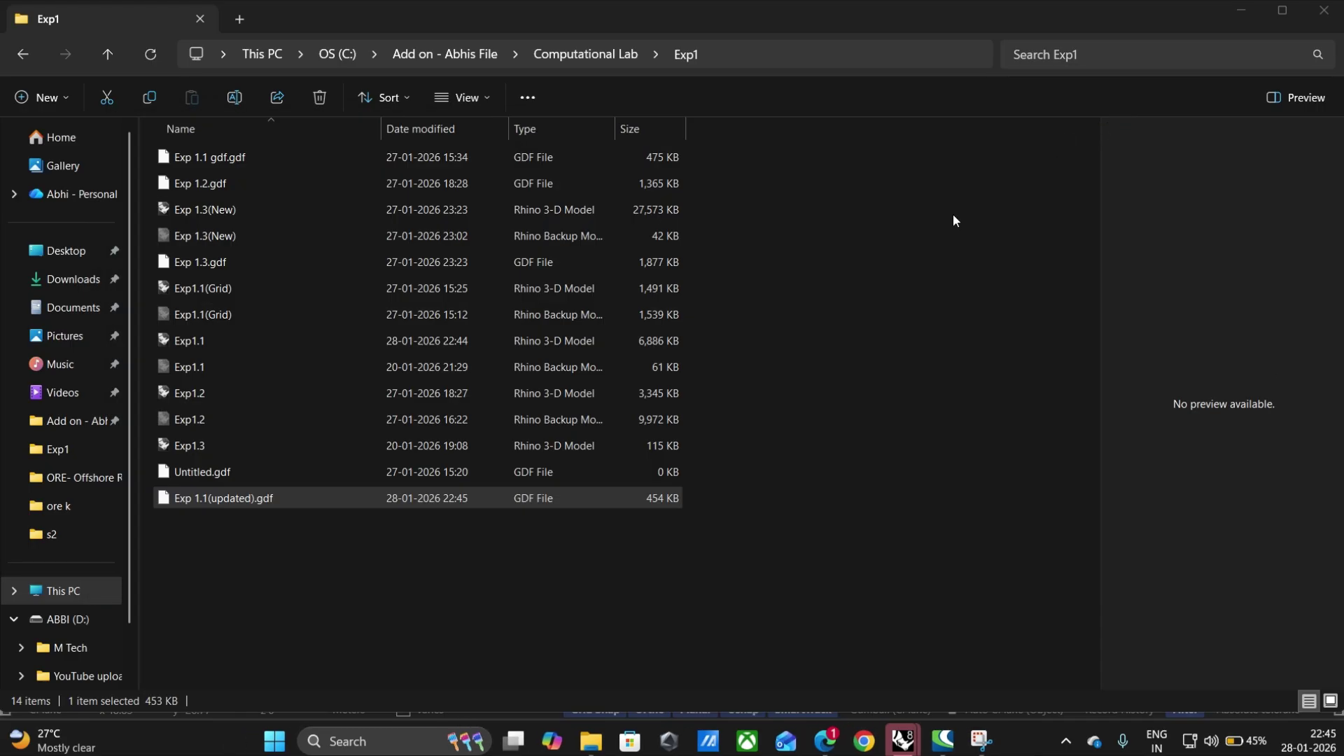